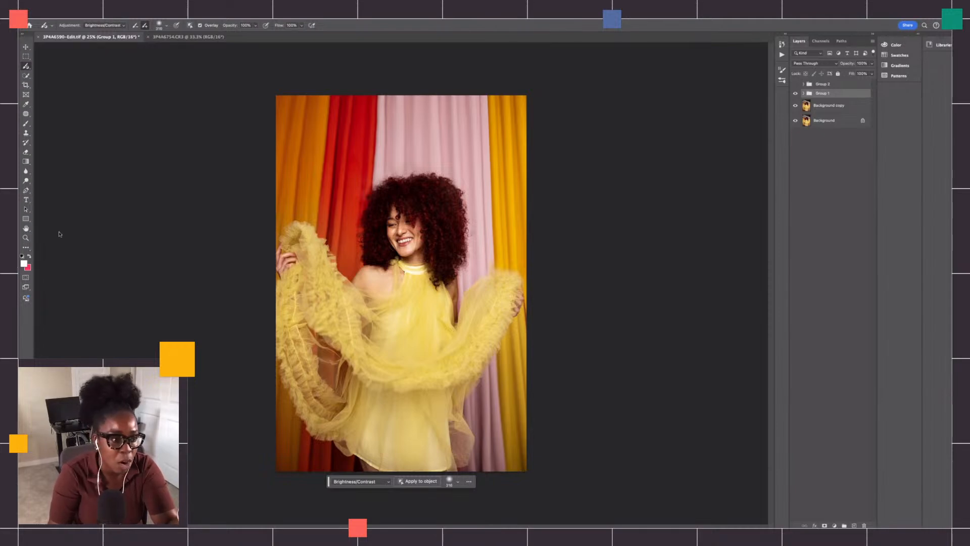
- Open the toolbar customization dialog, check where the Adjustment Brush Tool is grouped, and close the dialog
left_click(26, 248)
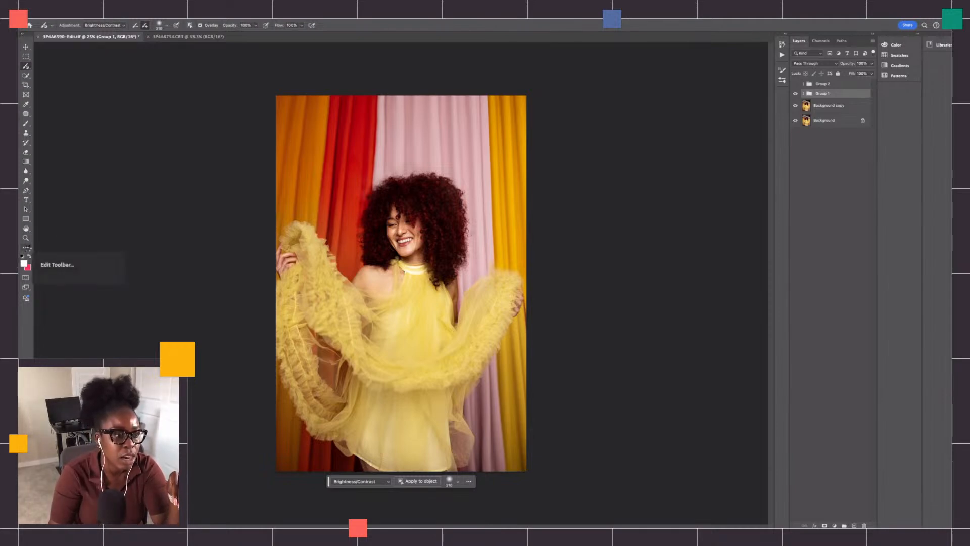
left_click(52, 247)
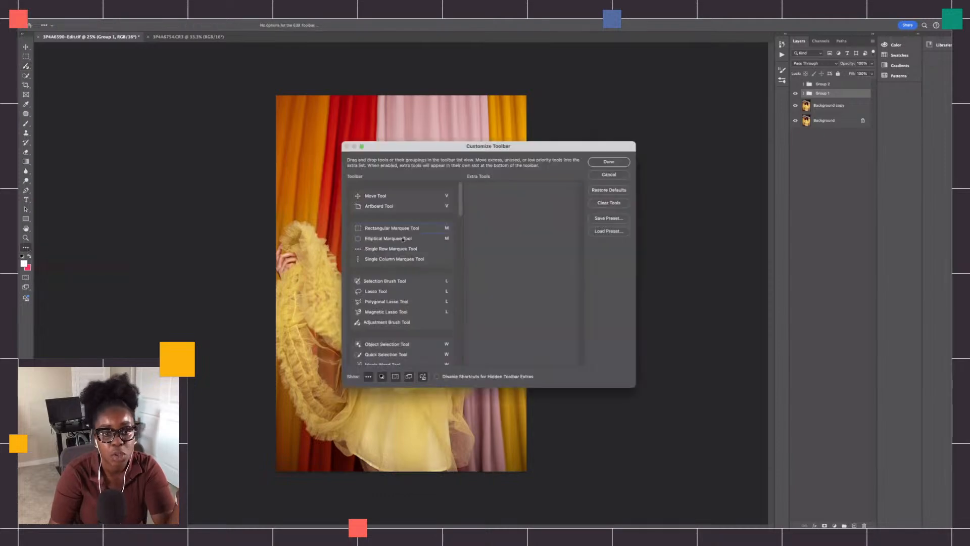
mouse_move(461, 205)
left_mouse_down()
mouse_move(464, 216)
mouse_move(466, 203)
left_mouse_up()
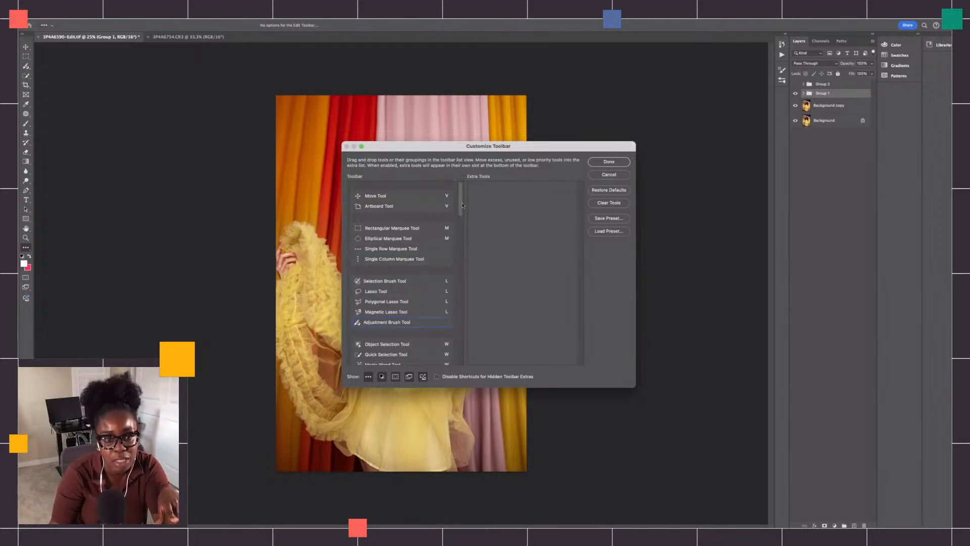
mouse_move(463, 205)
left_mouse_down()
mouse_move(452, 294)
mouse_move(453, 210)
mouse_move(434, 210)
left_mouse_up()
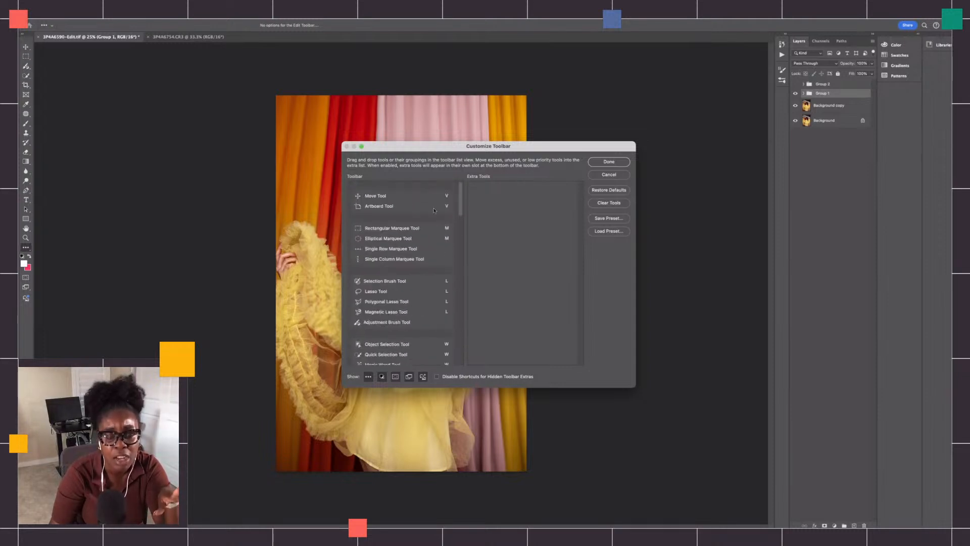
left_click(609, 162)
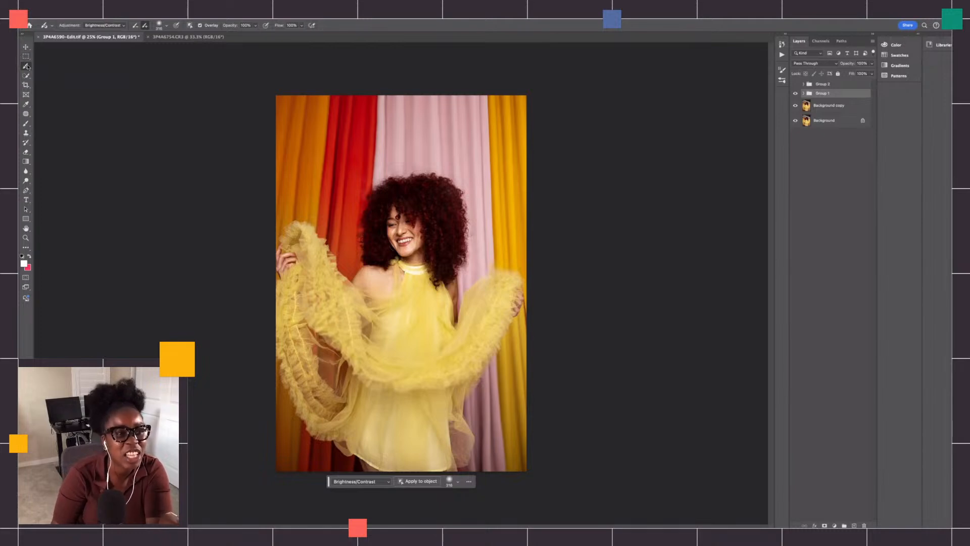
- Review the adjustment types offered for the Adjustment Brush and for new adjustment layers without choosing one
left_click(118, 26)
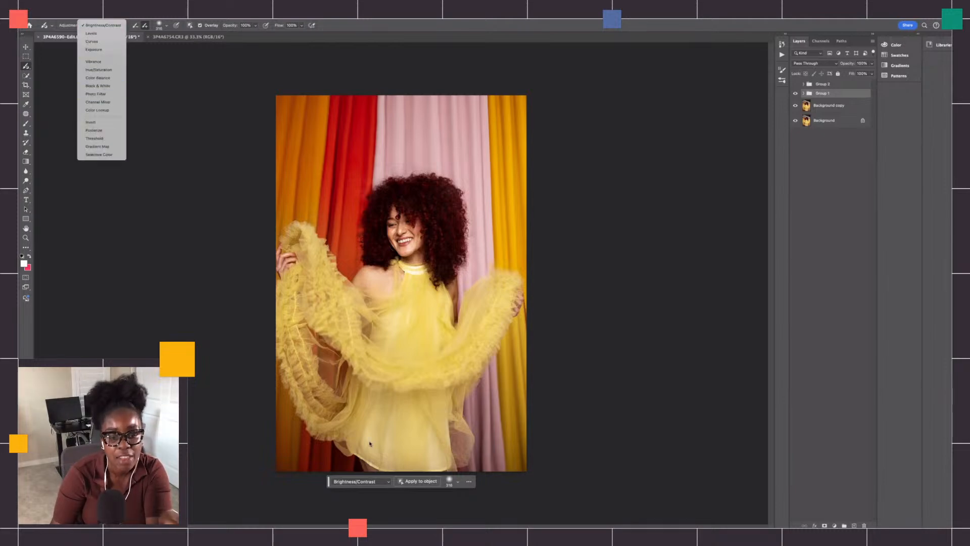
left_click(362, 481)
left_click(362, 481)
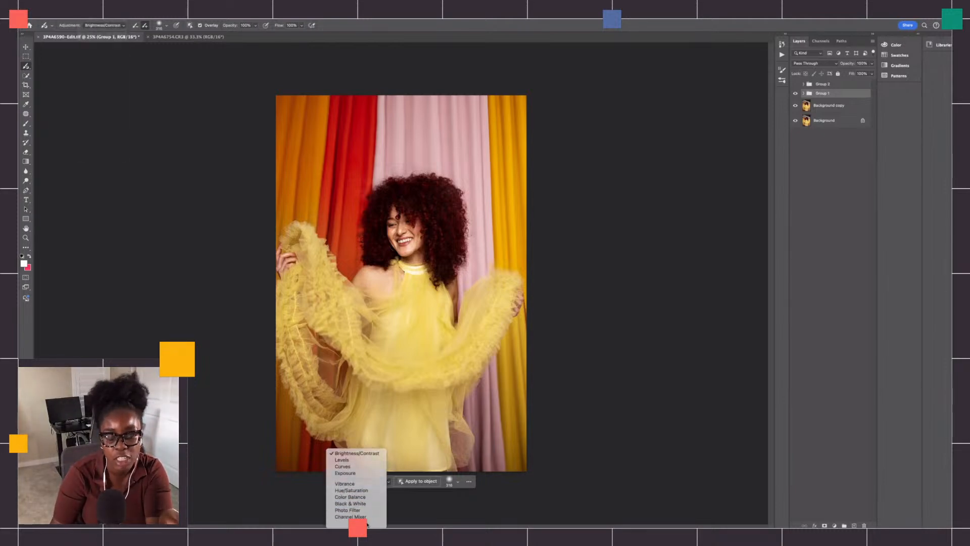
left_click(828, 503)
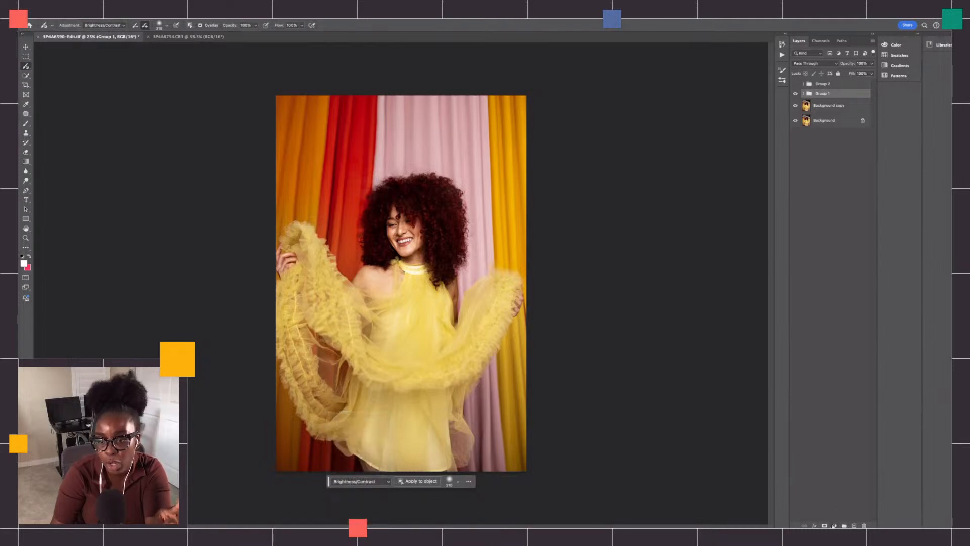
left_click(835, 526)
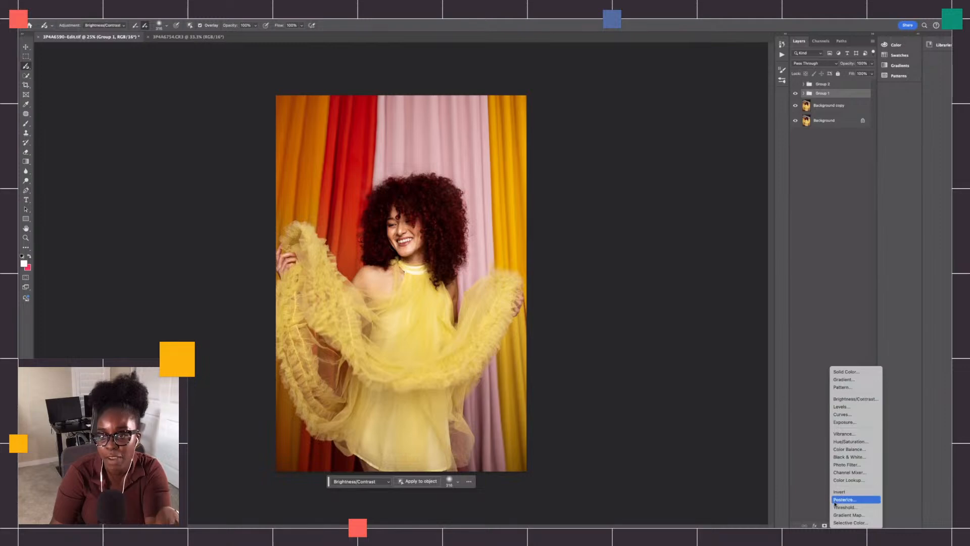
left_click(805, 96)
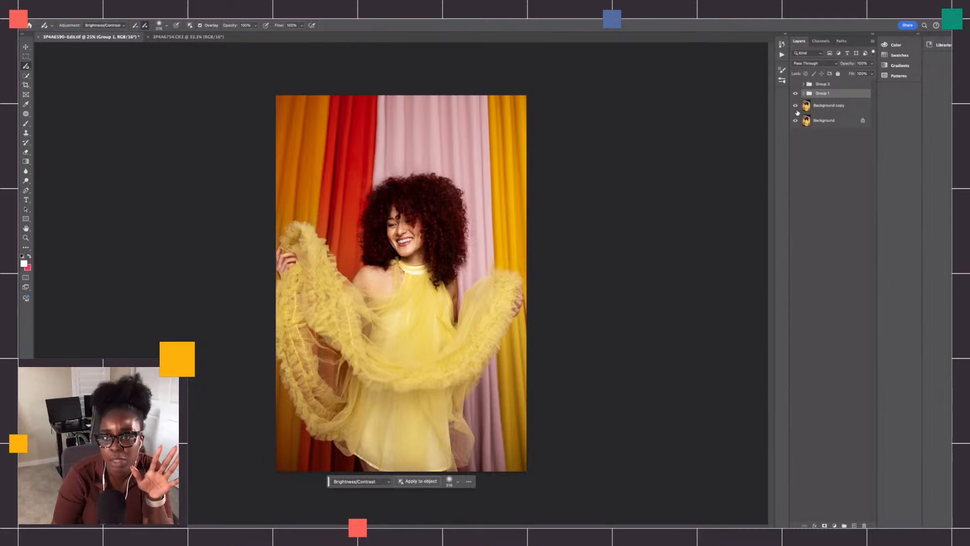
- Hide Group 1 to view the original photo and expand the group's contents
left_click(796, 94)
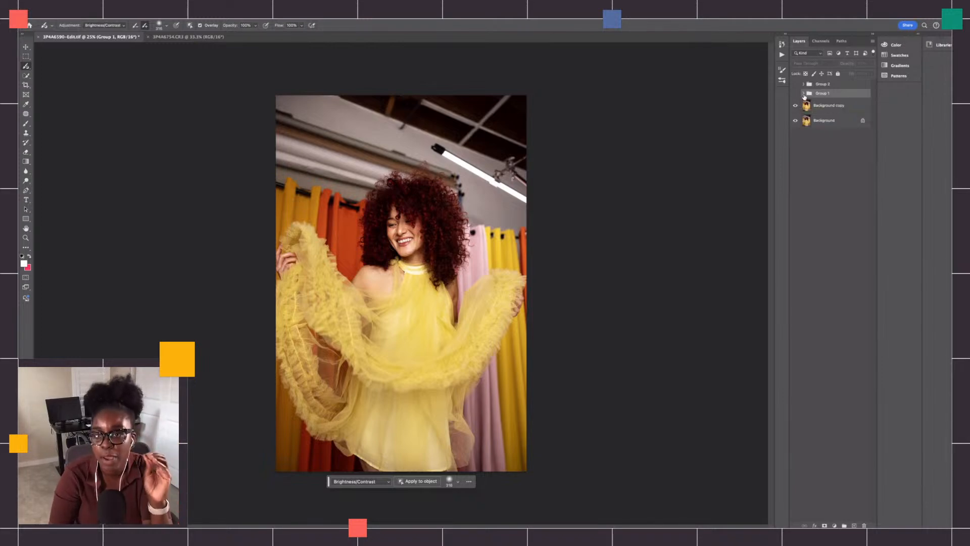
left_click(804, 94)
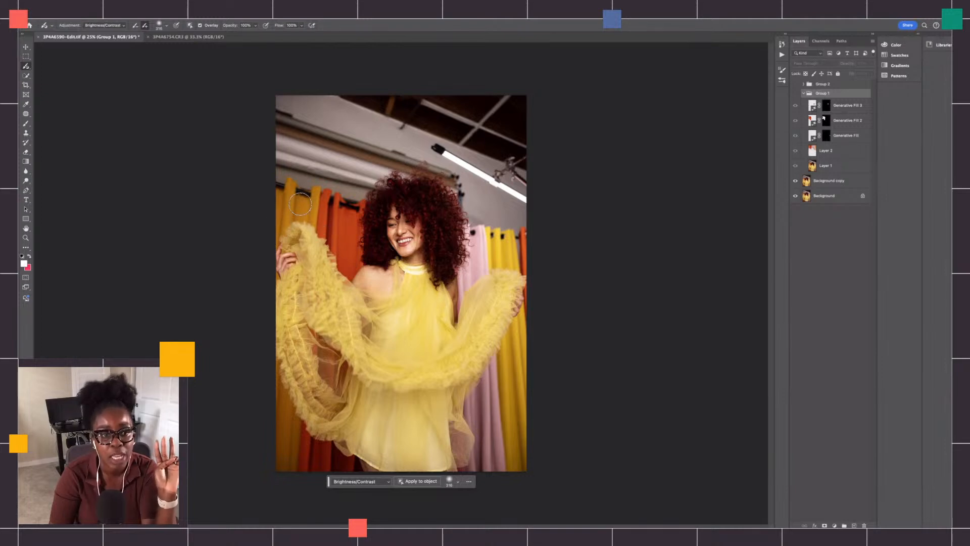
- Try extending the yellow and orange curtains upward on Background copy with an enlarged Clone Stamp brush, and undo the strokes
left_click(829, 180)
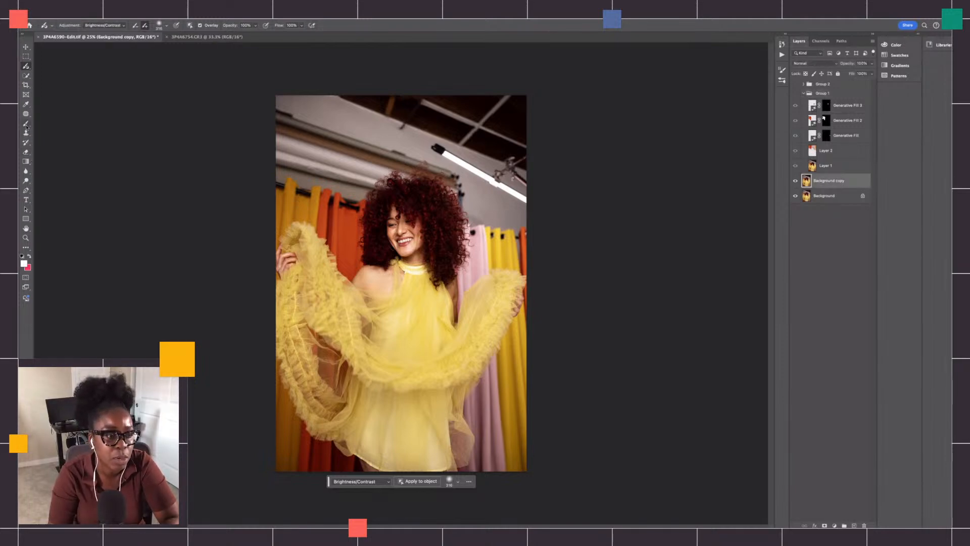
left_click(26, 132)
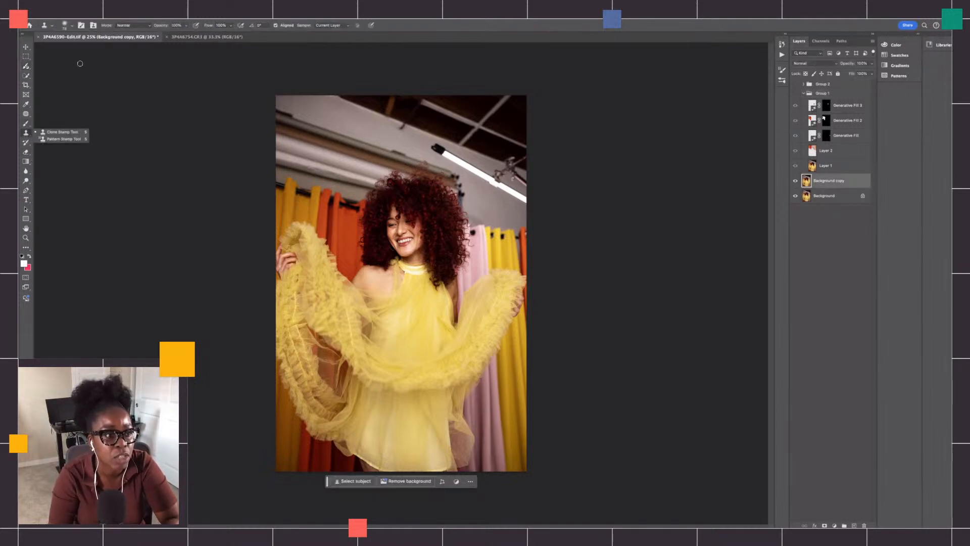
left_click(73, 28)
left_click_drag(76, 48, 94, 48)
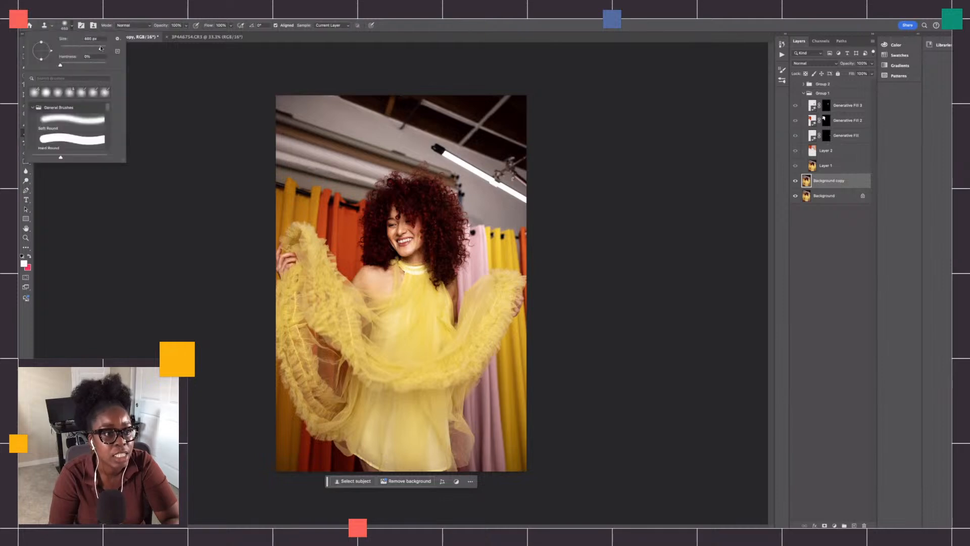
left_click(288, 208)
left_click(289, 200, "alt")
mouse_move(298, 174)
left_mouse_down()
mouse_move(301, 141)
mouse_move(304, 202)
mouse_move(291, 203)
mouse_move(293, 233)
mouse_move(301, 211)
mouse_move(289, 224)
mouse_move(340, 236)
mouse_move(339, 176)
left_mouse_up()
key("super+z")
left_click(337, 238, "alt")
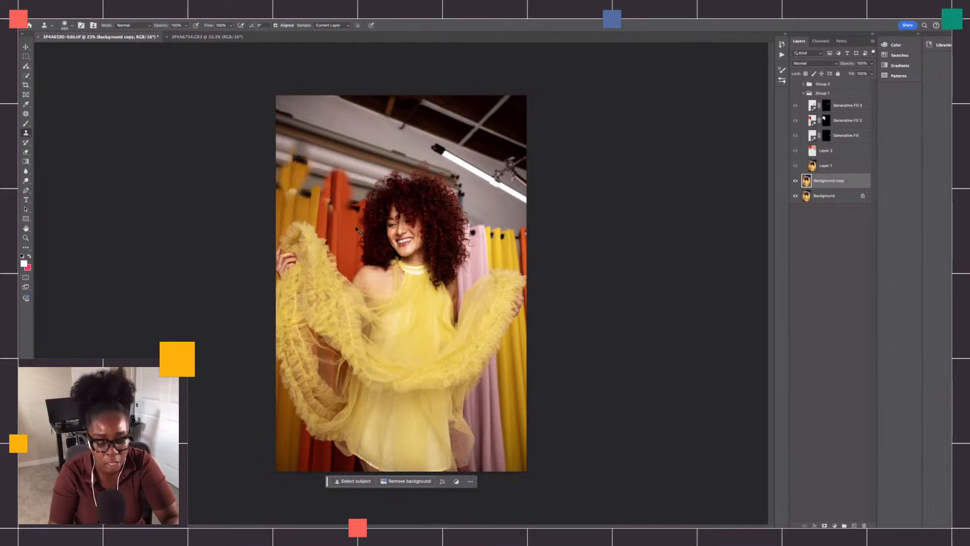
key("super+z")
key("super+z")
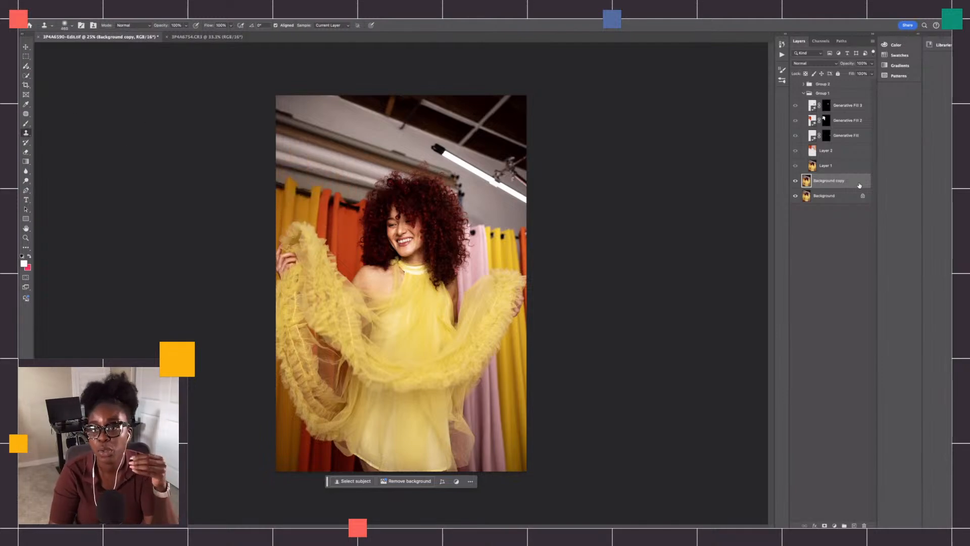
- Switch back to the Adjustment Brush Tool and make Group 1 visible again
left_click(26, 65)
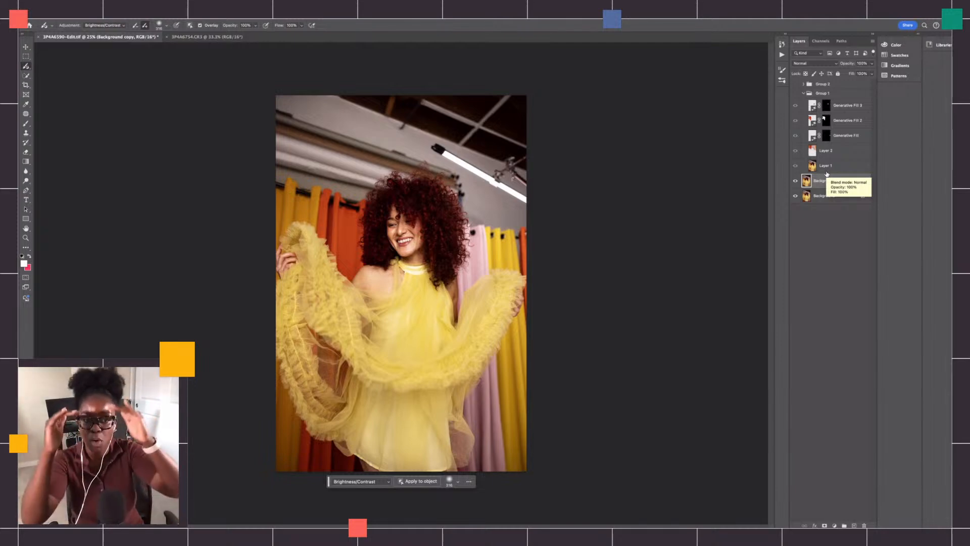
left_click(795, 94)
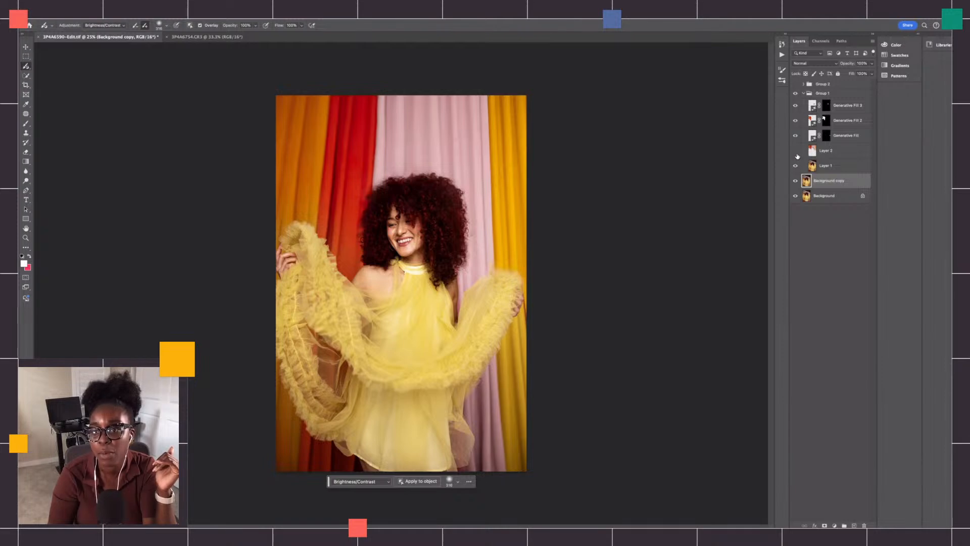
- Hide Layer 2 and the three Generative Fill layers in Group 1, compare the photo as they are shown again, and collapse the group
left_click(796, 137)
left_click(796, 121)
left_click(796, 106)
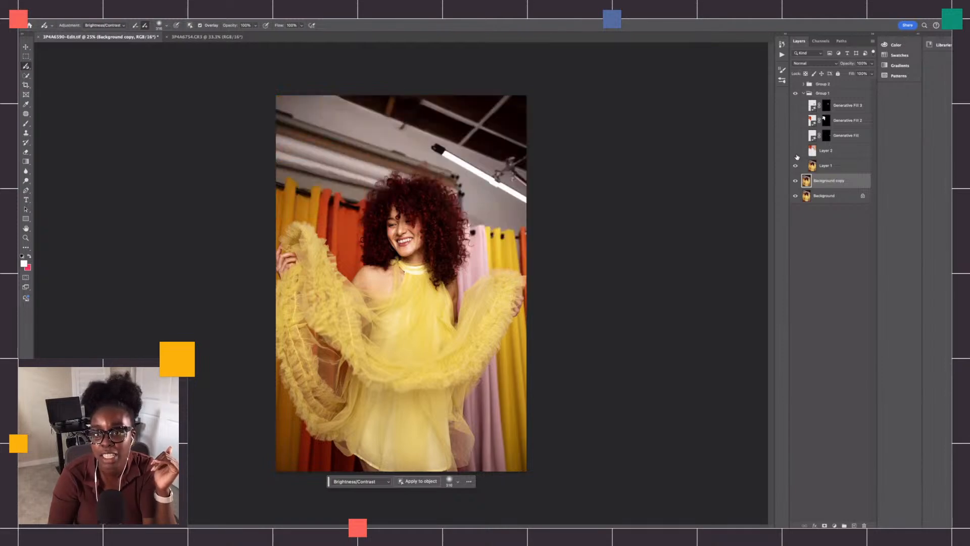
left_click(796, 153)
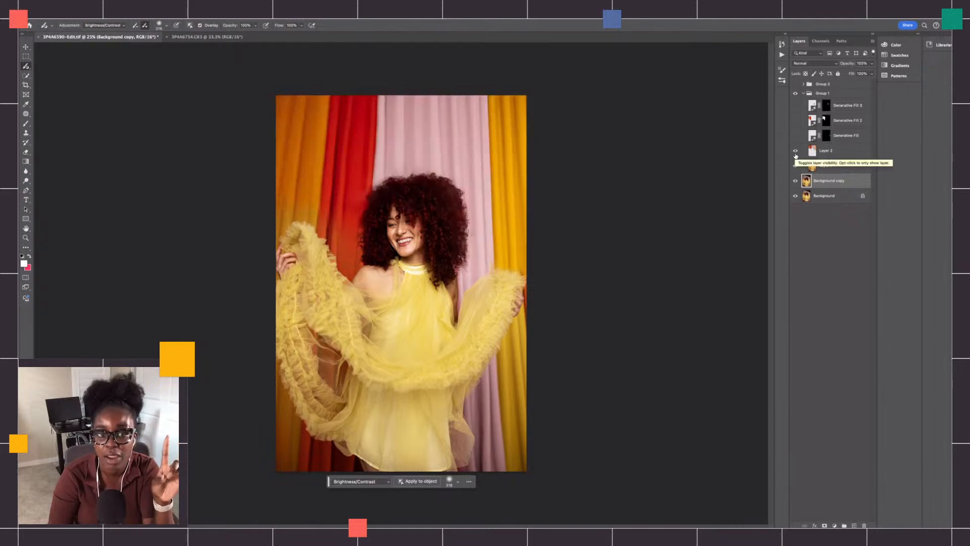
left_click(796, 155)
left_click(796, 155)
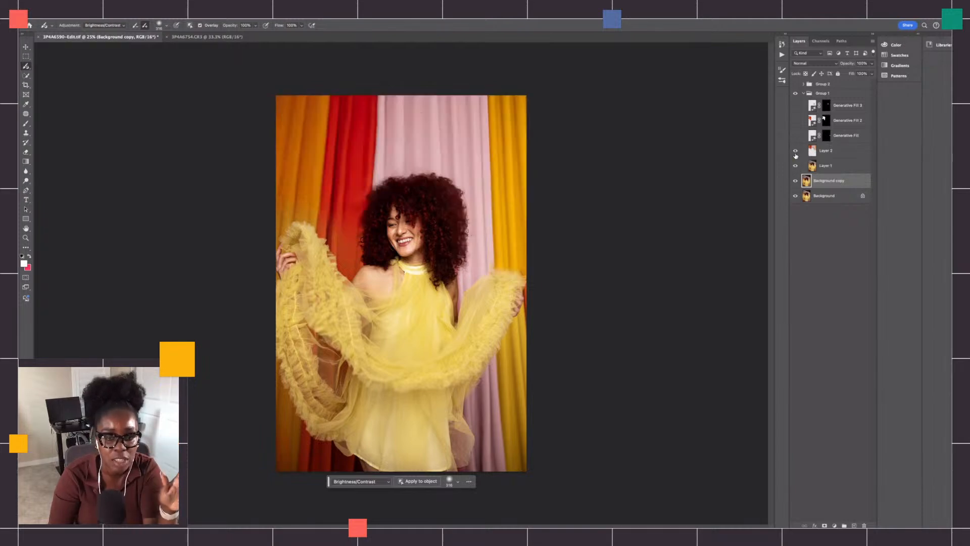
left_click(796, 120)
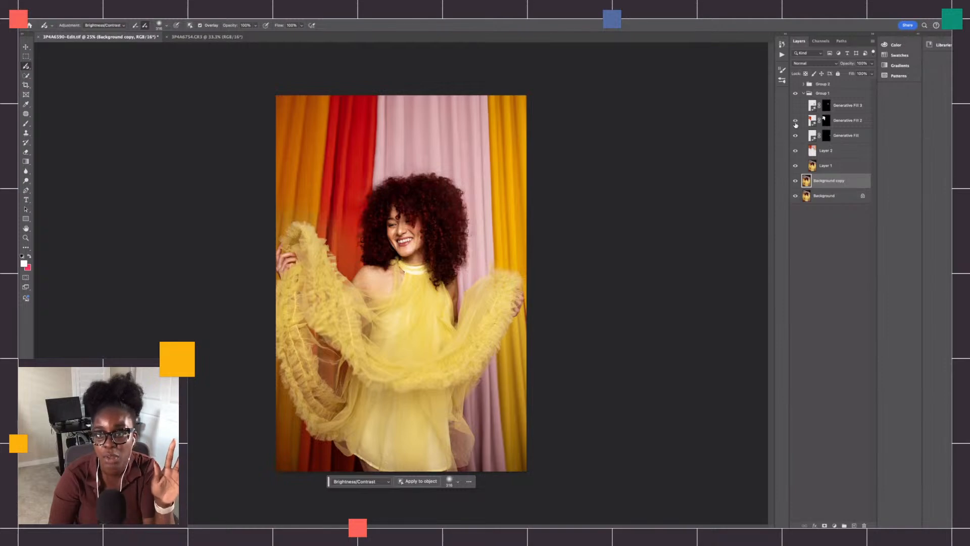
left_click(796, 105)
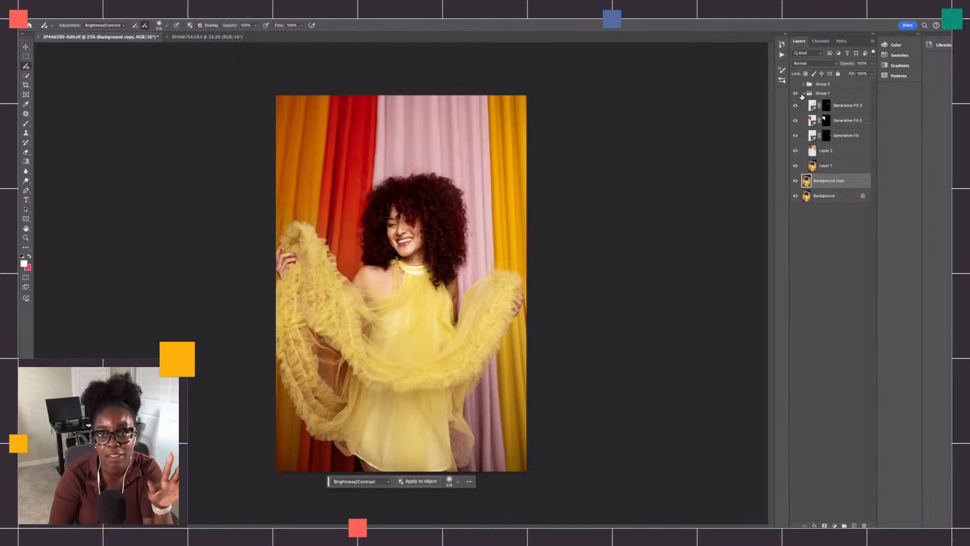
left_click(804, 93)
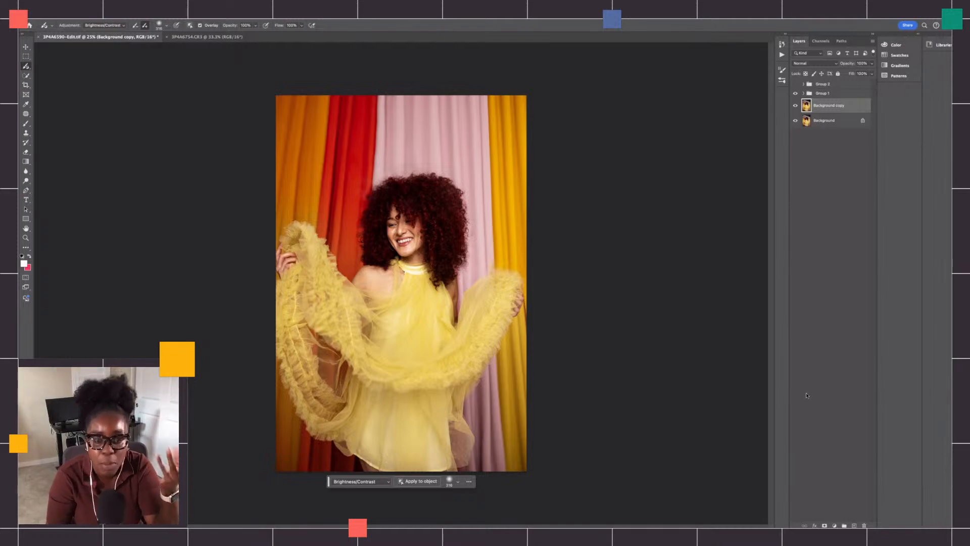
- Add a Selective Color adjustment layer and move it above Group 2 at the top of the layer stack
left_click(834, 526)
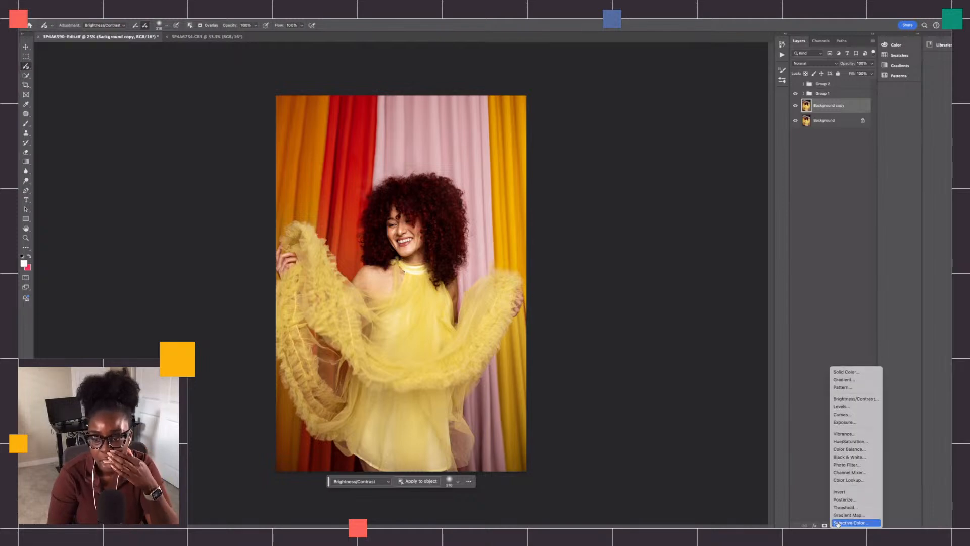
left_click(852, 523)
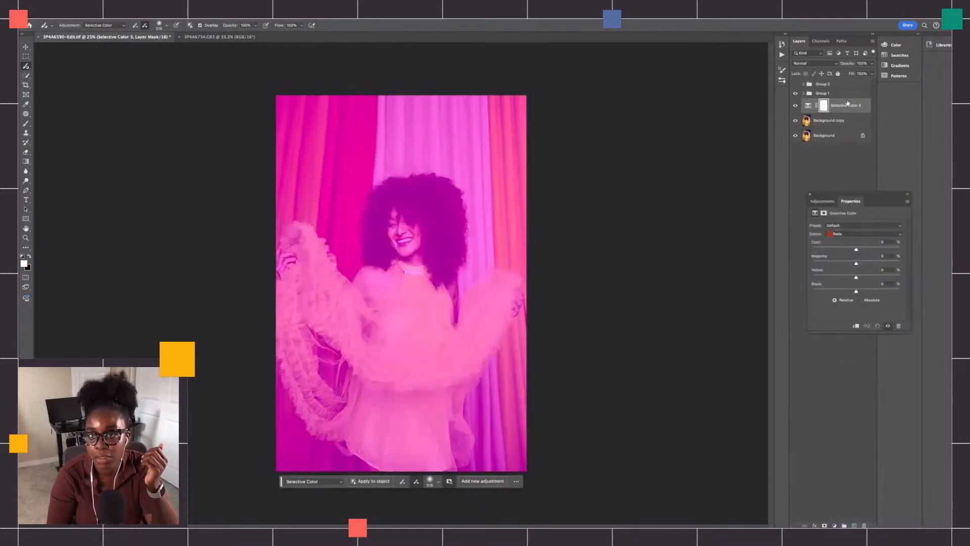
left_click_drag(836, 104, 832, 81)
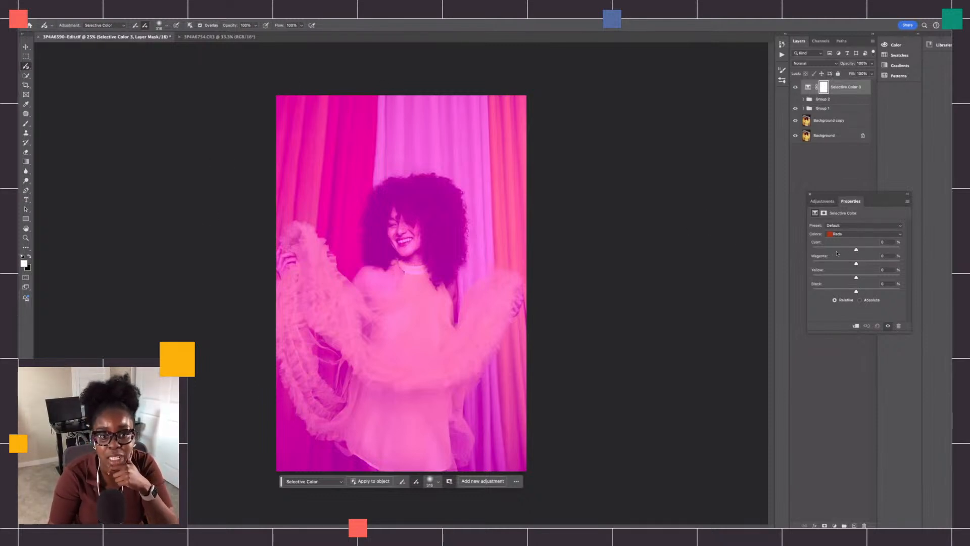
- Set the Selective Color Reds to Cyan -71% and Magenta +70%, and turn off the brush's mask overlay
left_click_drag(858, 251, 856, 250)
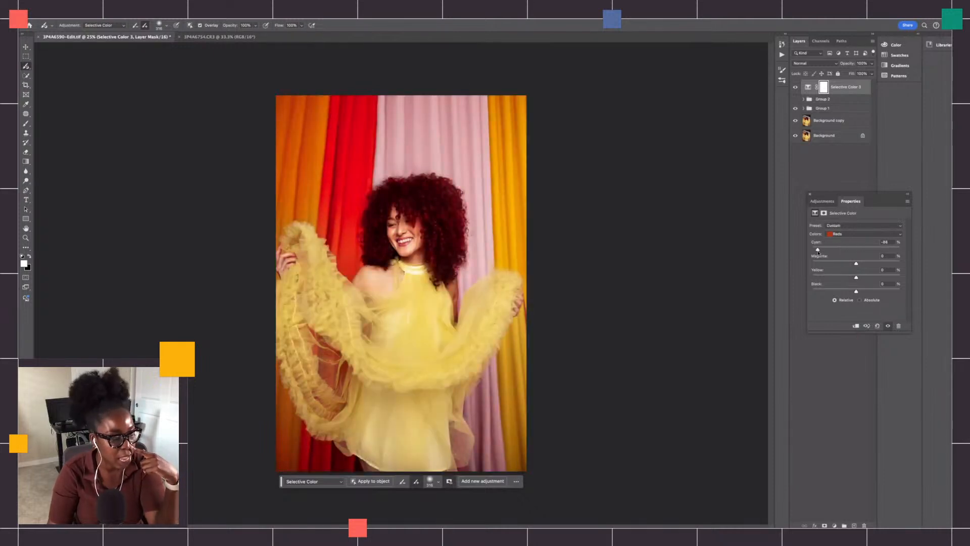
left_click_drag(856, 252, 887, 263)
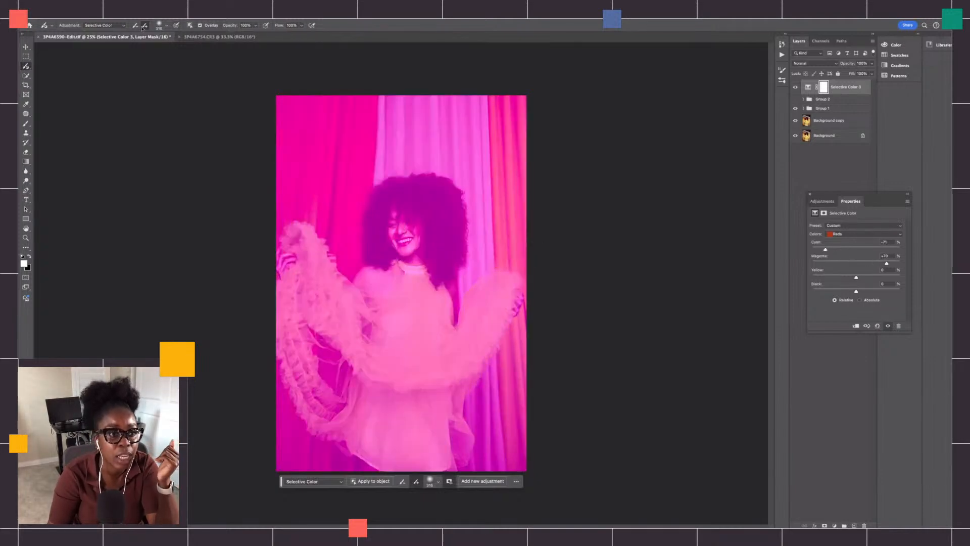
left_click(200, 25)
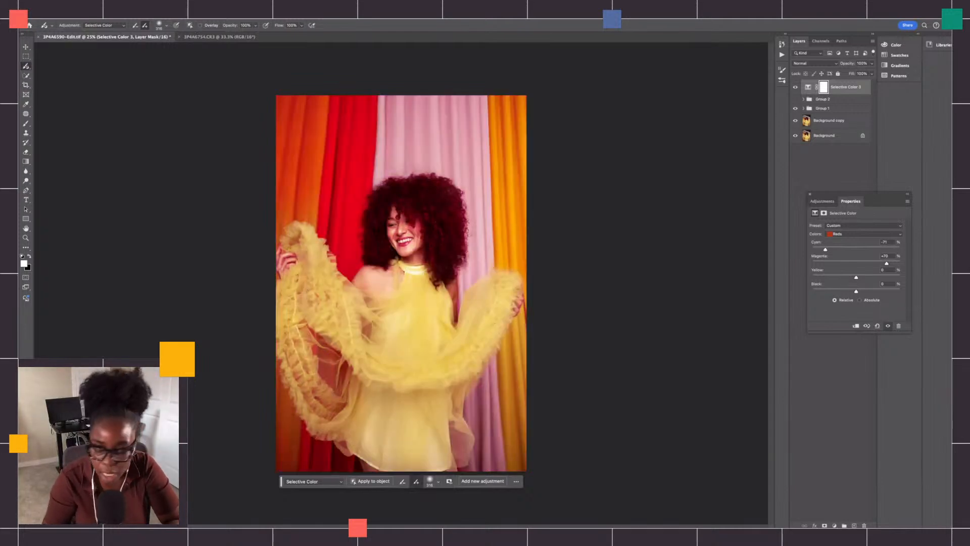
- Invert the Selective Color layer's mask to black so the adjustment is hidden across the whole photo
scroll(401, 283, "up", 6)
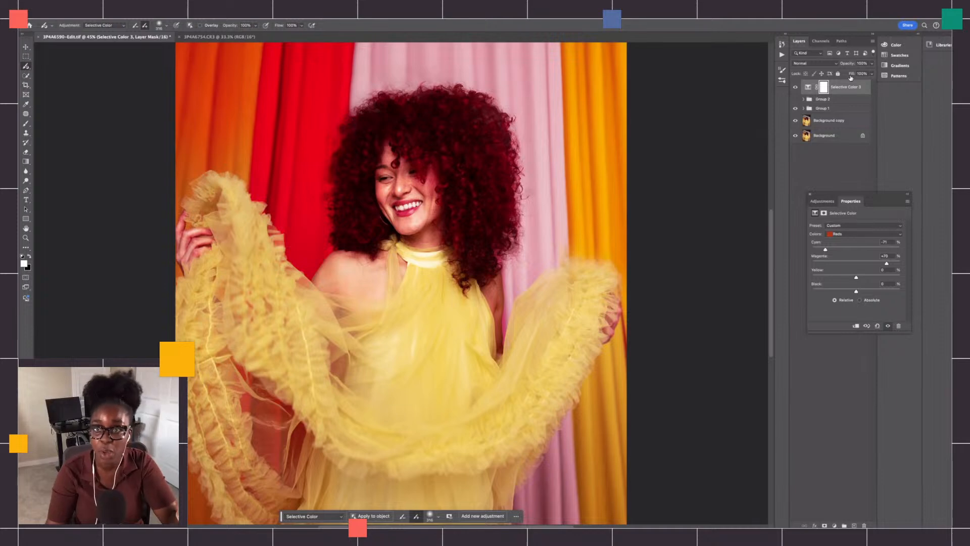
left_click(828, 90)
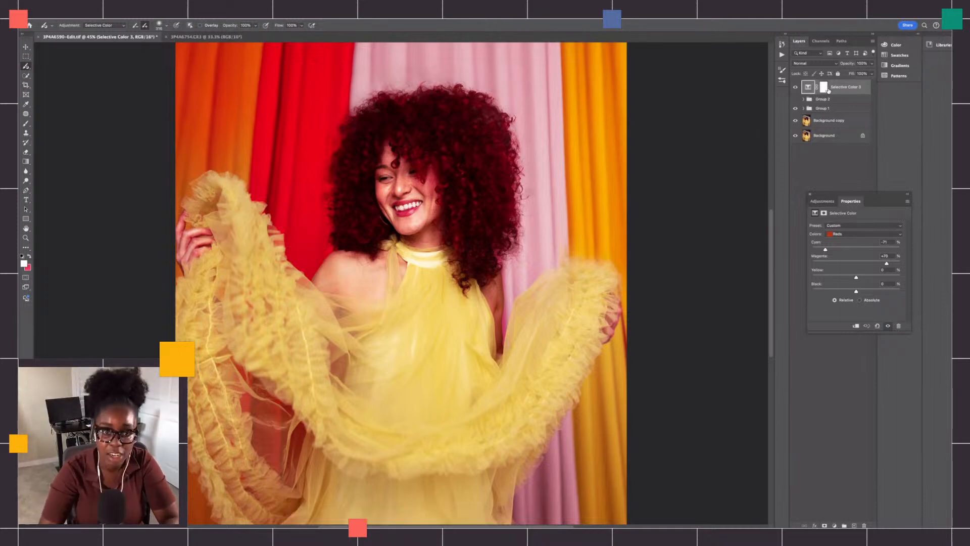
left_click(825, 88)
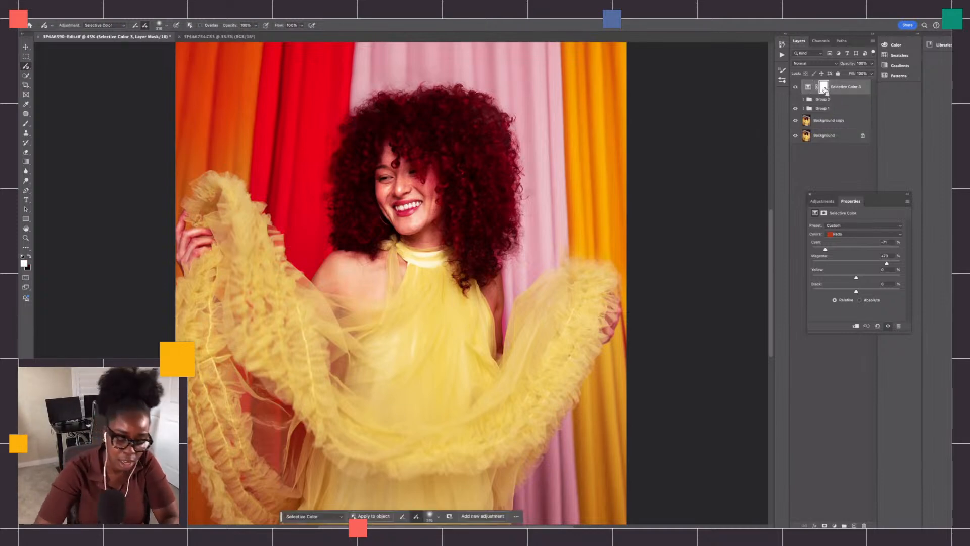
key("ctrl+i")
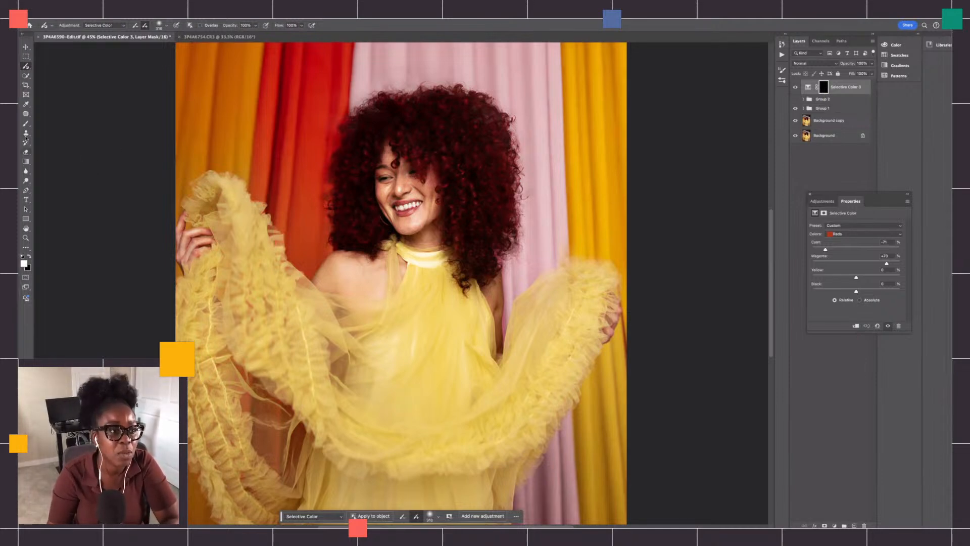
- Paint over the hair on the Selective Color layer's black mask with a soft white Brush to bring back the adjustment
left_click(25, 124)
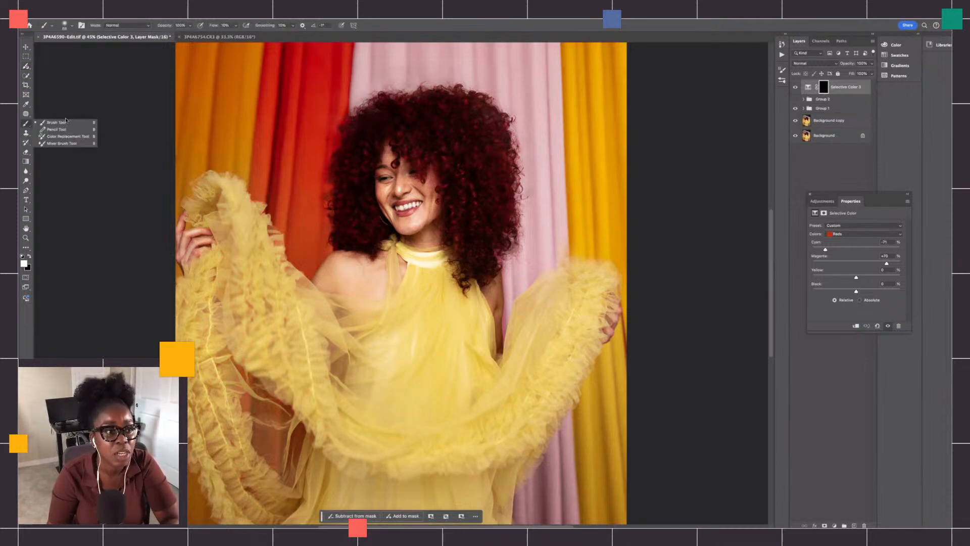
left_click(64, 25)
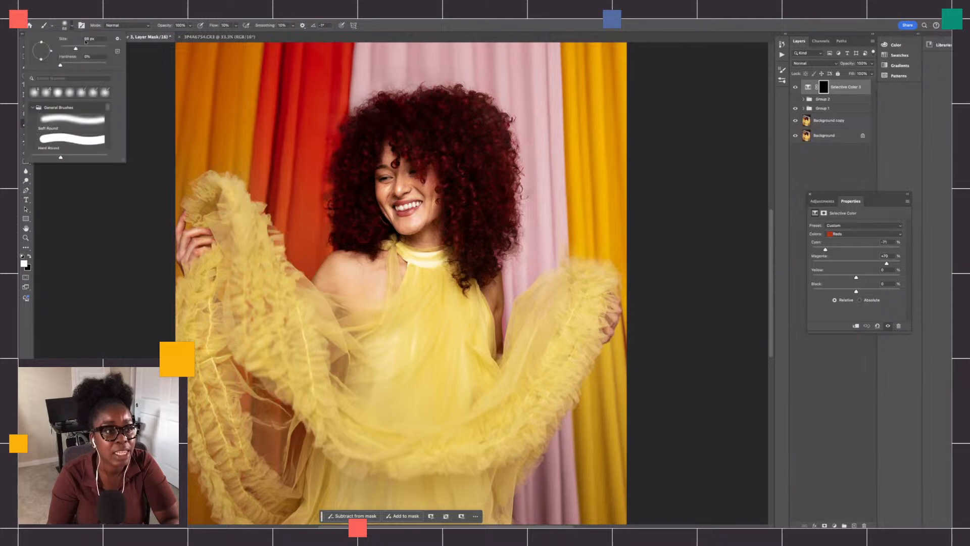
left_click(437, 126)
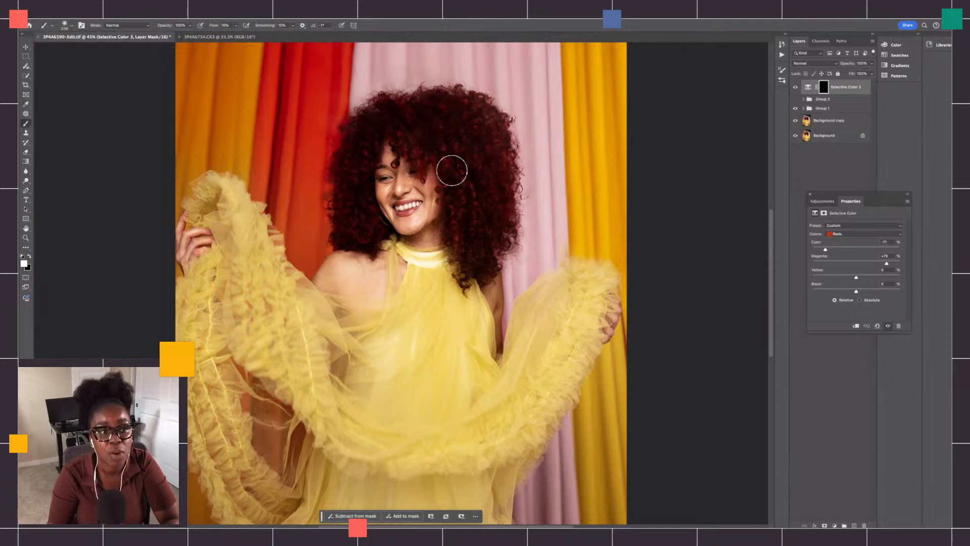
key("x")
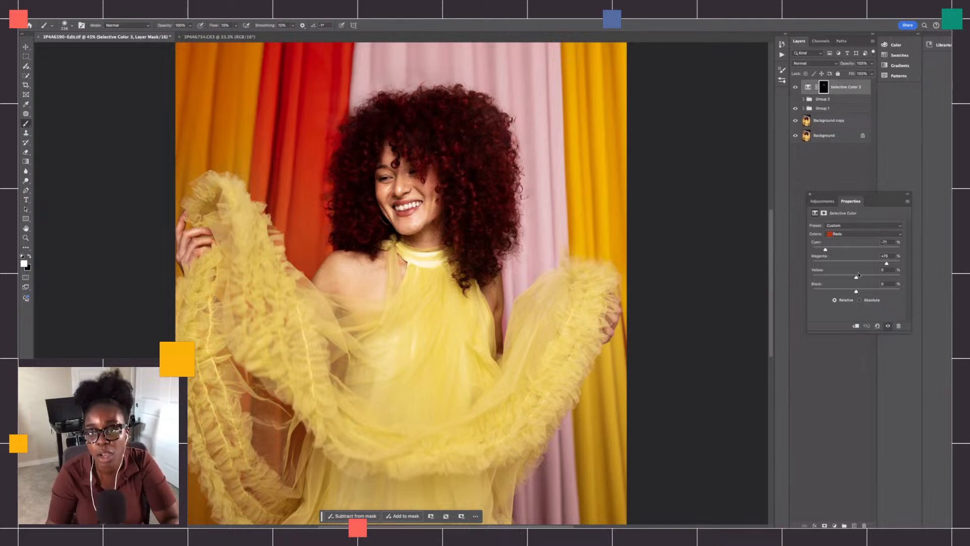
- Set the Selective Color Reds to Cyan -100%, Magenta -100%, Yellow +26% and Black +90%
left_click_drag(837, 278, 869, 278)
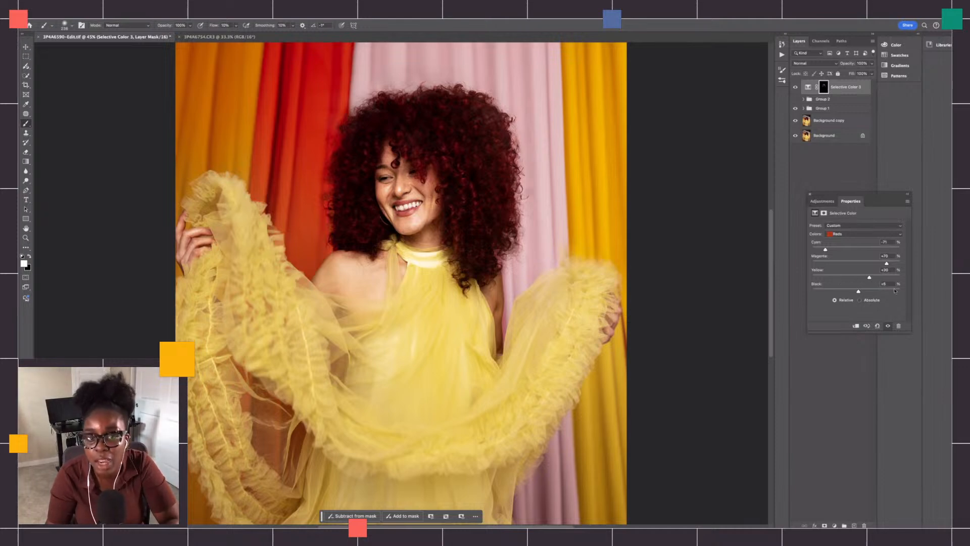
left_click(894, 291)
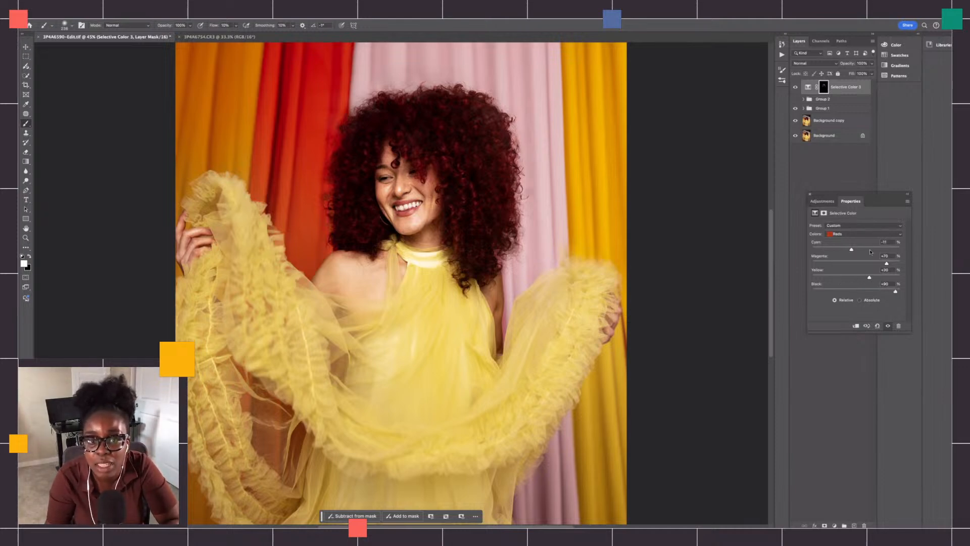
left_click_drag(852, 249, 800, 250)
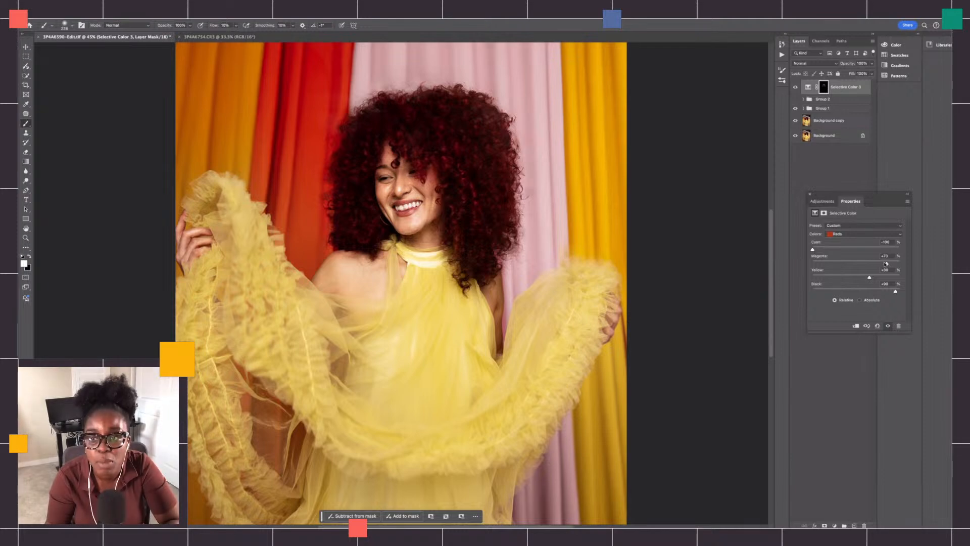
left_click_drag(882, 267, 819, 279)
left_click(866, 276)
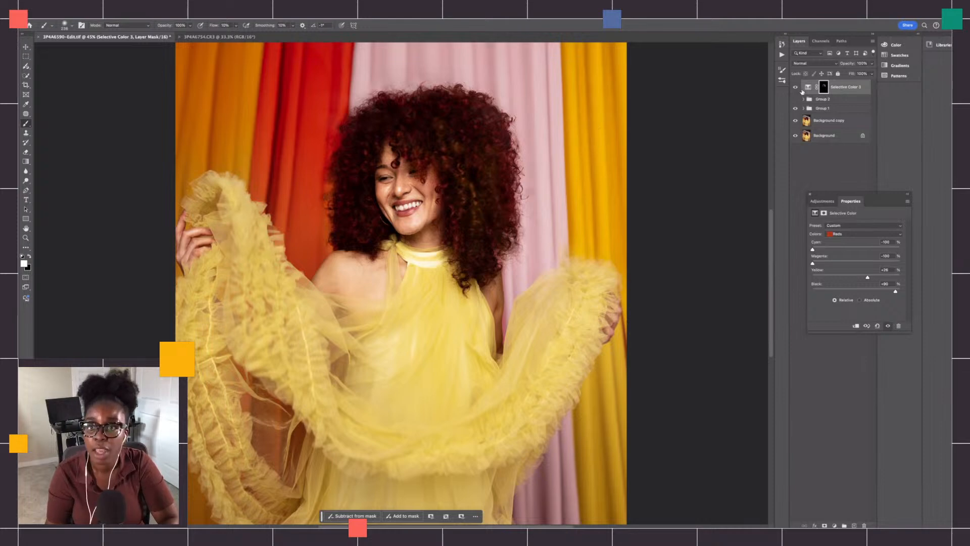
- Compare the hair with the Selective Color layer hidden and shown, and close the floating adjustment settings
left_click(797, 89)
left_click(799, 88)
left_click(798, 89)
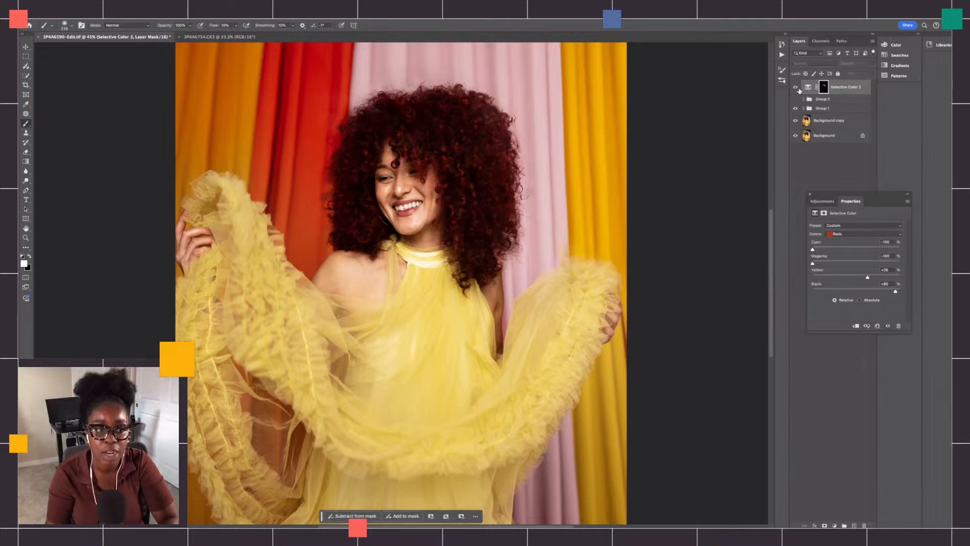
left_click(798, 89)
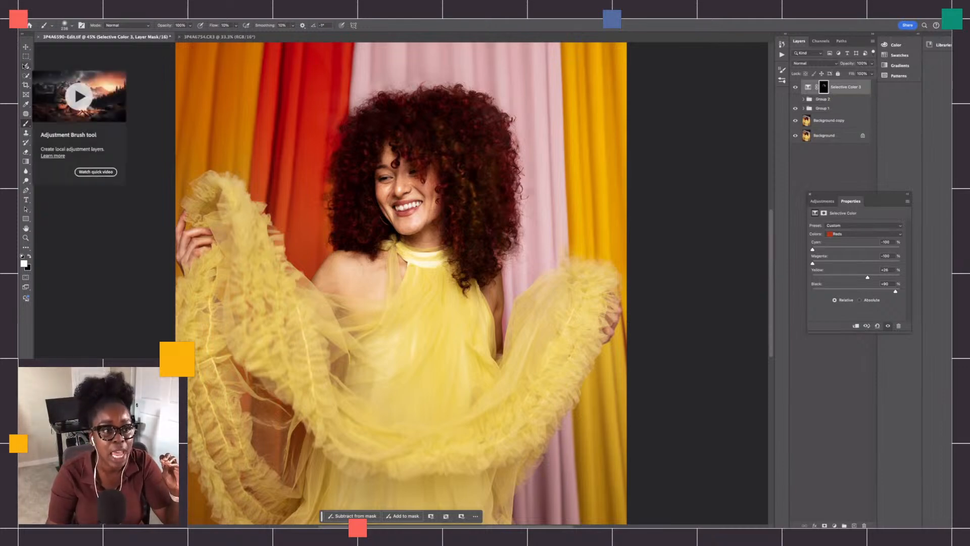
left_click(811, 200)
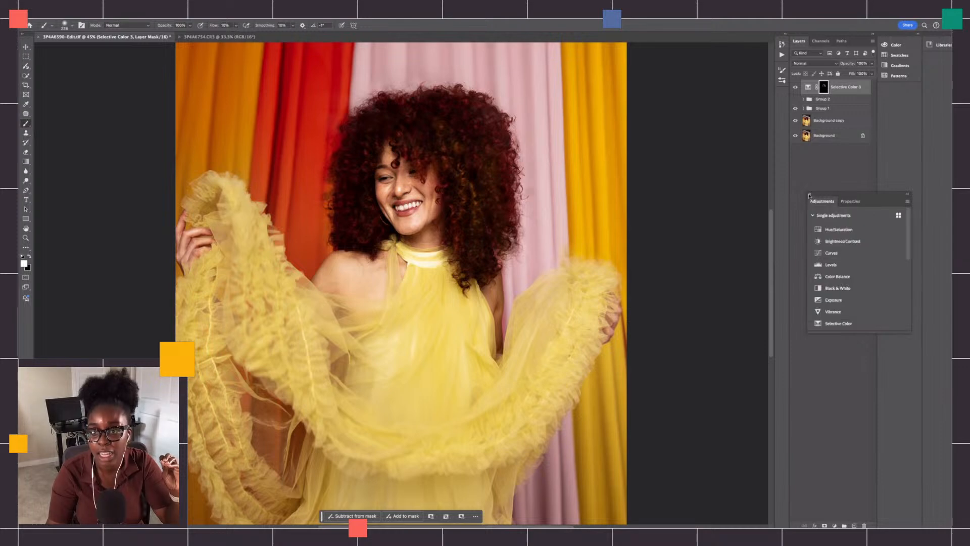
left_click(810, 194)
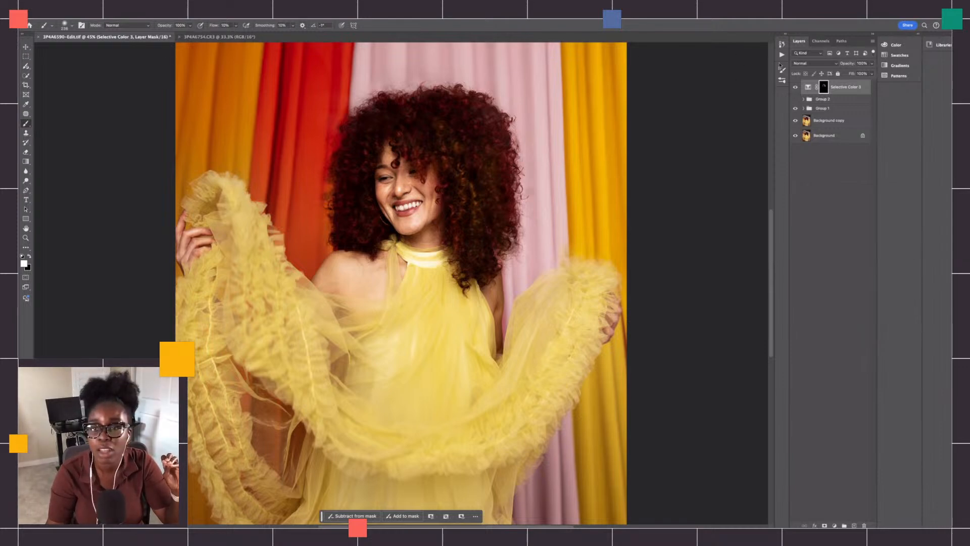
- Switch to the Adjustment Brush and turn on its mask overlay for the Selective Color layer
left_click(841, 89)
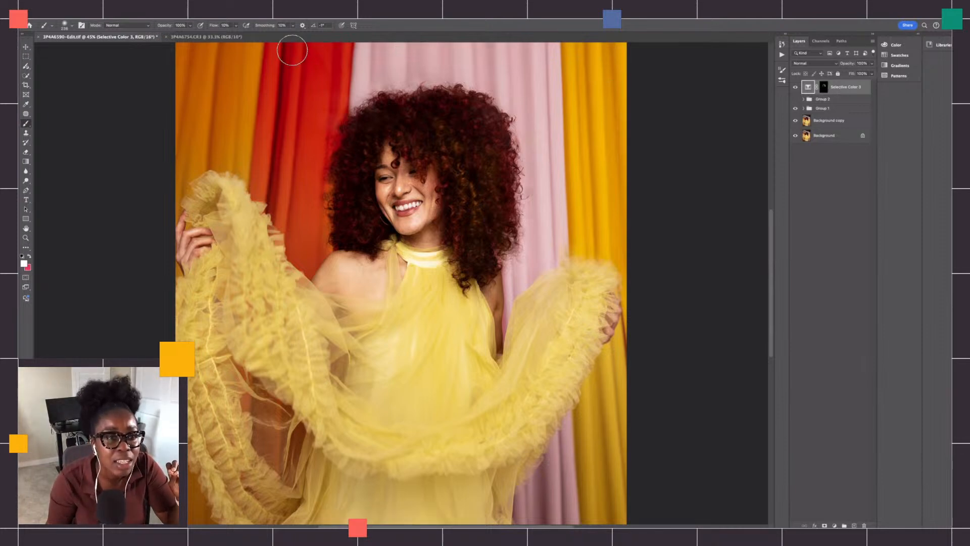
left_click(26, 66)
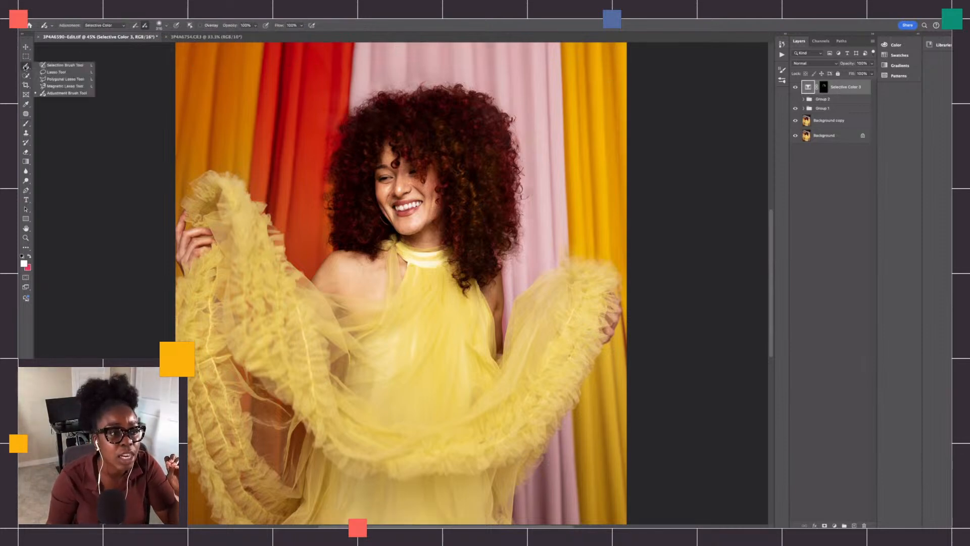
left_click(69, 94)
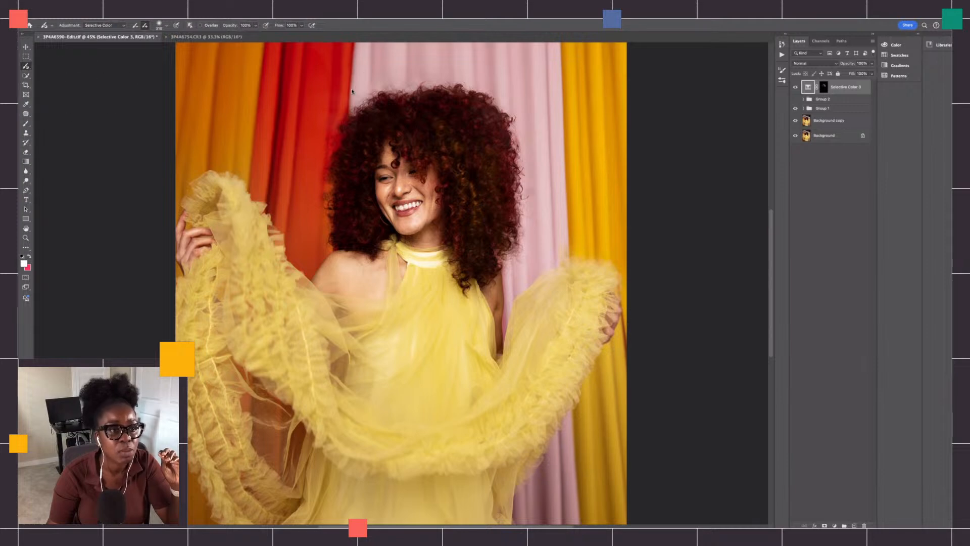
left_click(201, 26)
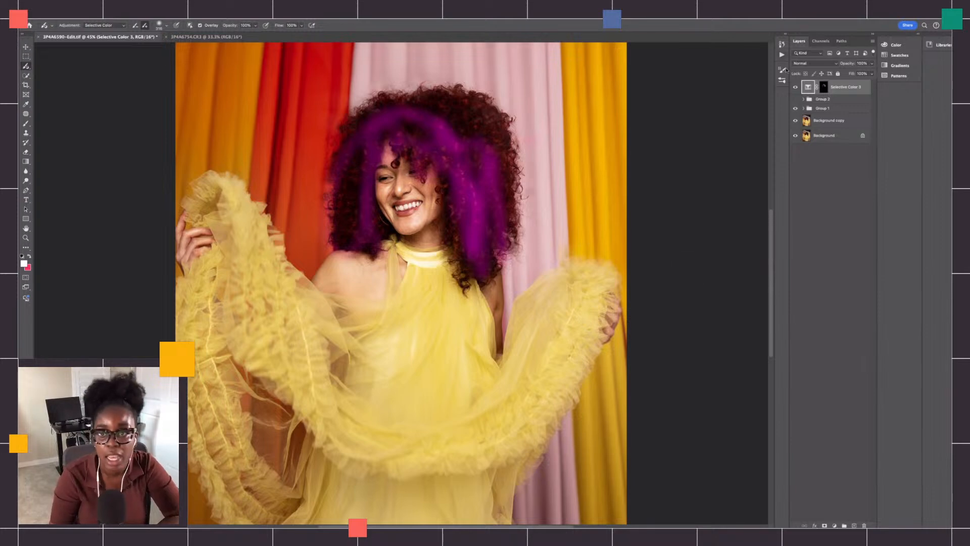
- Delete the Selective Color layer together with its mask, and select the Background copy layer
left_click(831, 120)
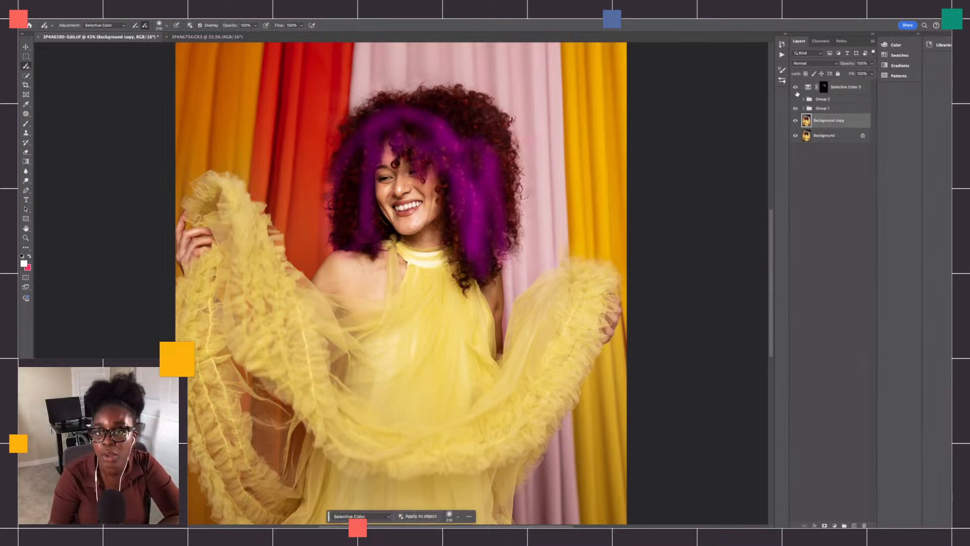
left_click(843, 87)
key("Delete")
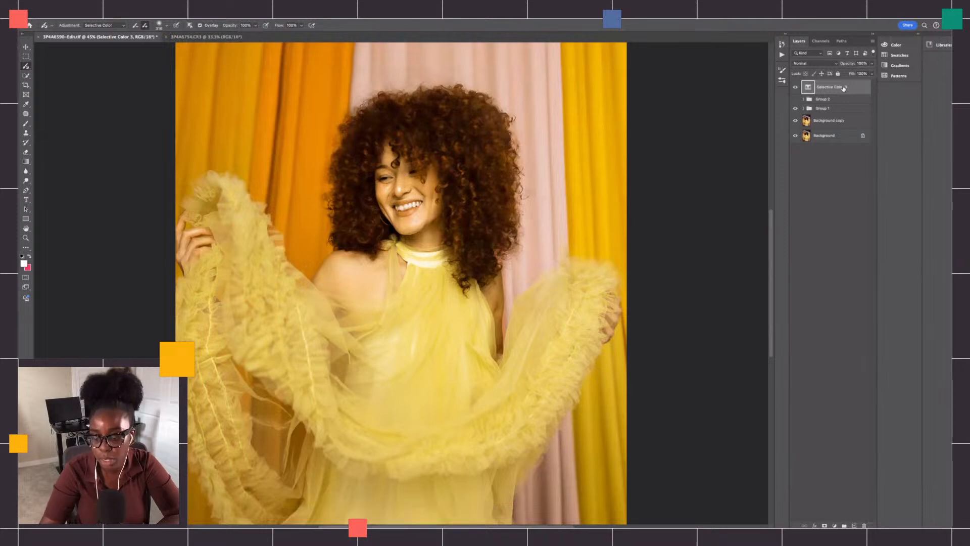
left_click(839, 106)
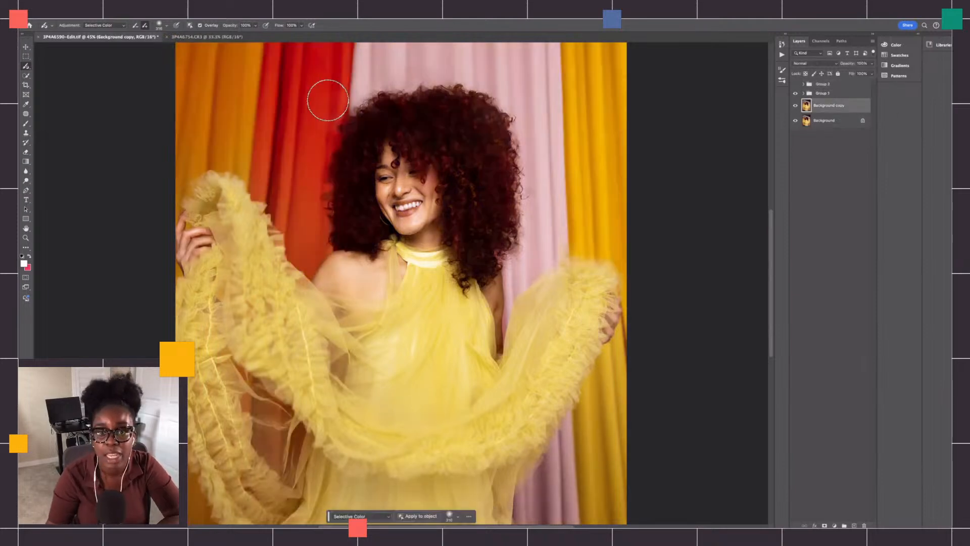
- Paint a Selective Color adjustment over the hair with the Adjustment Brush, and move its layer above Group 2
left_click(119, 24)
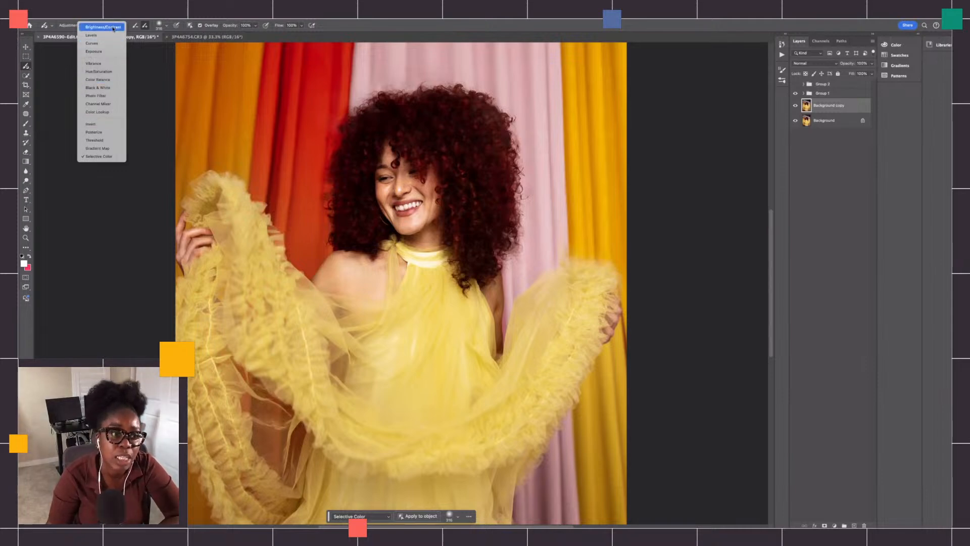
left_click(113, 156)
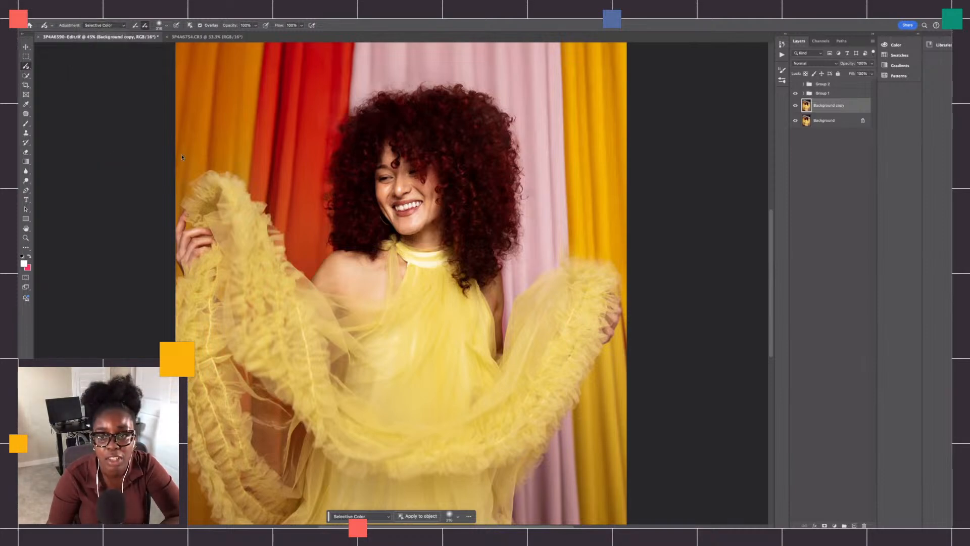
mouse_move(448, 120)
left_mouse_down()
mouse_move(486, 231)
mouse_move(455, 152)
mouse_move(472, 247)
mouse_move(489, 235)
mouse_move(473, 179)
mouse_move(474, 259)
mouse_move(458, 261)
mouse_move(468, 199)
mouse_move(504, 133)
mouse_move(470, 106)
mouse_move(457, 107)
mouse_move(462, 134)
mouse_move(425, 124)
mouse_move(447, 150)
mouse_move(413, 107)
mouse_move(365, 121)
mouse_move(334, 228)
mouse_move(358, 219)
mouse_move(370, 230)
mouse_move(355, 174)
mouse_move(369, 107)
left_mouse_up()
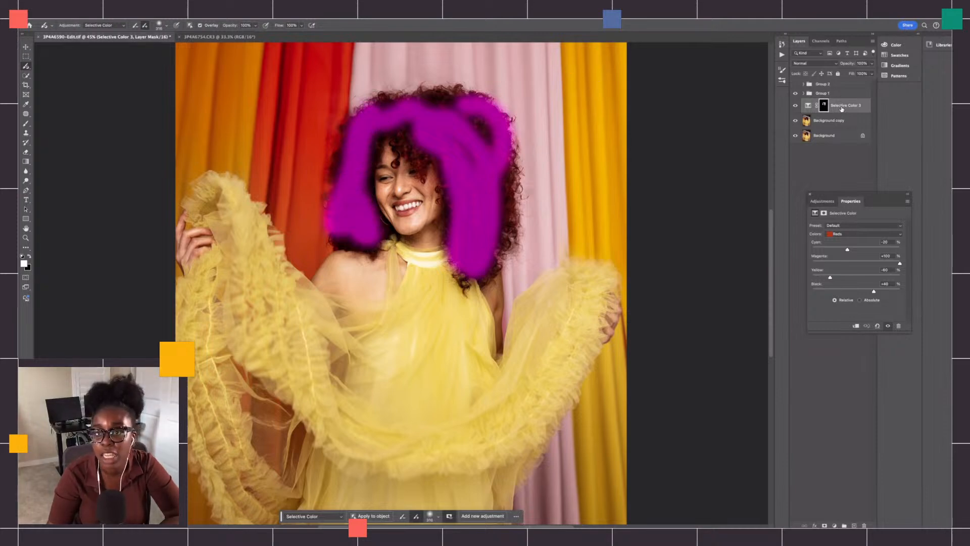
left_click_drag(844, 115, 842, 81)
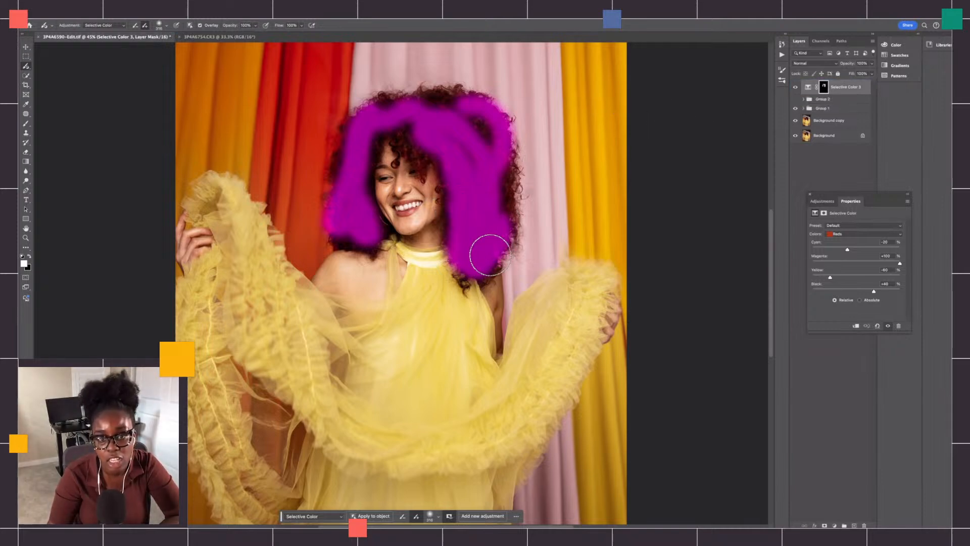
- Extend the Selective Color mask over the remaining hair, and set the Reds to Cyan -71%, Magenta +1%, Yellow +25% and Black +40%
mouse_move(497, 214)
left_mouse_down()
mouse_move(491, 141)
mouse_move(471, 134)
mouse_move(465, 213)
mouse_move(450, 131)
mouse_move(428, 126)
mouse_move(423, 158)
mouse_move(405, 134)
mouse_move(396, 147)
mouse_move(423, 110)
mouse_move(476, 110)
mouse_move(453, 111)
mouse_move(489, 140)
mouse_move(487, 127)
mouse_move(509, 183)
mouse_move(504, 251)
mouse_move(469, 276)
left_mouse_up()
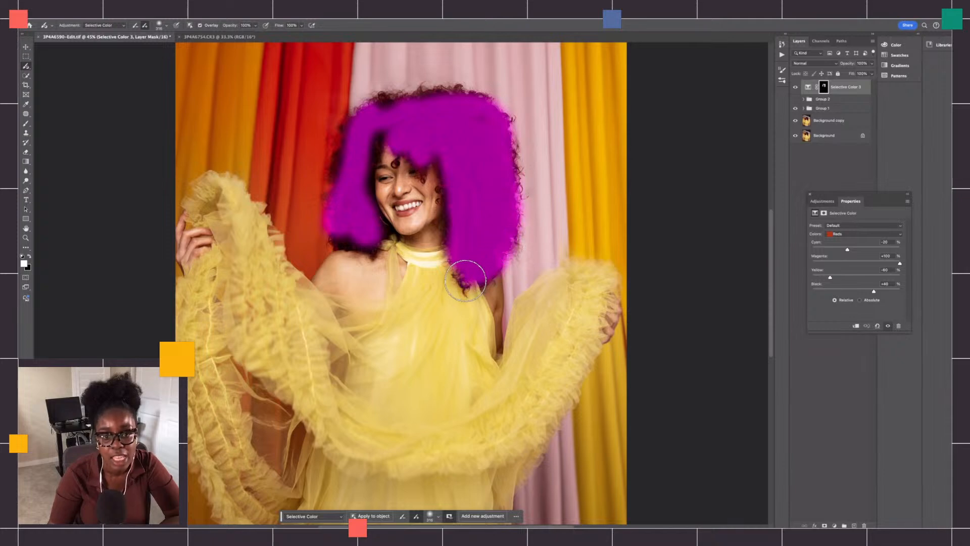
mouse_move(441, 102)
left_mouse_down()
mouse_move(381, 108)
mouse_move(370, 122)
mouse_move(359, 160)
mouse_move(360, 247)
mouse_move(340, 234)
mouse_move(347, 169)
mouse_move(372, 124)
left_mouse_up()
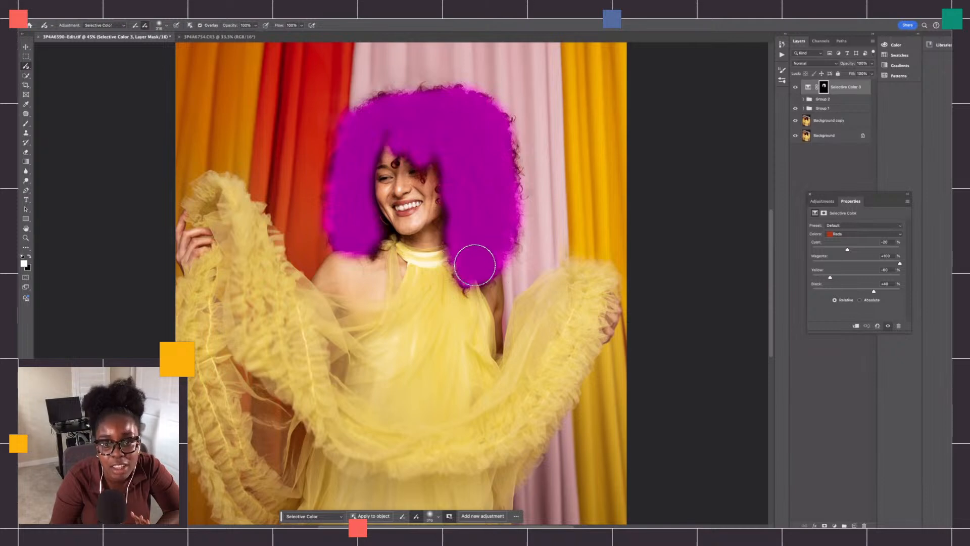
mouse_move(474, 262)
left_mouse_down()
mouse_move(511, 225)
mouse_move(521, 171)
mouse_move(498, 119)
mouse_move(429, 93)
mouse_move(364, 102)
mouse_move(344, 180)
mouse_move(368, 248)
mouse_move(382, 243)
mouse_move(420, 143)
mouse_move(377, 147)
mouse_move(422, 113)
left_mouse_up()
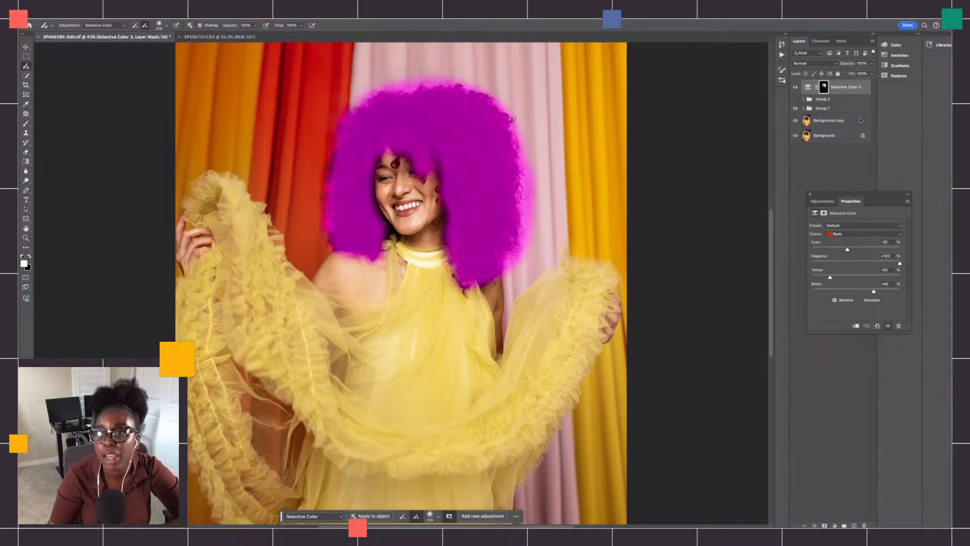
mouse_move(849, 251)
left_mouse_down()
mouse_move(876, 250)
mouse_move(825, 249)
mouse_move(867, 277)
mouse_move(858, 264)
mouse_move(871, 264)
mouse_move(857, 263)
left_mouse_up()
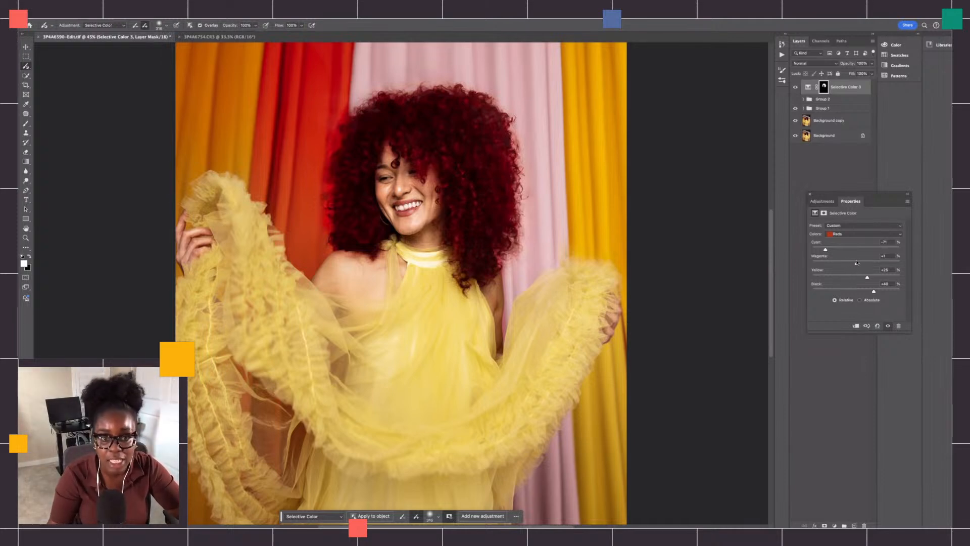
- Add a Hue/Saturation adjustment layer directly above the Background copy layer
left_click(834, 133)
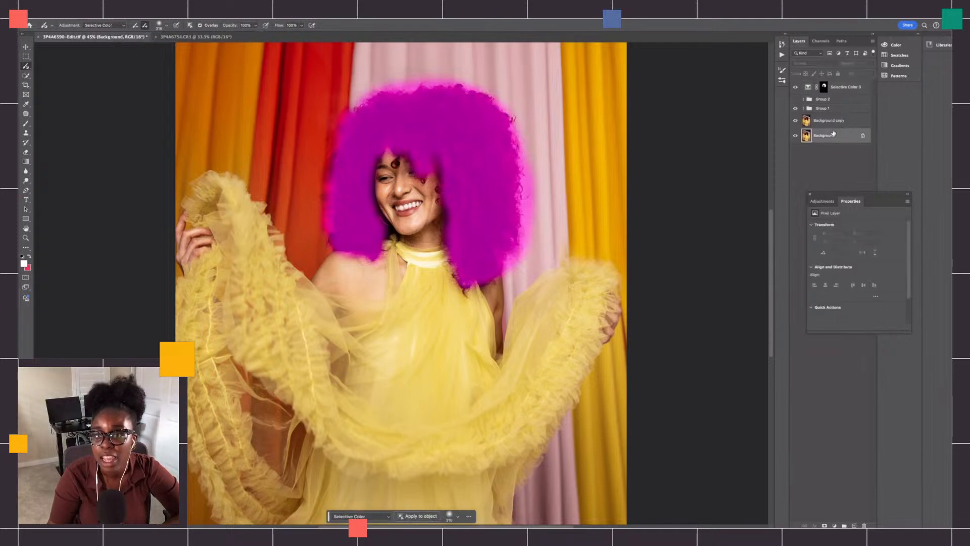
left_click(831, 121)
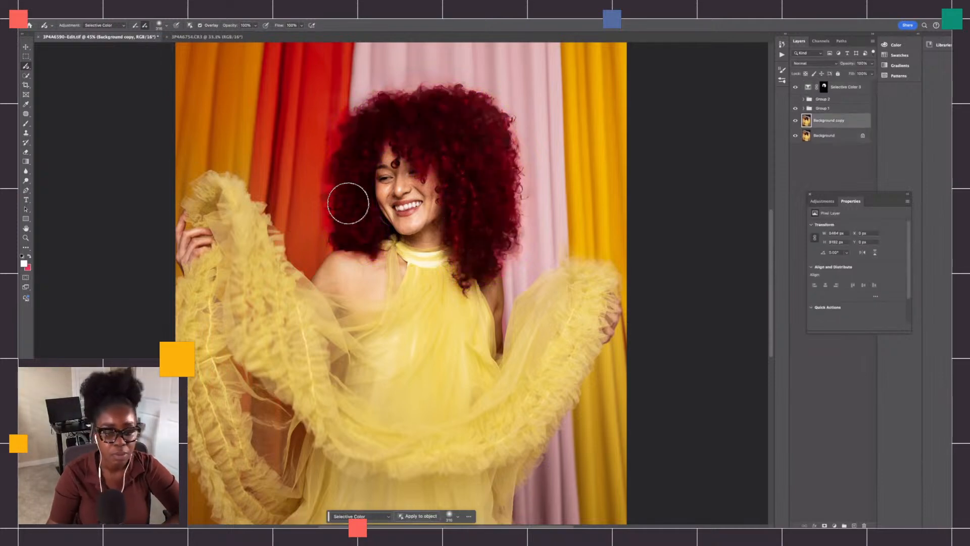
mouse_move(516, 526)
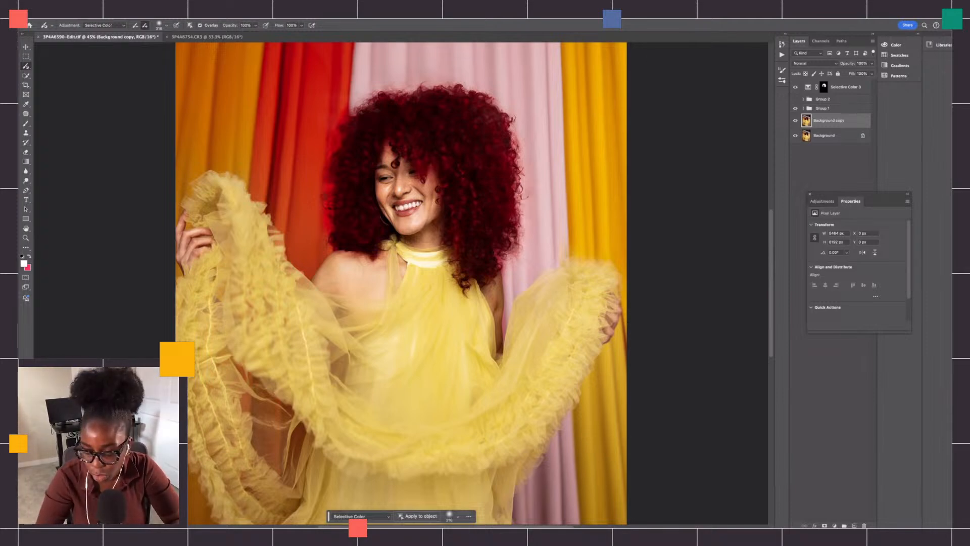
key("super+minus")
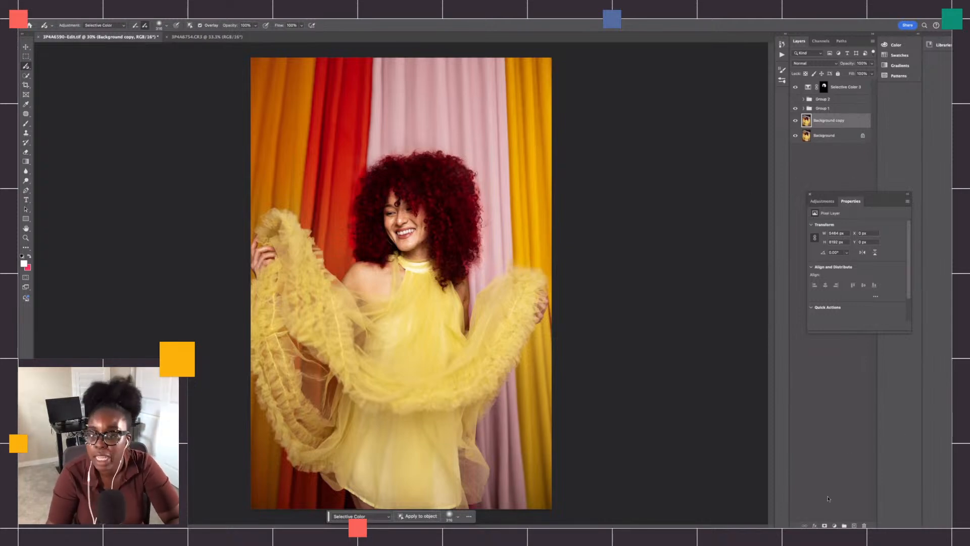
left_click(834, 526)
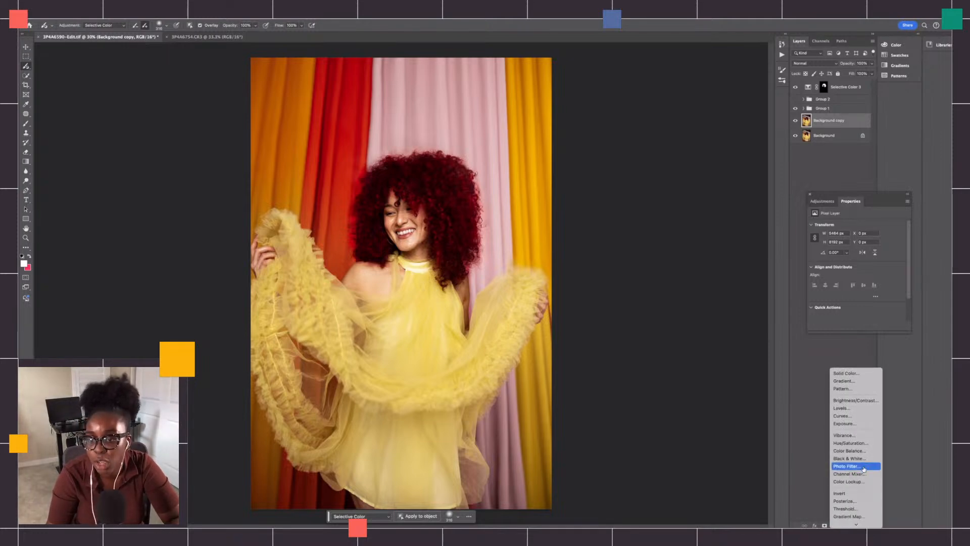
left_click(851, 442)
key("backslash")
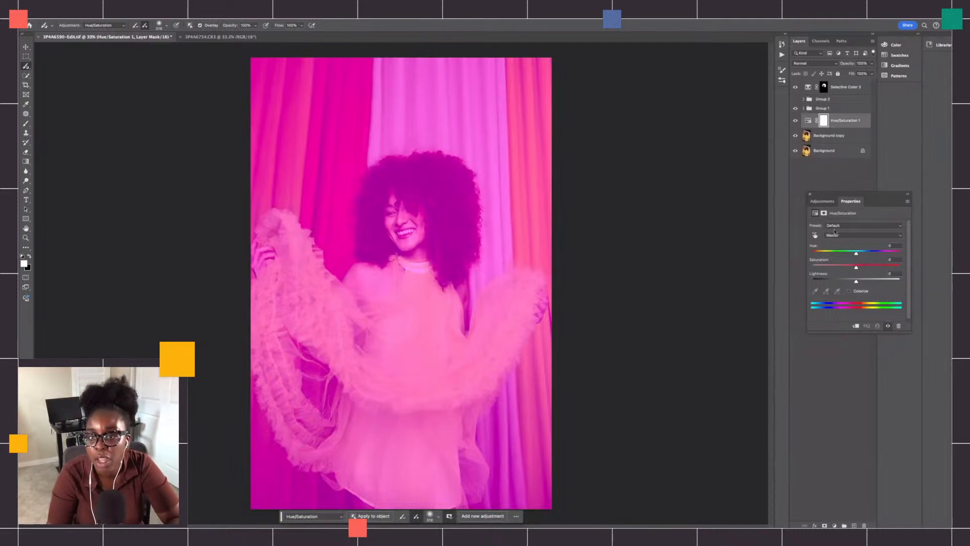
- Shift the hue and raise the saturation of the Yellows range in the Hue/Saturation adjustment layer
left_click(849, 236)
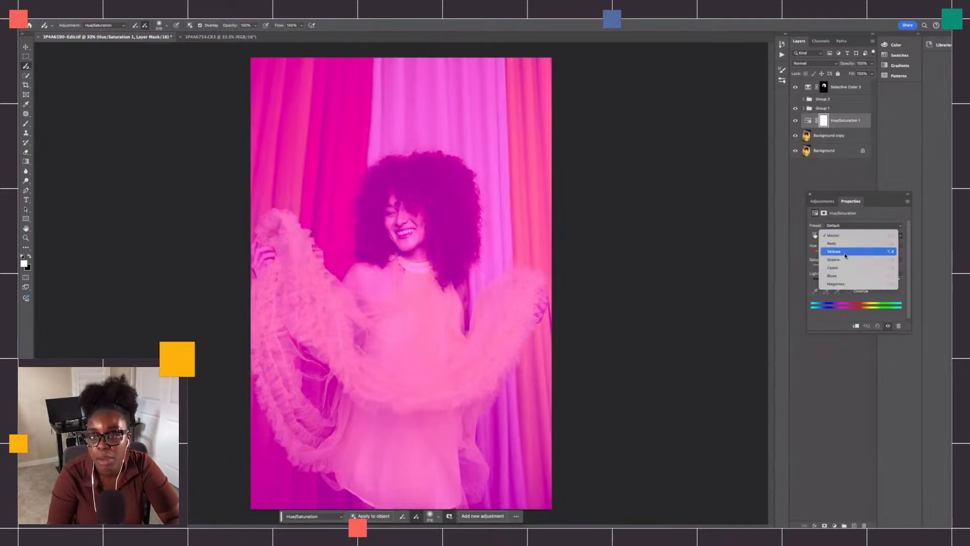
left_click(843, 252)
left_click_drag(859, 254, 894, 266)
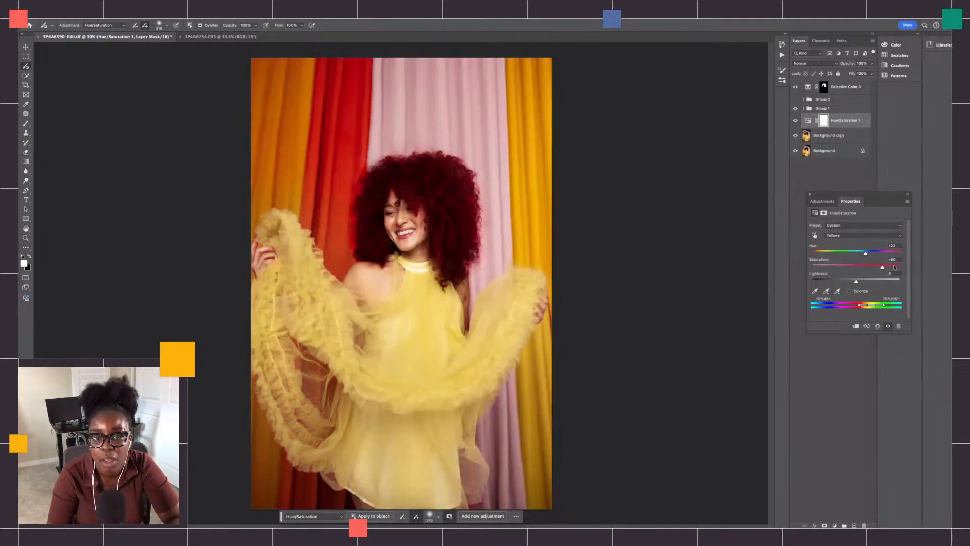
- Move the Hue/Saturation layer above the Selective Color layer, then raise its Master hue and set the Master saturation to +10
left_click_drag(838, 121, 845, 74)
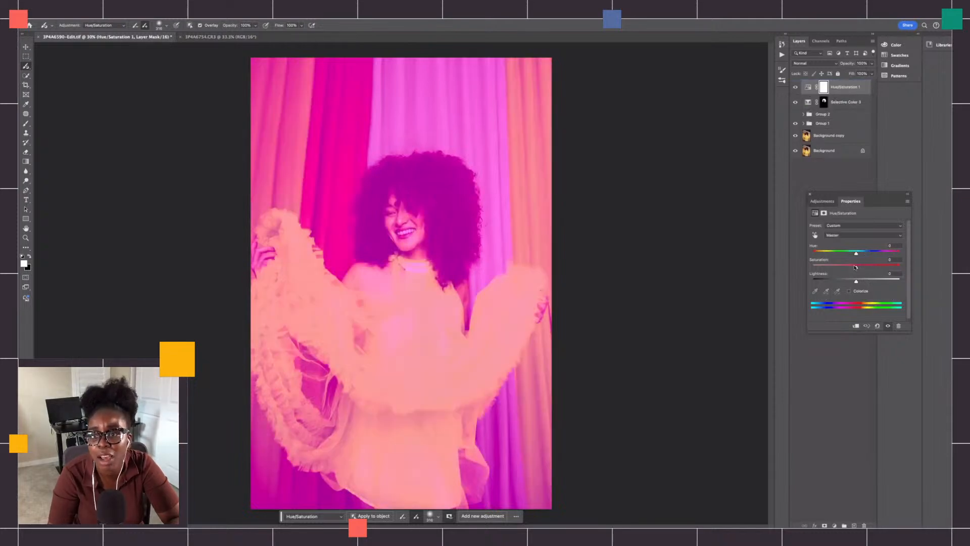
mouse_move(856, 267)
left_mouse_down()
mouse_move(848, 268)
mouse_move(860, 268)
mouse_move(857, 254)
mouse_move(838, 255)
mouse_move(871, 254)
mouse_move(845, 255)
mouse_move(863, 255)
left_mouse_up()
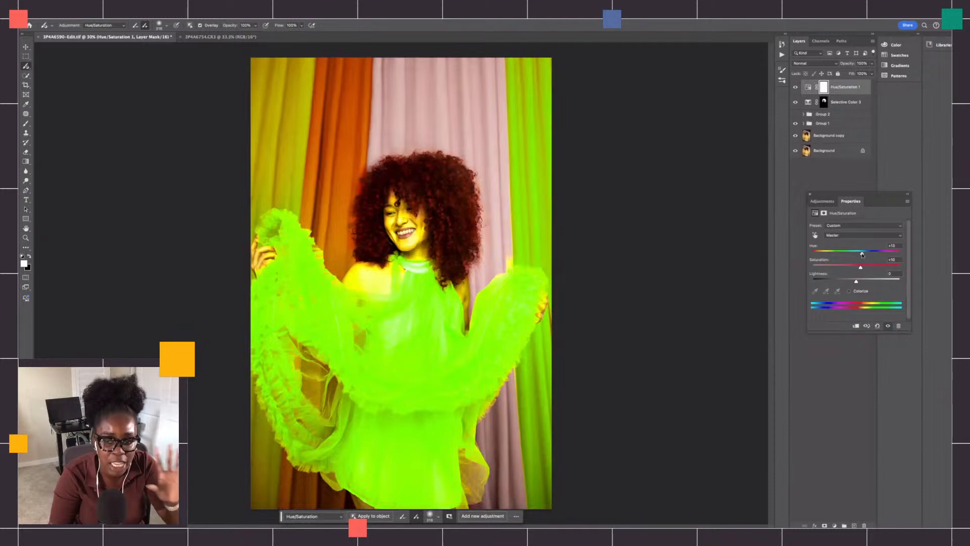
left_click(862, 236)
left_click(851, 236)
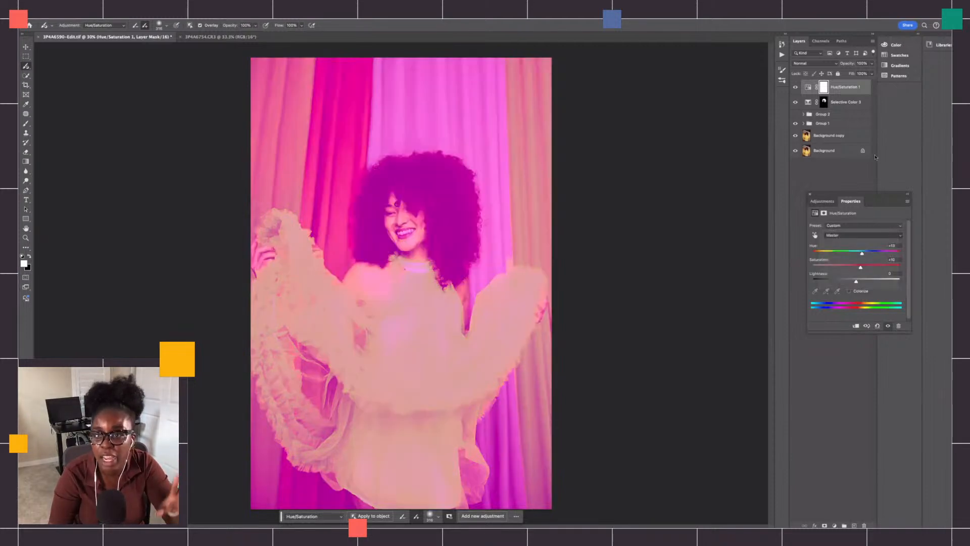
- Delete the Hue/Saturation adjustment layer and select the Background copy layer
left_click(857, 89)
key("Delete")
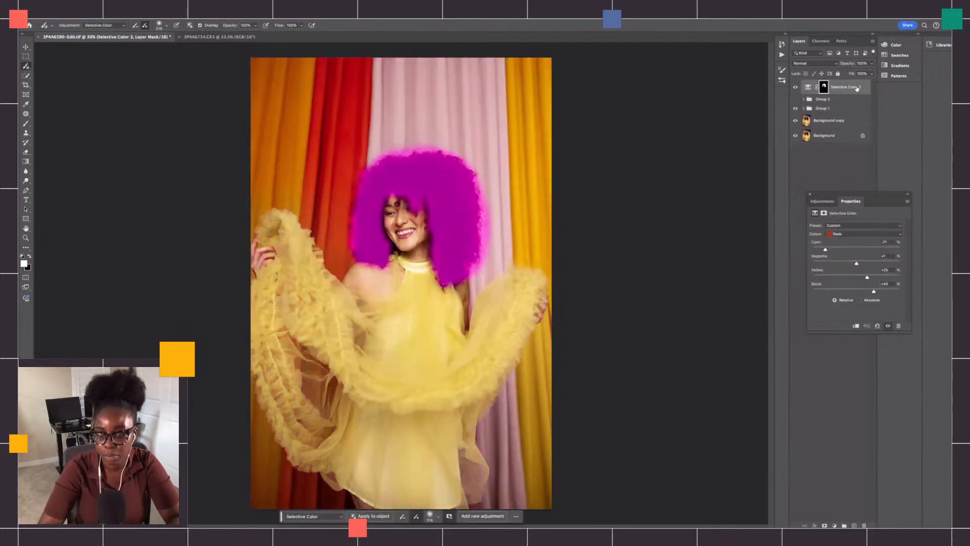
left_click(808, 120)
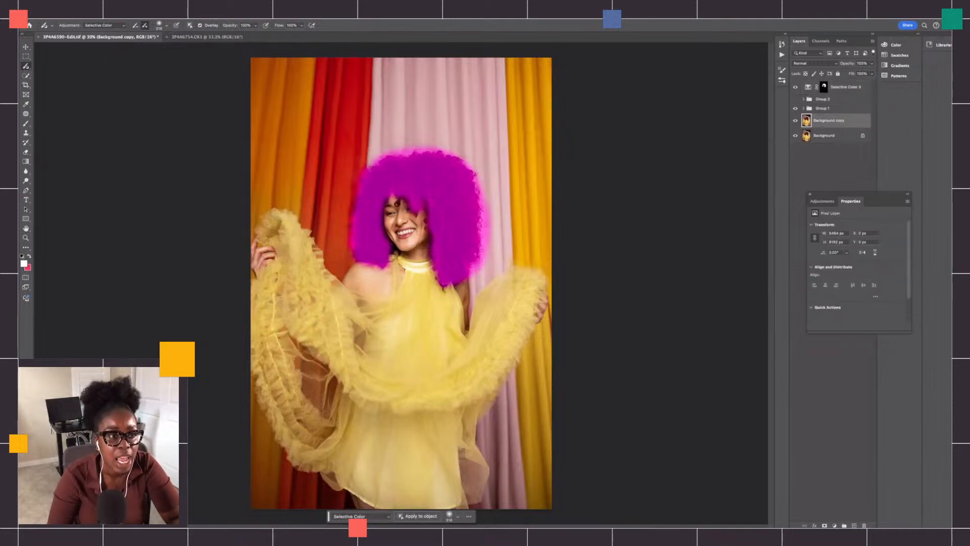
- Paint a Hue/Saturation adjustment down the yellow curtain at the image's right edge with the Adjustment Brush
left_click(117, 25)
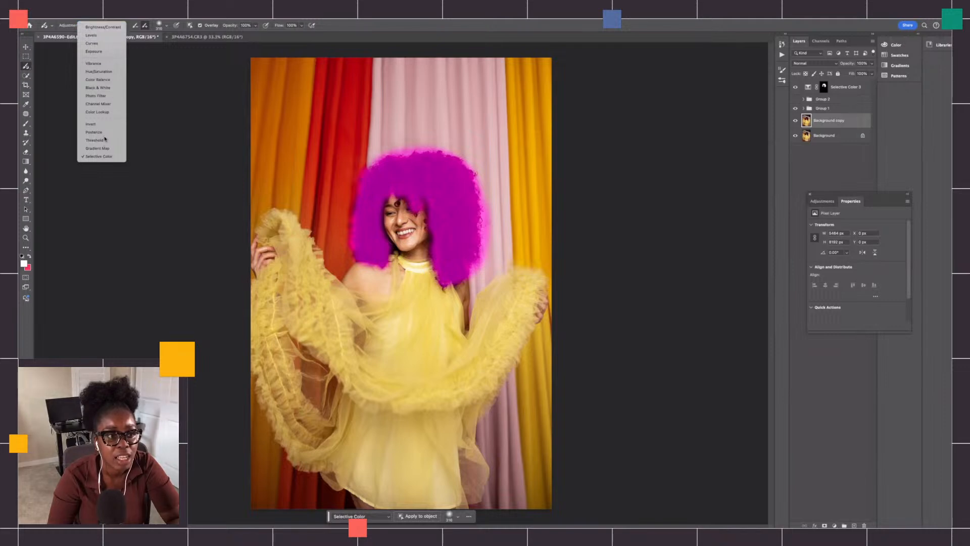
left_click(101, 71)
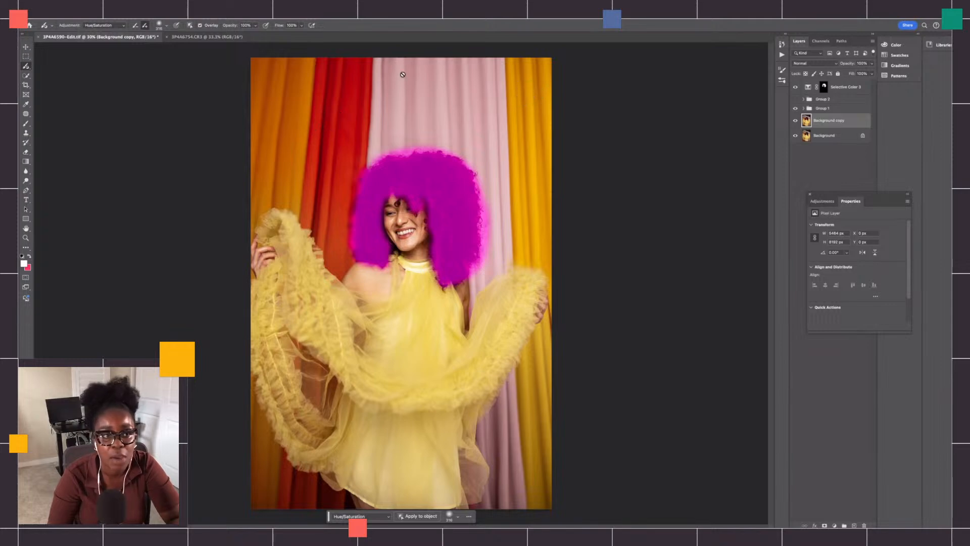
left_click(162, 27)
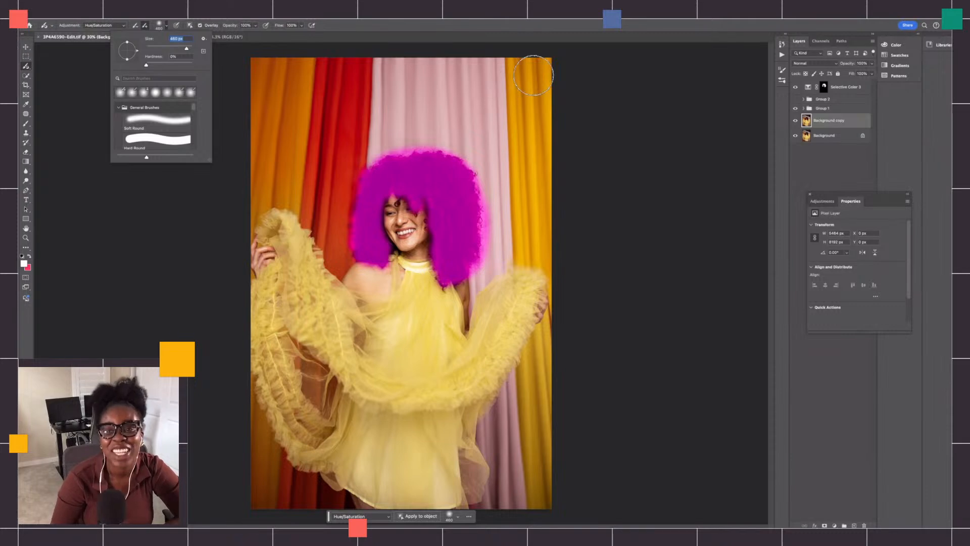
left_click(77, 31)
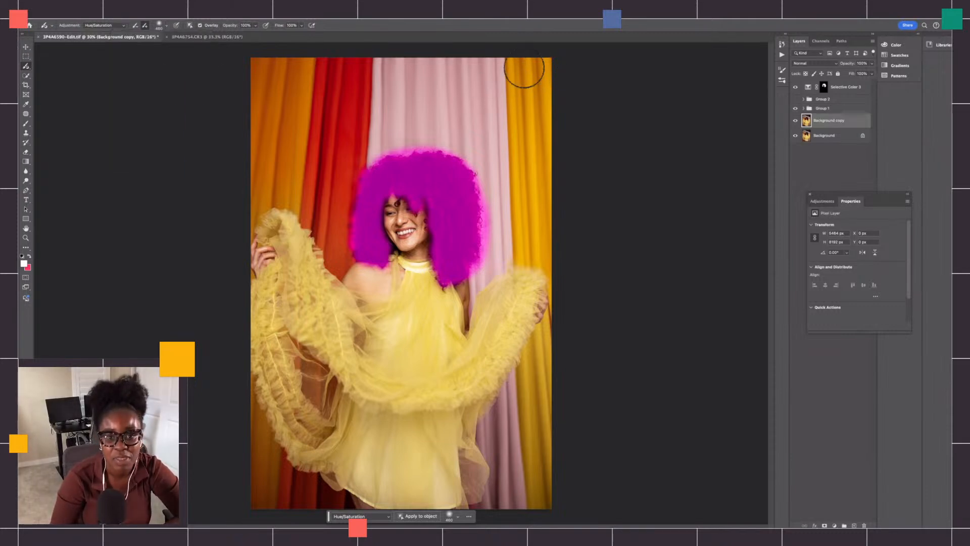
mouse_move(524, 69)
left_mouse_down()
mouse_move(531, 259)
mouse_move(545, 222)
mouse_move(544, 68)
mouse_move(559, 114)
mouse_move(550, 185)
mouse_move(545, 62)
mouse_move(516, 62)
mouse_move(527, 257)
mouse_move(550, 230)
mouse_move(552, 165)
mouse_move(566, 290)
mouse_move(550, 245)
mouse_move(542, 256)
mouse_move(511, 248)
mouse_move(519, 181)
mouse_move(565, 291)
mouse_move(551, 88)
mouse_move(568, 143)
mouse_move(564, 353)
mouse_move(535, 400)
mouse_move(551, 326)
mouse_move(529, 398)
mouse_move(530, 350)
mouse_move(554, 343)
mouse_move(543, 500)
mouse_move(529, 418)
mouse_move(554, 456)
mouse_move(541, 484)
mouse_move(533, 417)
mouse_move(549, 482)
mouse_move(551, 460)
mouse_move(540, 480)
mouse_move(542, 445)
mouse_move(545, 511)
left_mouse_up()
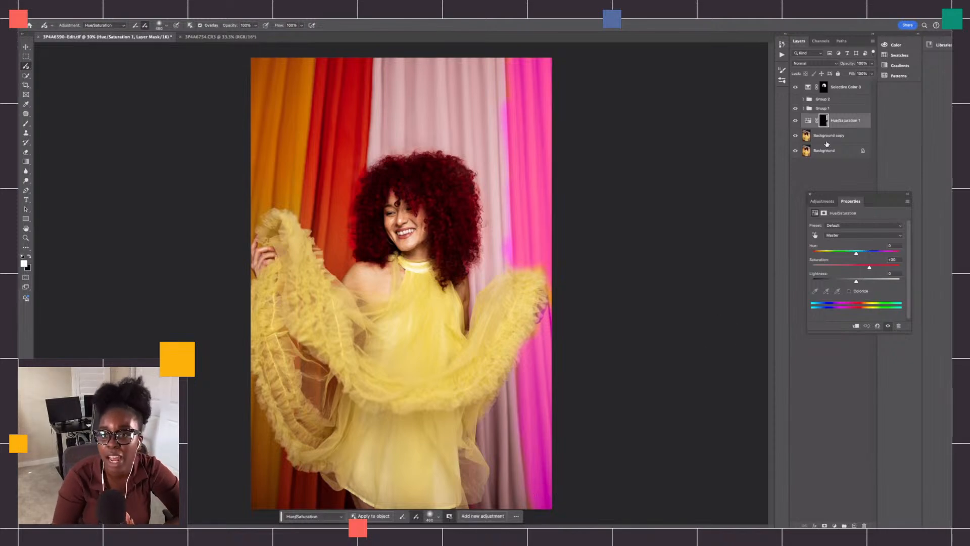
- Move the painted Hue/Saturation layer above the Selective Color layer and set its Hue to +7
left_click_drag(849, 128, 850, 87)
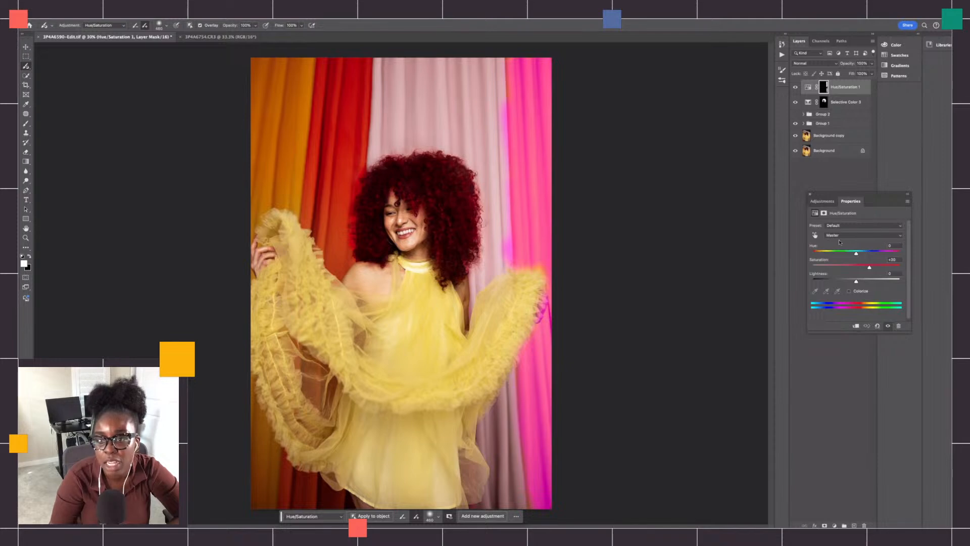
mouse_move(851, 256)
left_mouse_down()
mouse_move(869, 255)
mouse_move(849, 257)
mouse_move(878, 268)
mouse_move(835, 256)
mouse_move(859, 255)
left_mouse_up()
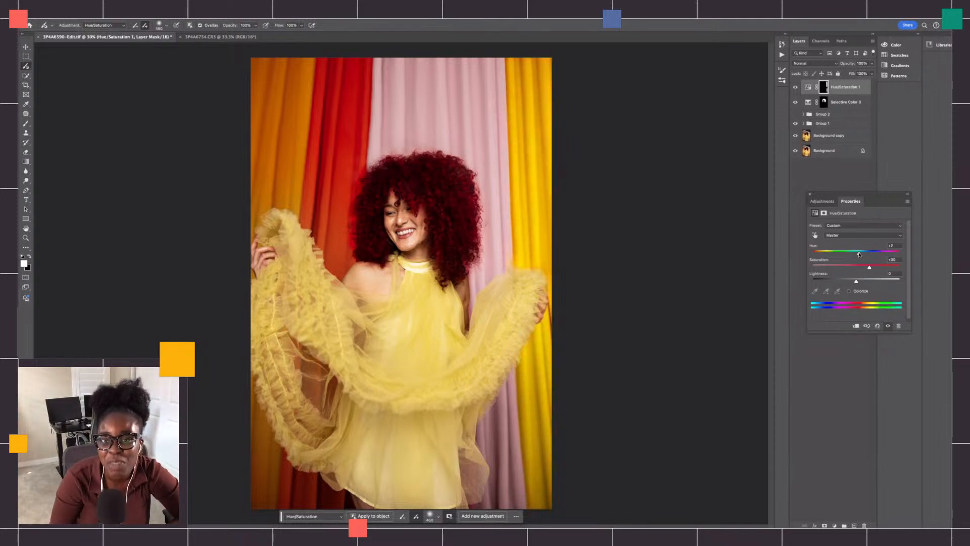
- Turn off the brush overlay and compare the image with the Hue/Saturation layer hidden and shown
left_click(795, 113)
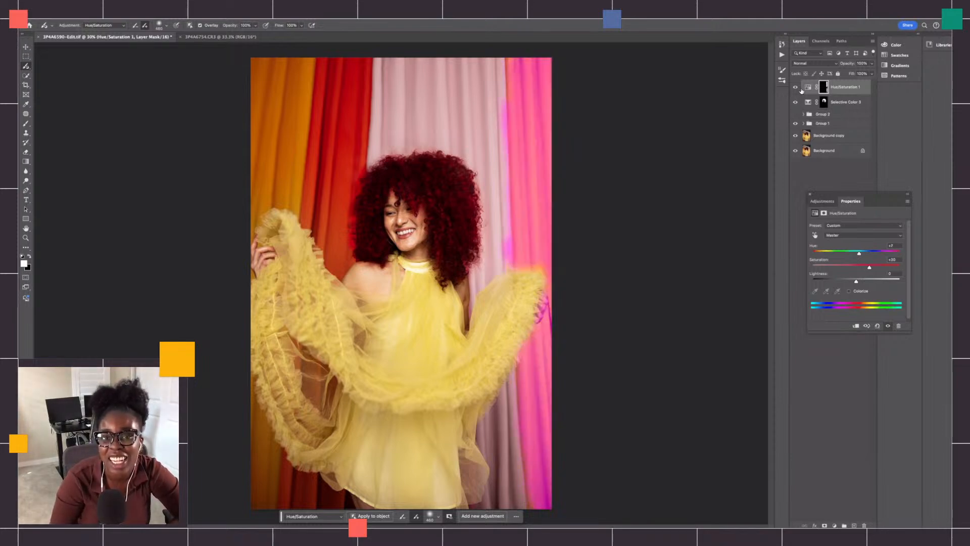
left_click(802, 89)
left_click(796, 87)
left_click(796, 87)
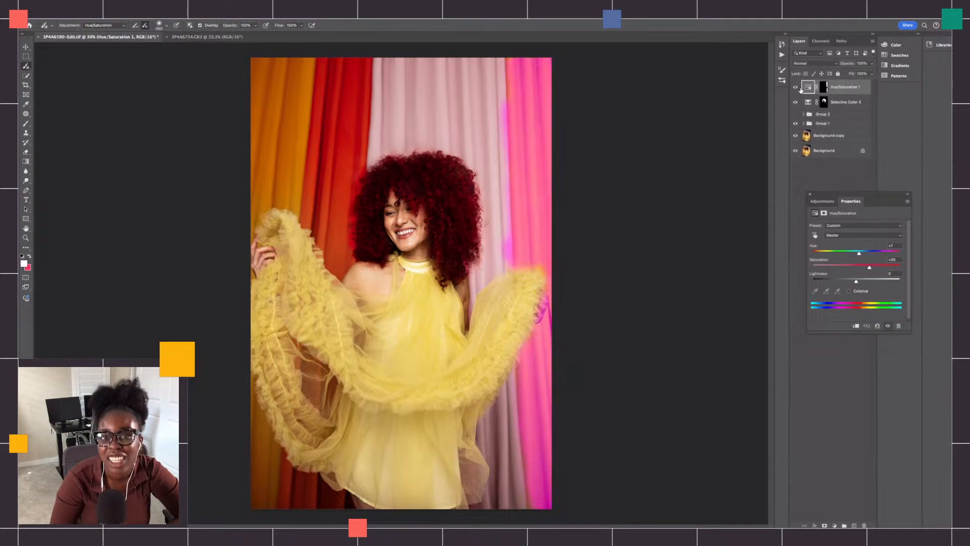
left_click(795, 87)
left_click(795, 87)
left_click(200, 26)
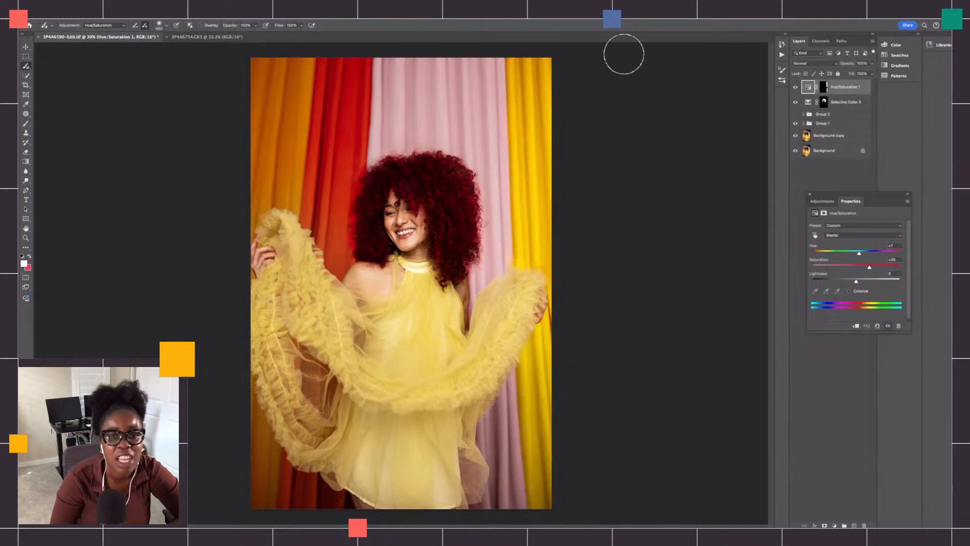
left_click(796, 88)
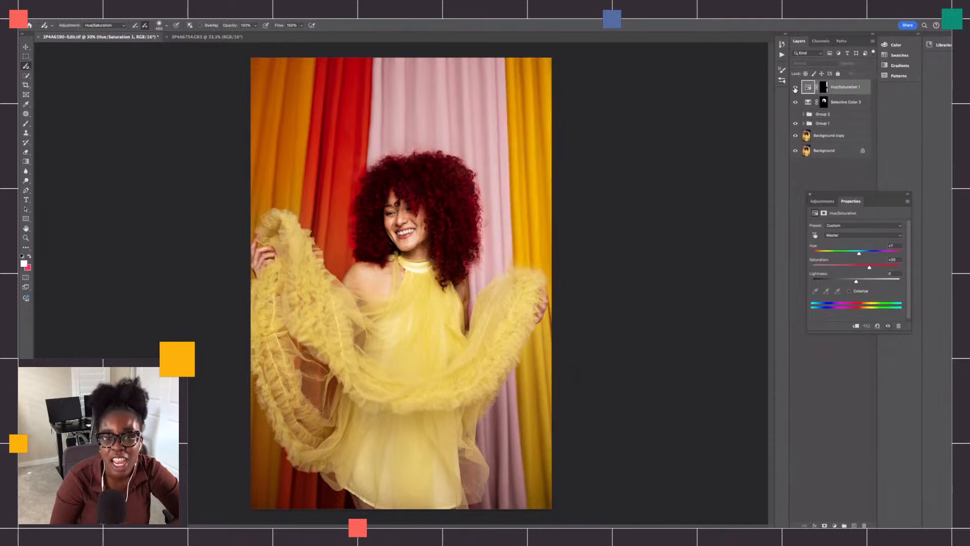
left_click(796, 88)
left_click(796, 88)
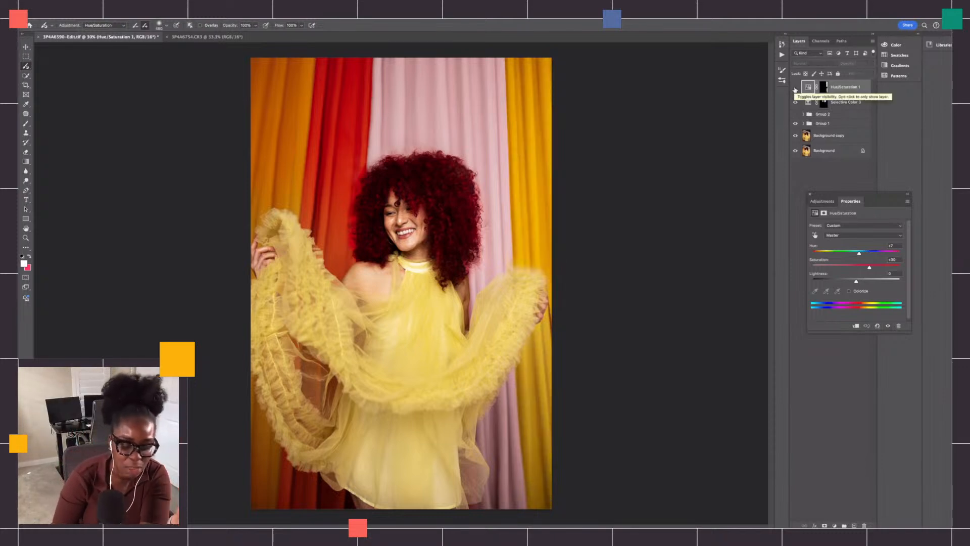
left_click(795, 89)
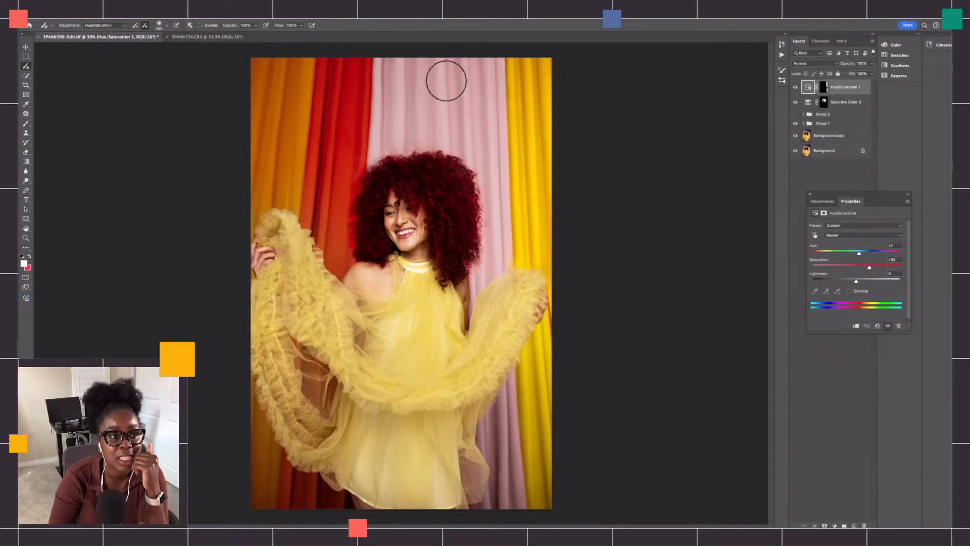
left_click(122, 28)
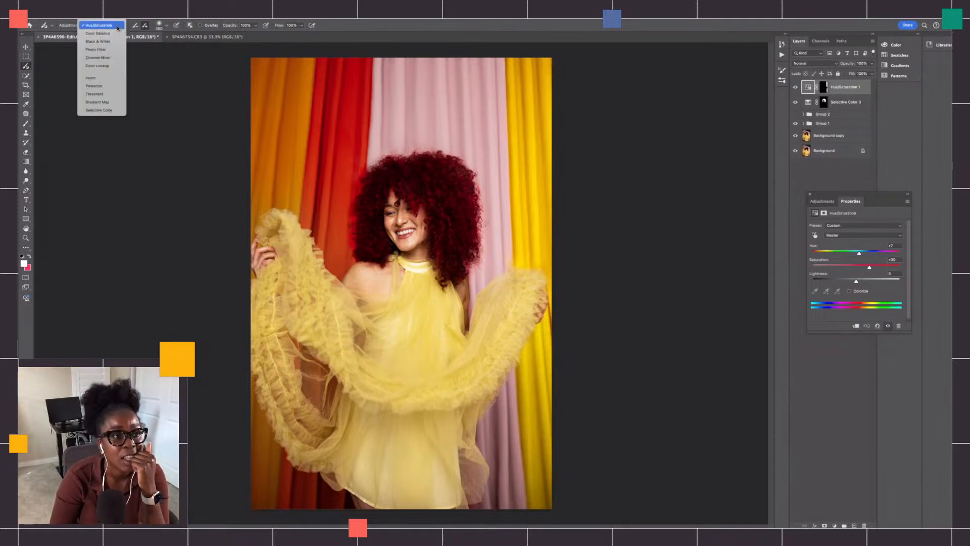
left_click(120, 27)
left_click(112, 28)
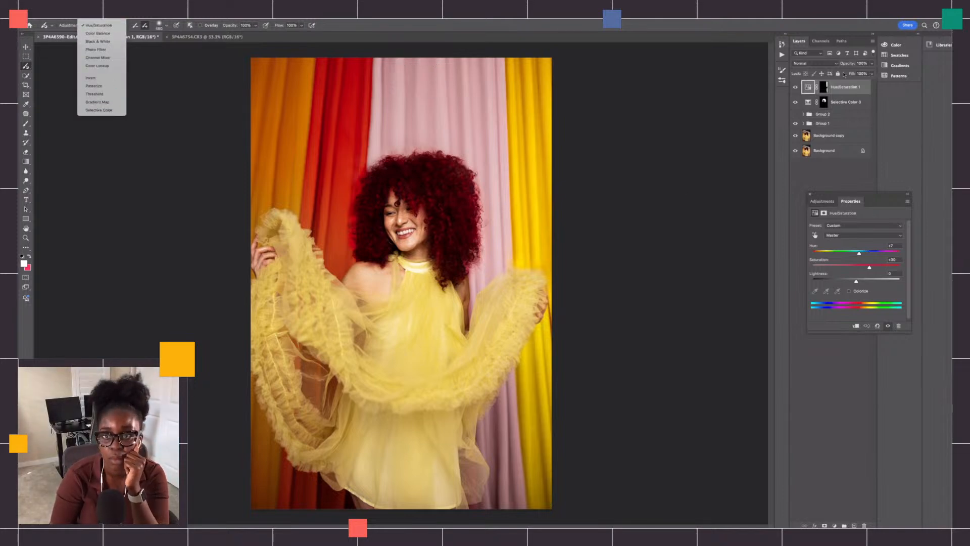
left_click(843, 89)
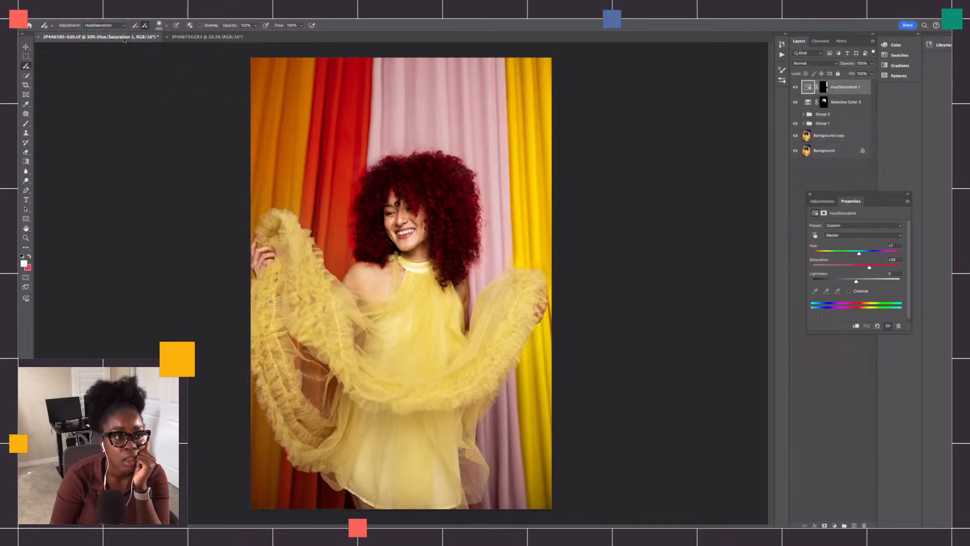
left_click(109, 25)
left_click(107, 27)
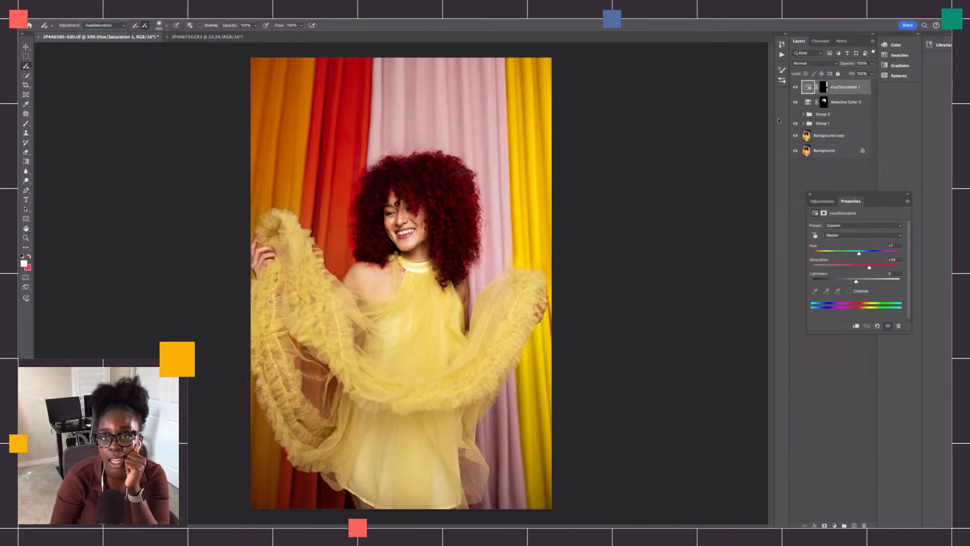
- From the Background copy layer, paint a second Hue/Saturation adjustment on the pink curtain, and move its layer to the top of the stack
left_click(833, 136)
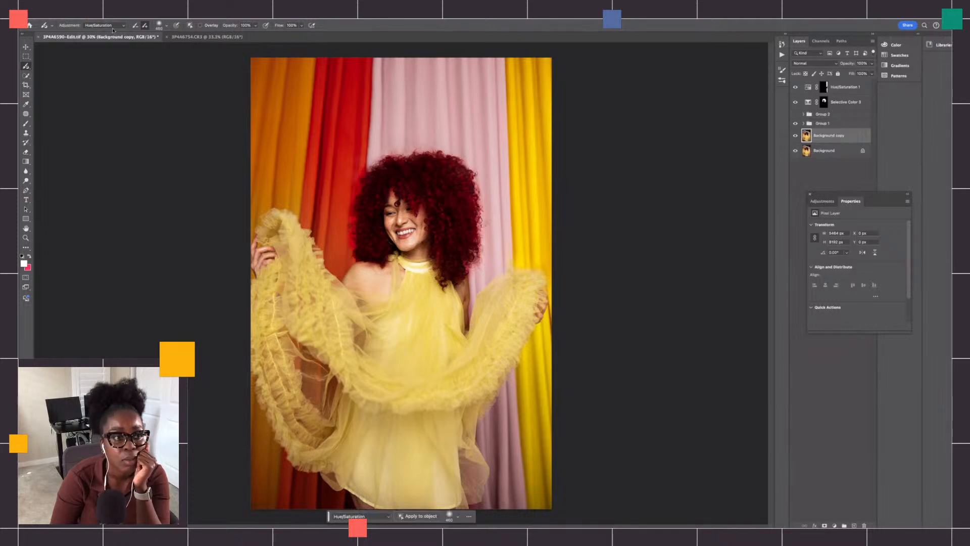
left_click(114, 29)
left_click(108, 28)
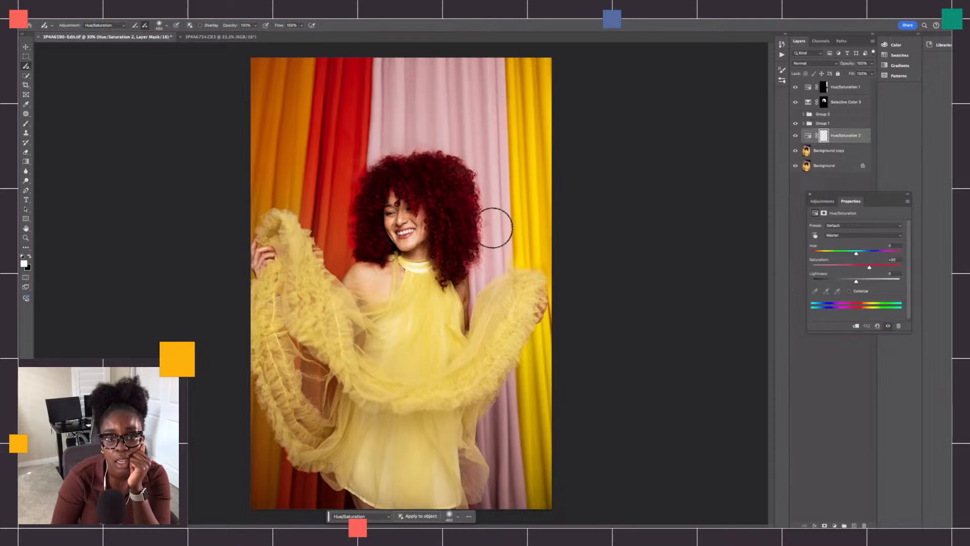
left_click_drag(490, 252, 500, 232)
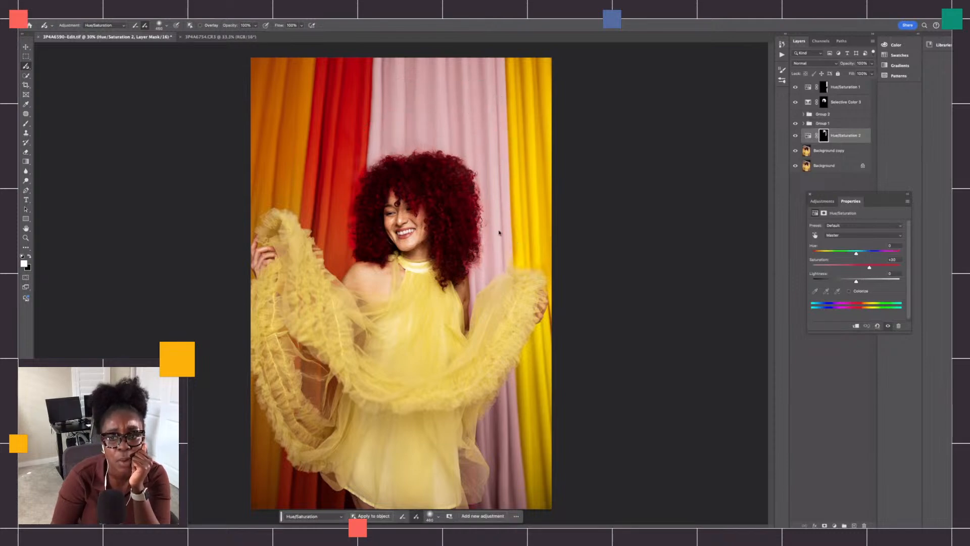
left_click_drag(842, 145, 811, 76)
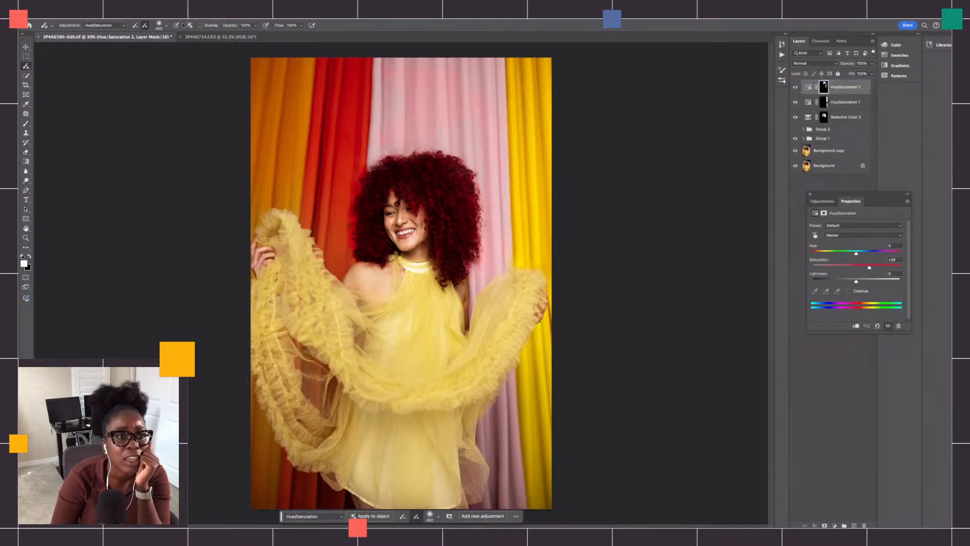
- Turn on the brush overlay and extend the new Hue/Saturation mask over the rest of the pink curtain, including the part below the sleeve
left_click(200, 25)
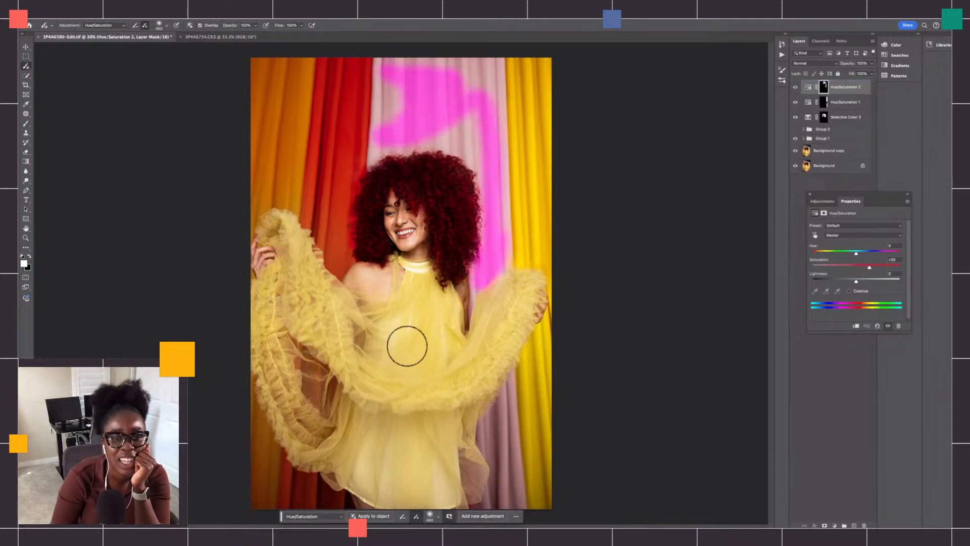
left_click(475, 143)
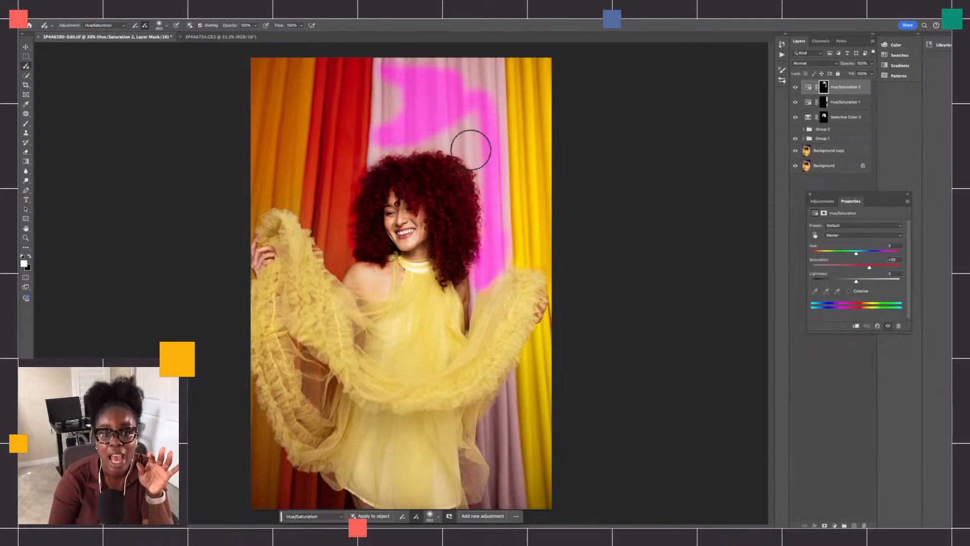
mouse_move(470, 147)
left_mouse_down()
mouse_move(433, 99)
mouse_move(439, 133)
left_mouse_up()
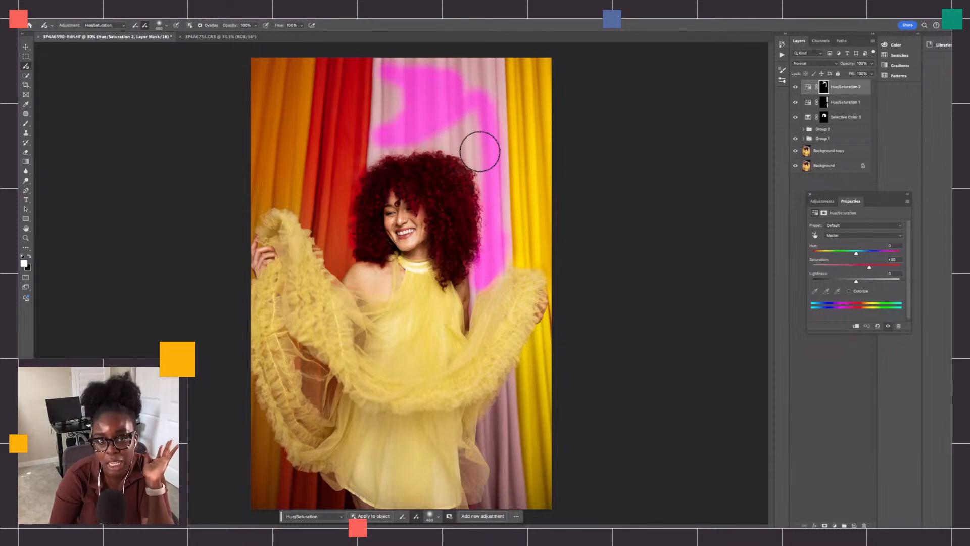
mouse_move(472, 127)
left_mouse_down()
mouse_move(480, 87)
mouse_move(493, 109)
mouse_move(482, 64)
mouse_move(394, 72)
mouse_move(390, 100)
mouse_move(380, 66)
mouse_move(388, 85)
mouse_move(393, 57)
mouse_move(488, 55)
mouse_move(496, 140)
mouse_move(479, 70)
mouse_move(471, 136)
mouse_move(450, 107)
mouse_move(450, 147)
mouse_move(438, 136)
mouse_move(399, 139)
mouse_move(390, 119)
mouse_move(380, 132)
mouse_move(405, 90)
mouse_move(384, 50)
mouse_move(398, 106)
mouse_move(376, 156)
mouse_move(399, 142)
mouse_move(463, 148)
mouse_move(405, 147)
mouse_move(463, 155)
mouse_move(493, 198)
mouse_move(495, 144)
mouse_move(497, 236)
left_mouse_up()
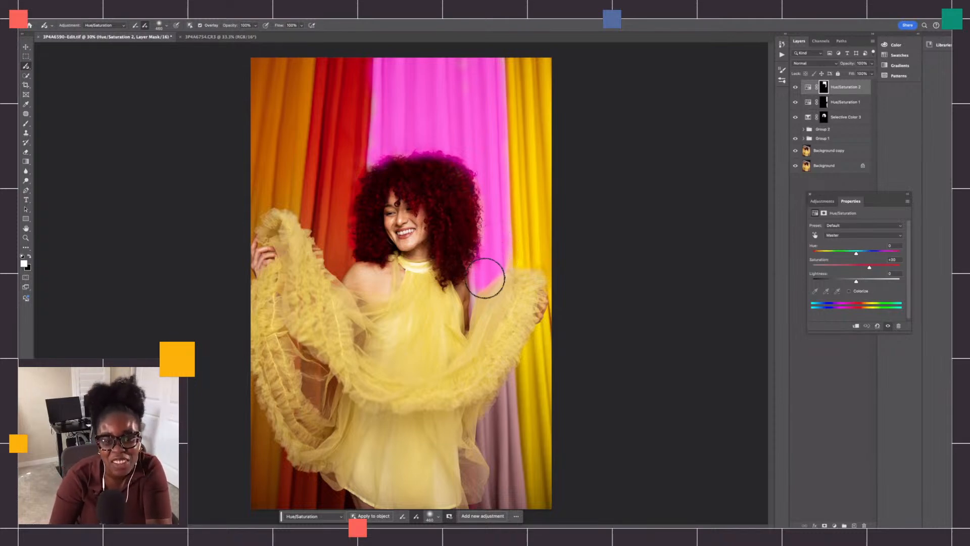
mouse_move(494, 411)
left_mouse_down()
mouse_move(506, 496)
mouse_move(484, 505)
mouse_move(504, 500)
mouse_move(509, 460)
mouse_move(500, 384)
mouse_move(510, 503)
mouse_move(502, 424)
mouse_move(490, 444)
mouse_move(512, 387)
mouse_move(500, 513)
left_mouse_up()
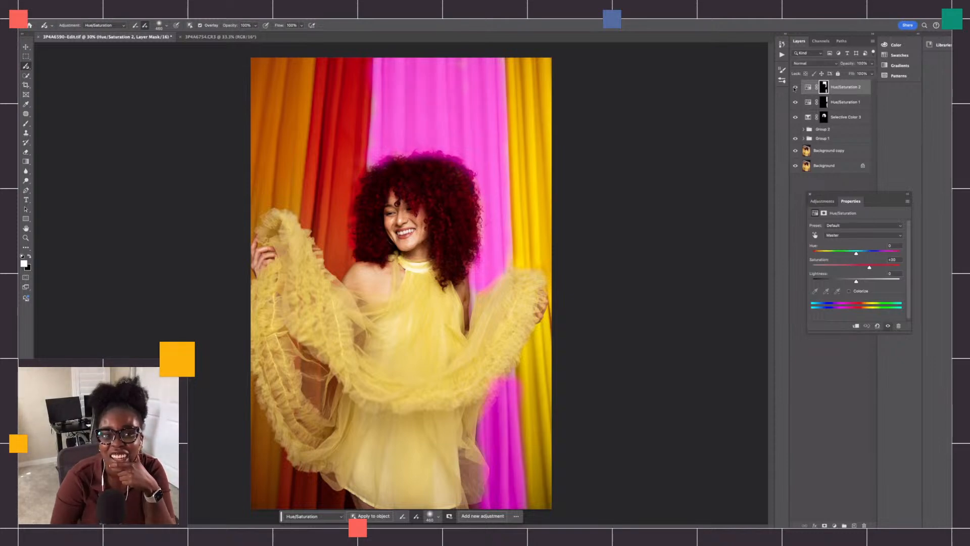
- Compare the curtains by hiding and showing the painted Hue/Saturation layers
left_click(797, 129)
left_click(795, 87)
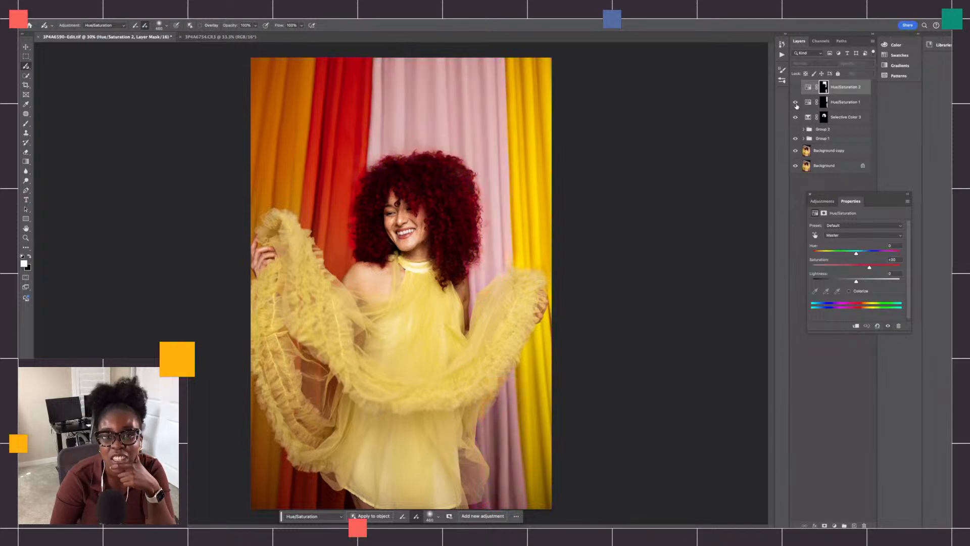
left_click(796, 103)
left_click(796, 88)
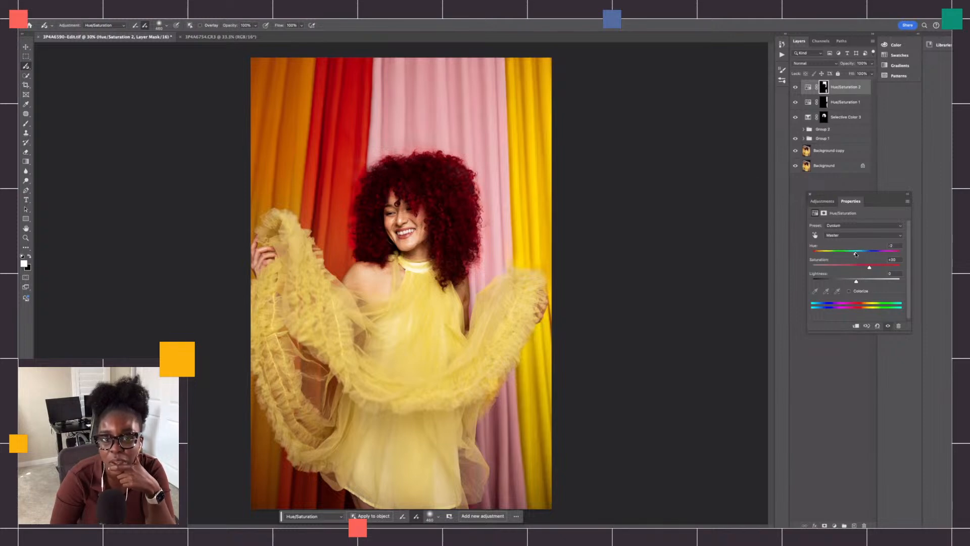
- Shift the pink curtain's Hue/Saturation slightly to negative hue, set saturation +16 and lightness +10, and compare with the layer hidden
mouse_move(856, 255)
left_mouse_down()
mouse_move(866, 255)
mouse_move(856, 254)
left_mouse_up()
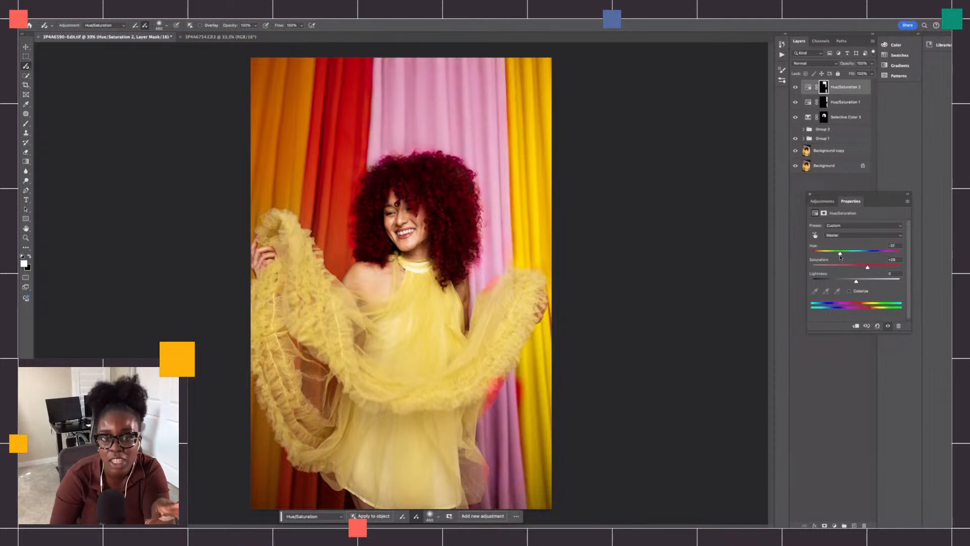
left_click_drag(854, 253, 857, 256)
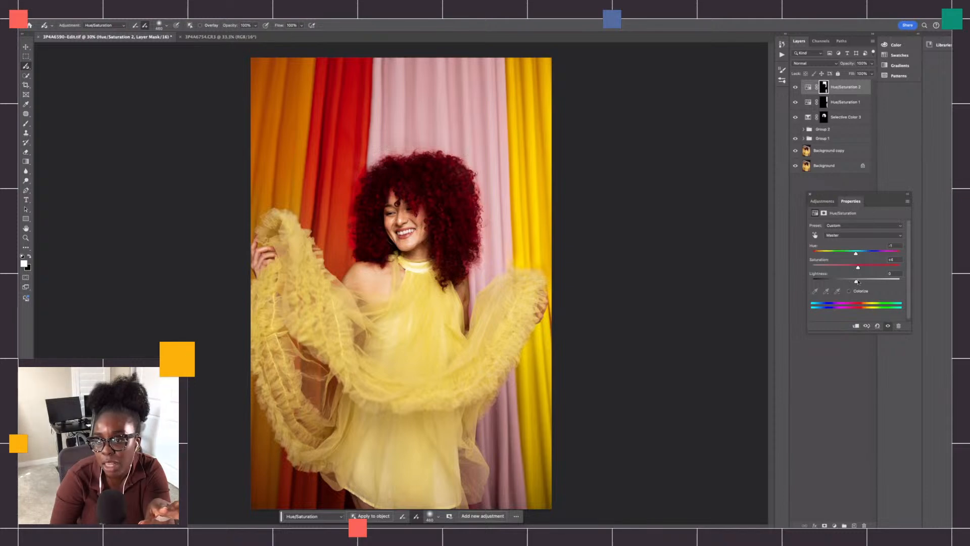
left_click_drag(856, 282, 861, 283)
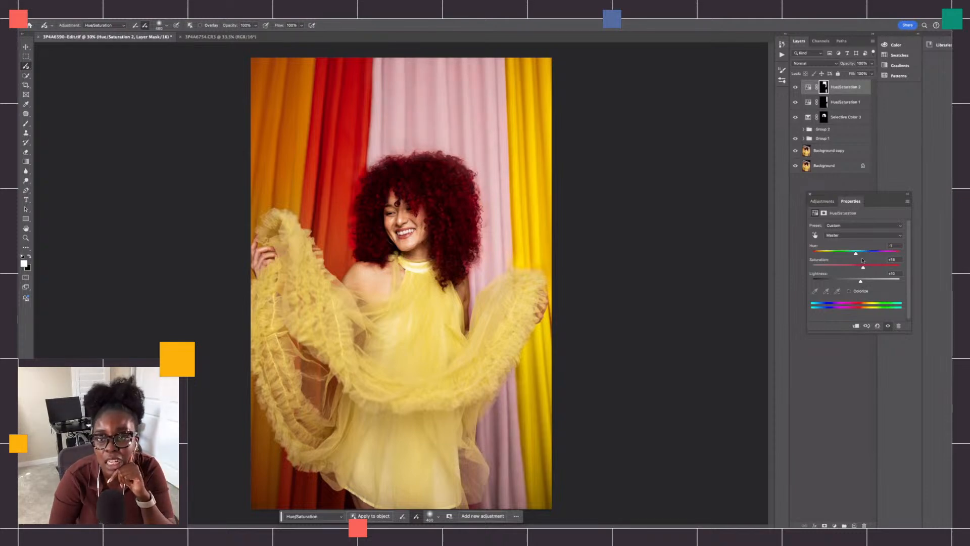
left_click_drag(856, 255, 852, 257)
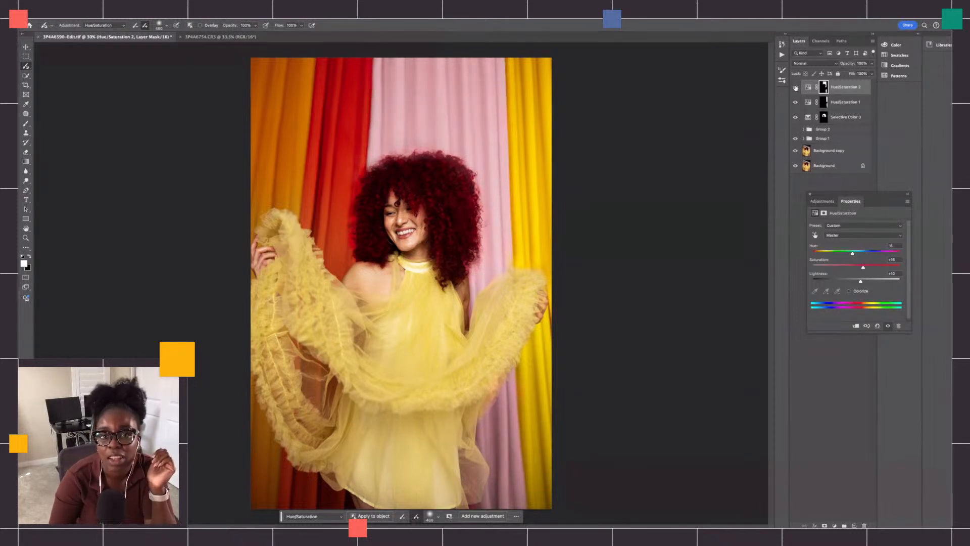
left_click(796, 88)
left_click(796, 88)
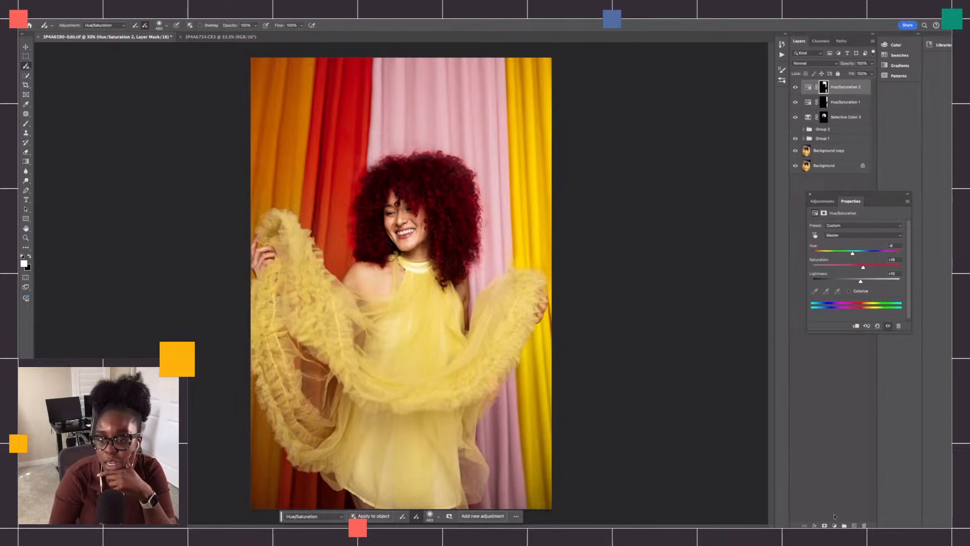
- From the Background copy layer, paint a new Selective Color adjustment down the red curtain
left_click(834, 151)
left_click(119, 26)
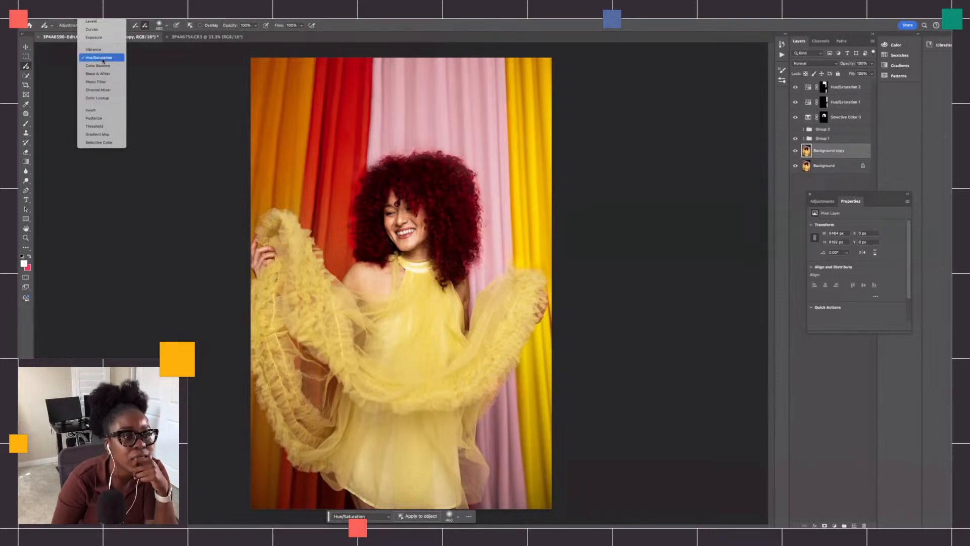
left_click(107, 143)
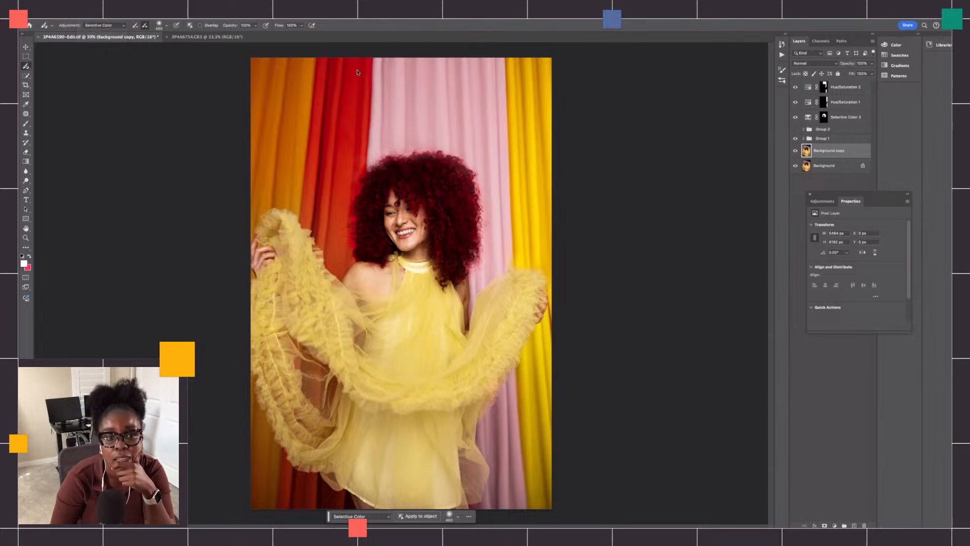
left_click(331, 96)
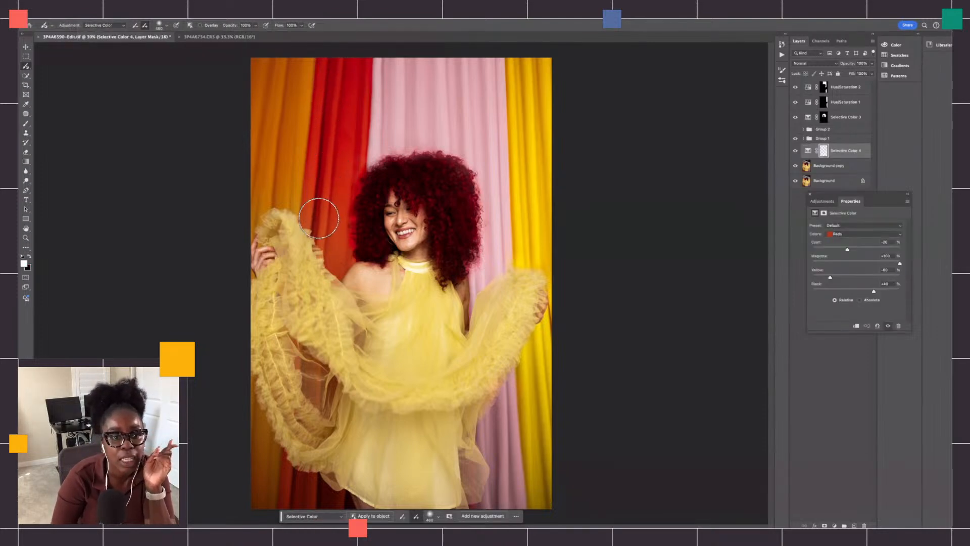
mouse_move(350, 135)
left_mouse_down()
mouse_move(353, 69)
mouse_move(330, 192)
mouse_move(331, 73)
left_mouse_up()
- With the brush overlay on, extend the mask over the rest of the red curtain, including below the dress, and move its layer to the top
left_click(207, 24)
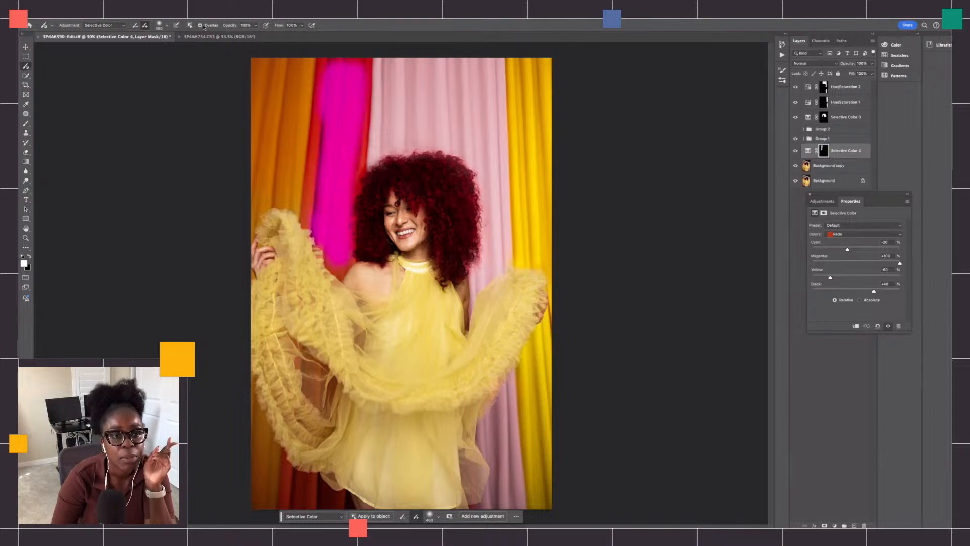
left_click_drag(314, 109, 314, 207)
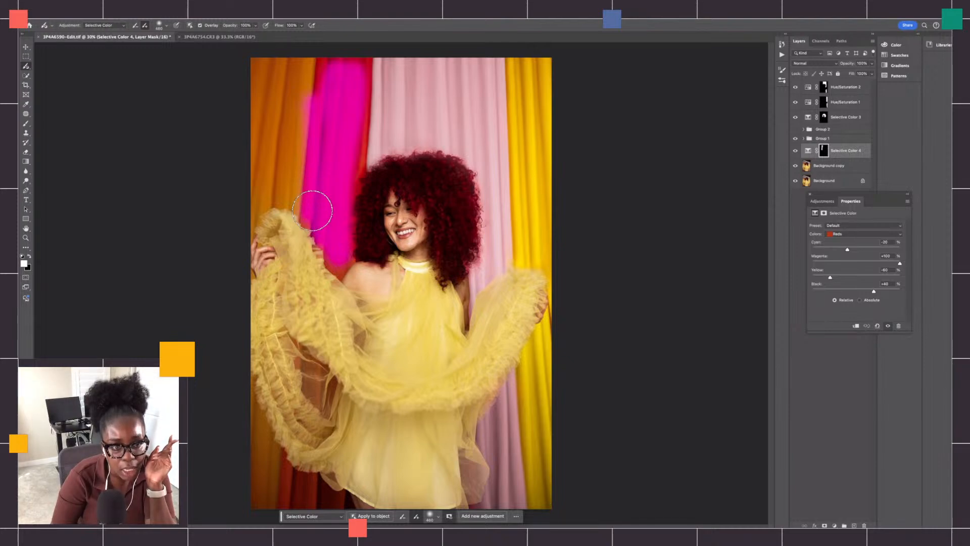
left_click_drag(358, 84, 336, 253)
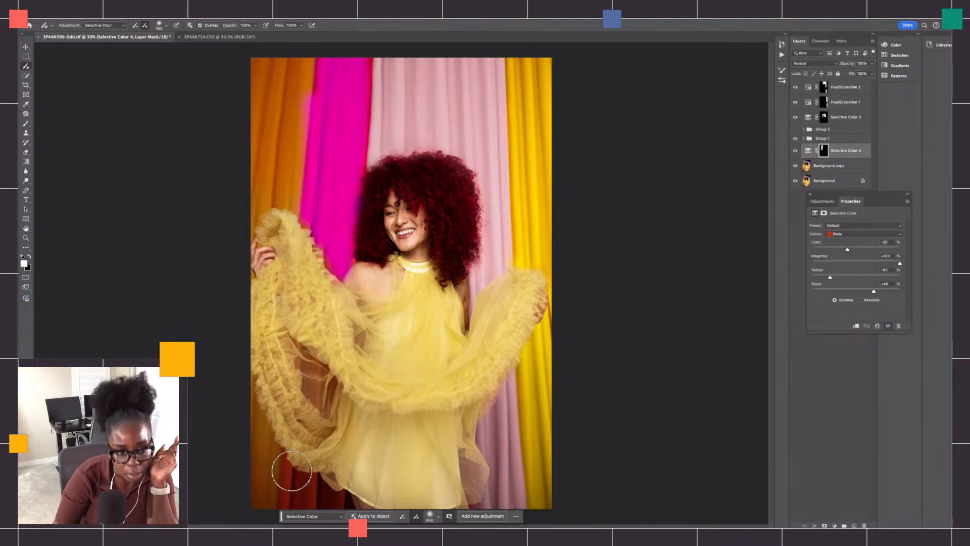
mouse_move(286, 465)
left_mouse_down()
mouse_move(289, 501)
mouse_move(332, 505)
mouse_move(296, 485)
mouse_move(323, 495)
mouse_move(303, 461)
left_mouse_up()
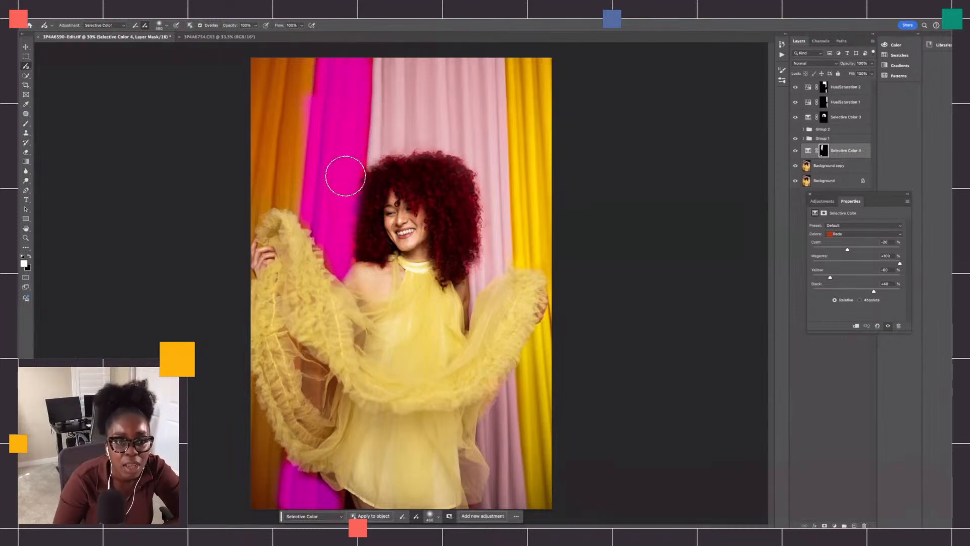
left_click_drag(819, 150, 843, 85)
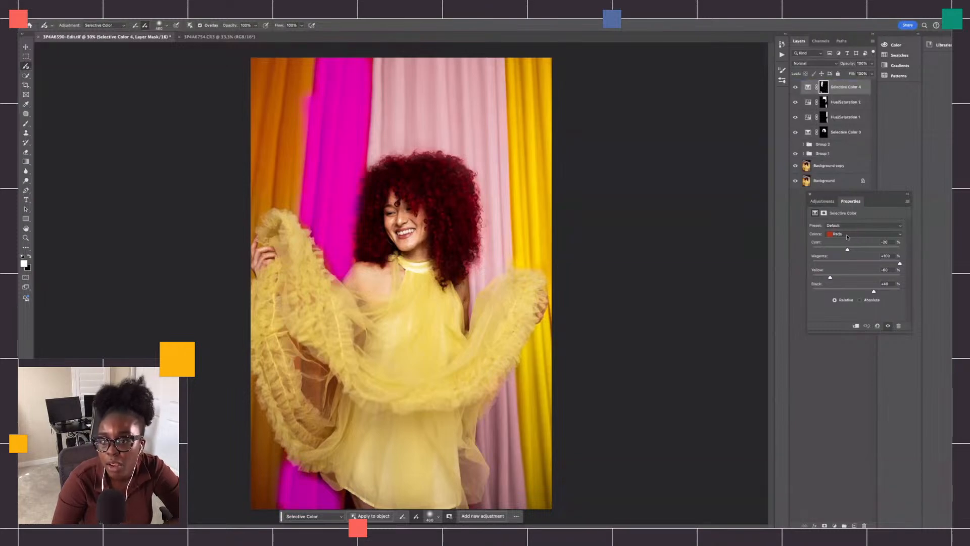
- Turn off the brush overlay and set the red curtain's Selective Color Reds to cyan +29 and yellow -1
left_click(847, 236)
left_click(847, 235)
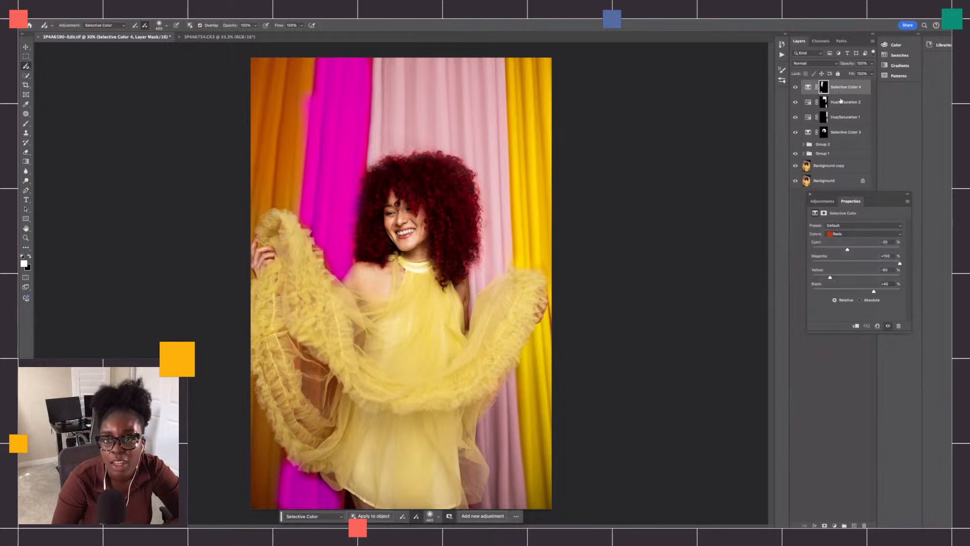
left_click(202, 26)
left_click_drag(848, 248, 873, 292)
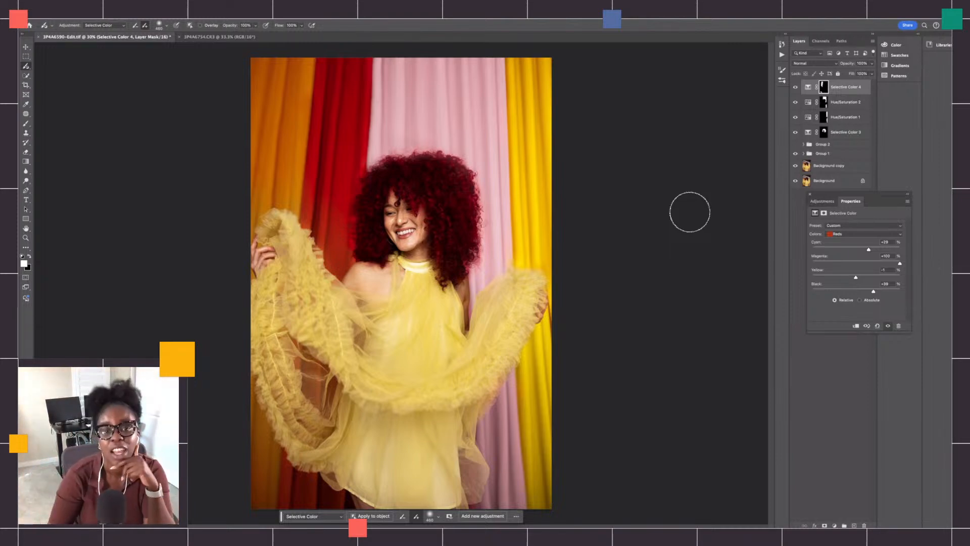
- Compare the red curtain with its Selective Color layer hidden and shown
left_click(795, 88)
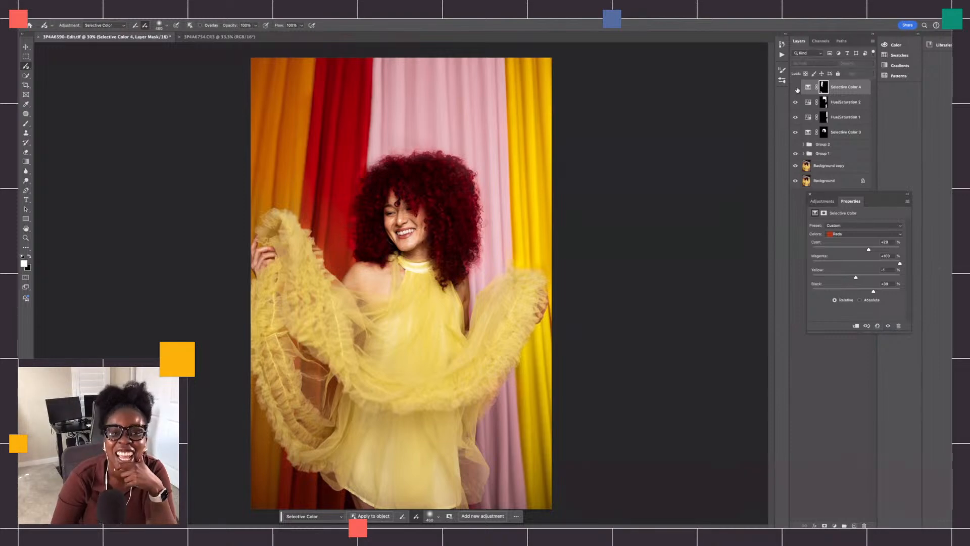
left_click(795, 88)
left_click(796, 88)
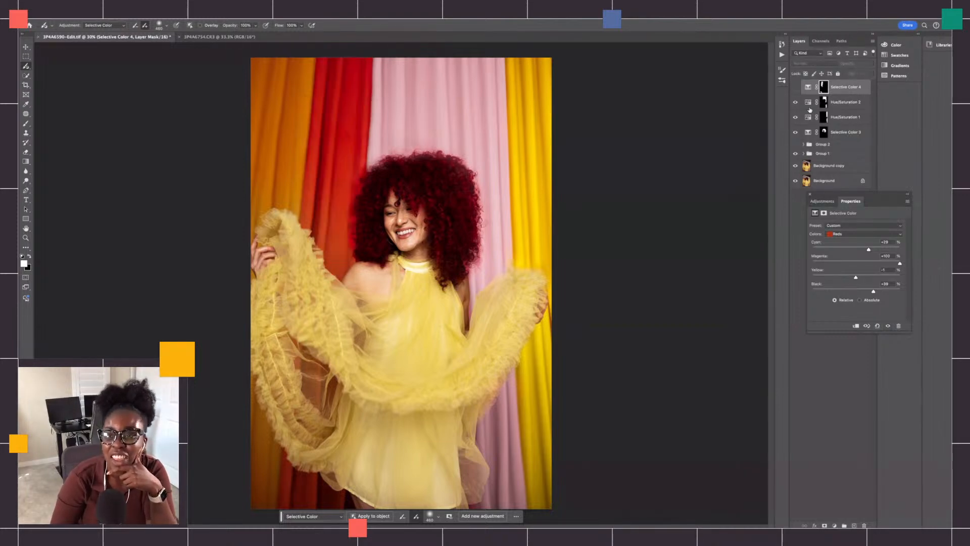
- Lower the cyan in the red curtain's Reds to about +6, show its layer, and reduce the layer opacity to about 59%
left_click_drag(869, 252, 865, 248)
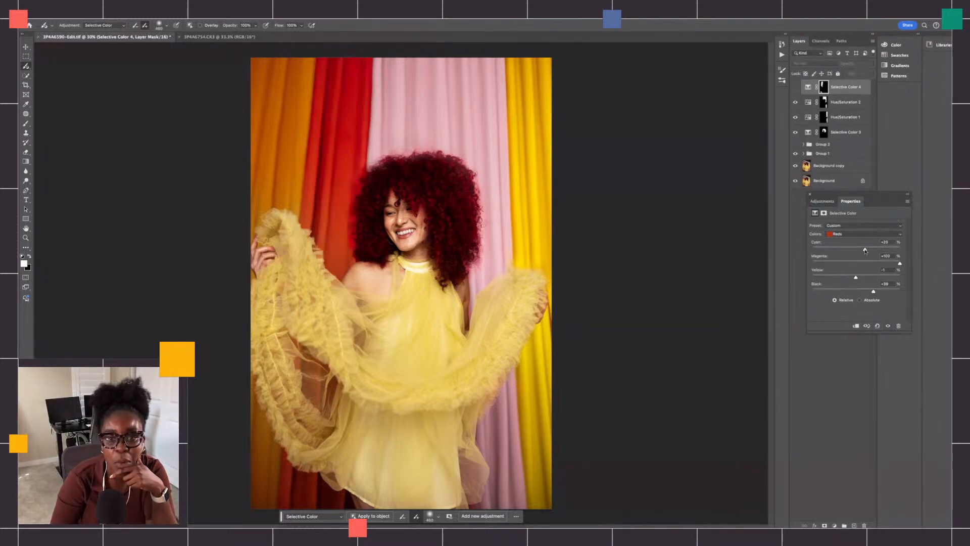
left_click(838, 89)
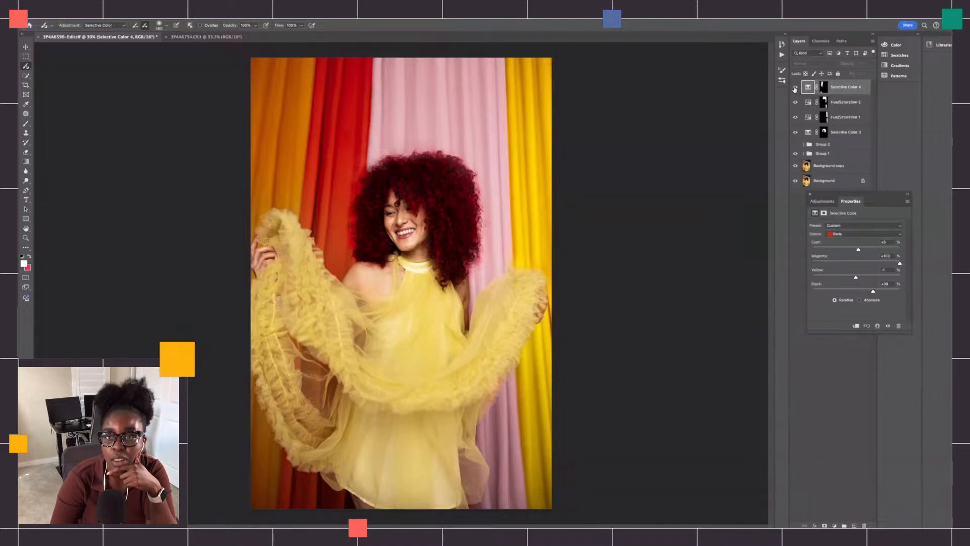
left_click(870, 74)
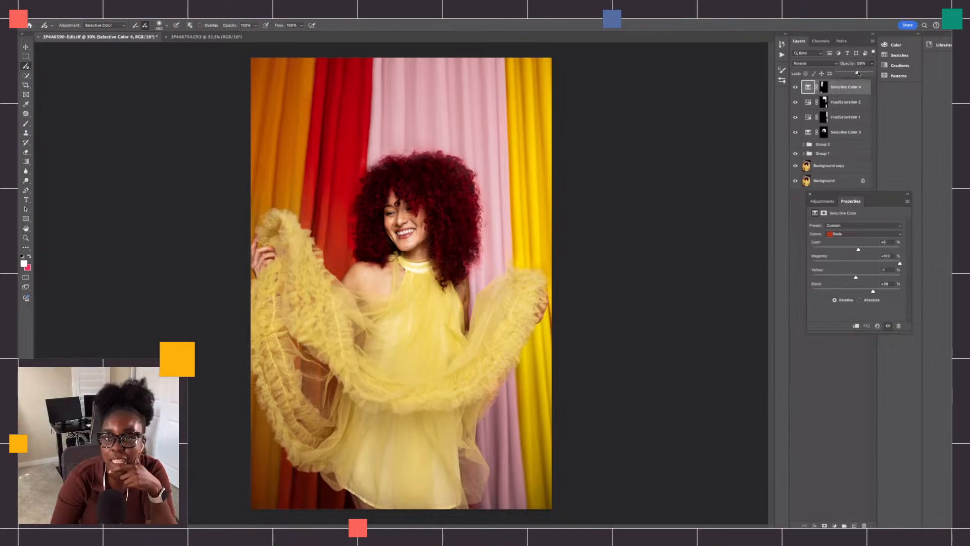
- Reduce the opacity of the pink curtain's Hue/Saturation 2 layer to about 53%
left_click(856, 103)
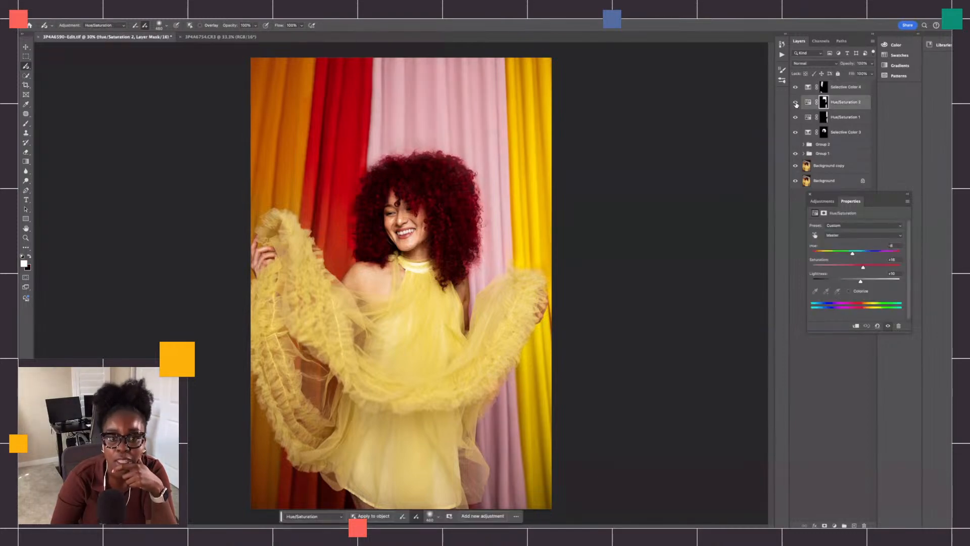
left_click(872, 63)
left_click_drag(873, 73, 856, 74)
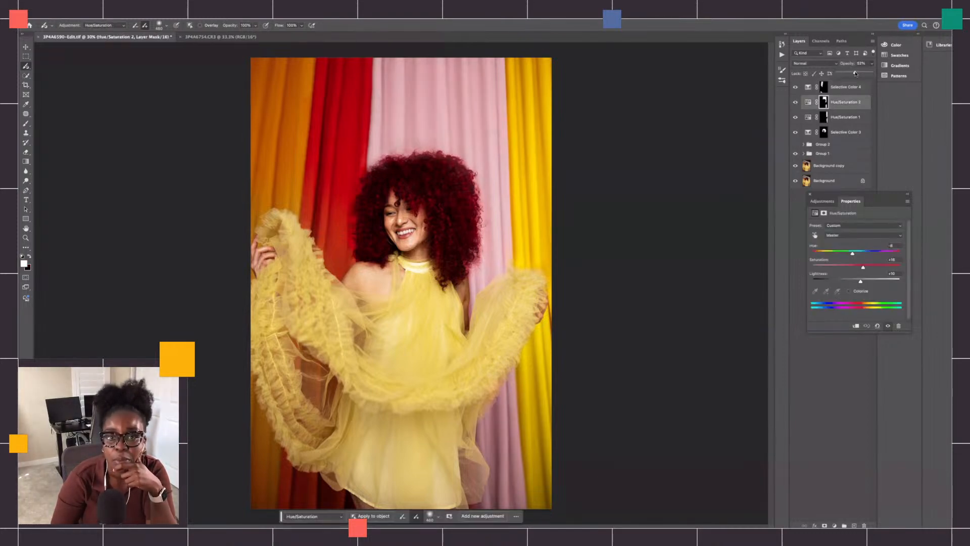
- Compare the yellow curtain with the Hue/Saturation 1 layer hidden and shown, and reduce that layer's opacity to roughly half
left_click(859, 117)
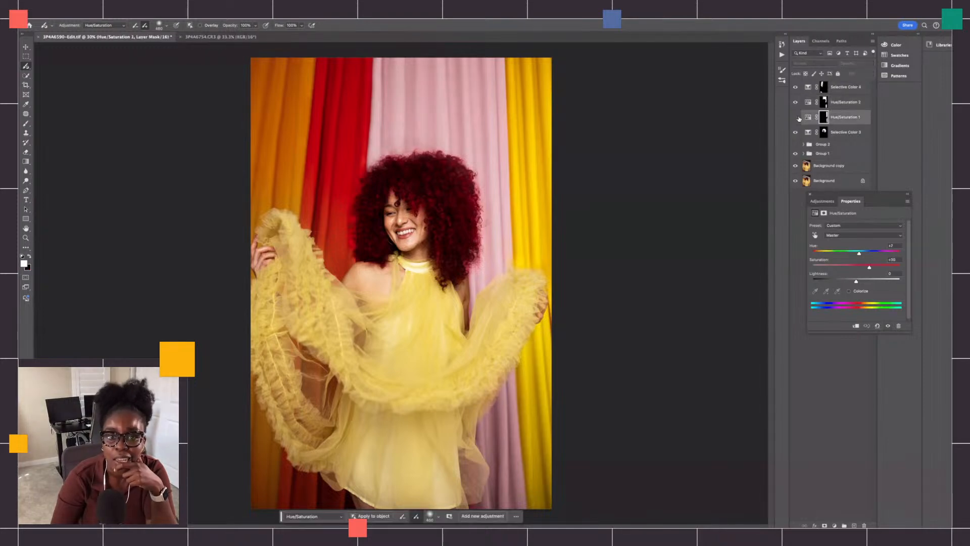
left_click(796, 117)
left_click(796, 117)
left_click(871, 63)
left_click_drag(872, 73, 854, 73)
- Reduce the opacity of the hair's Selective Color 3 layer to about 32%
left_click(824, 133)
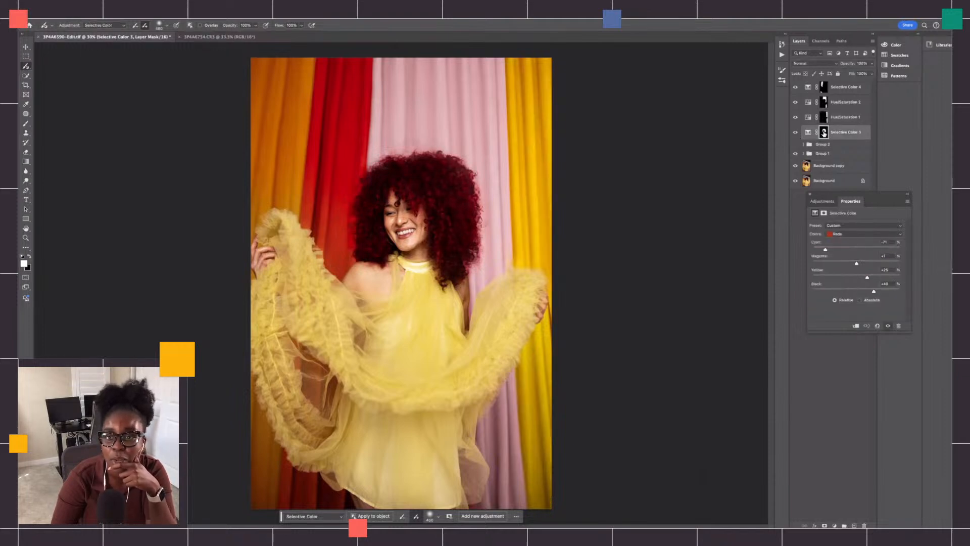
left_click(872, 64)
left_click_drag(873, 73, 851, 74)
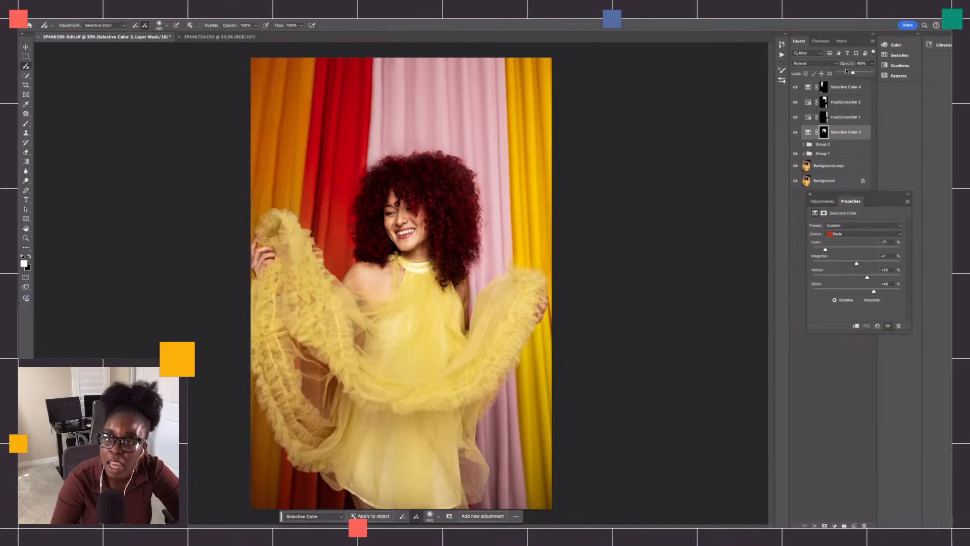
mouse_move(849, 73)
left_mouse_down()
mouse_move(861, 70)
mouse_move(841, 74)
mouse_move(859, 73)
mouse_move(849, 76)
left_mouse_up()
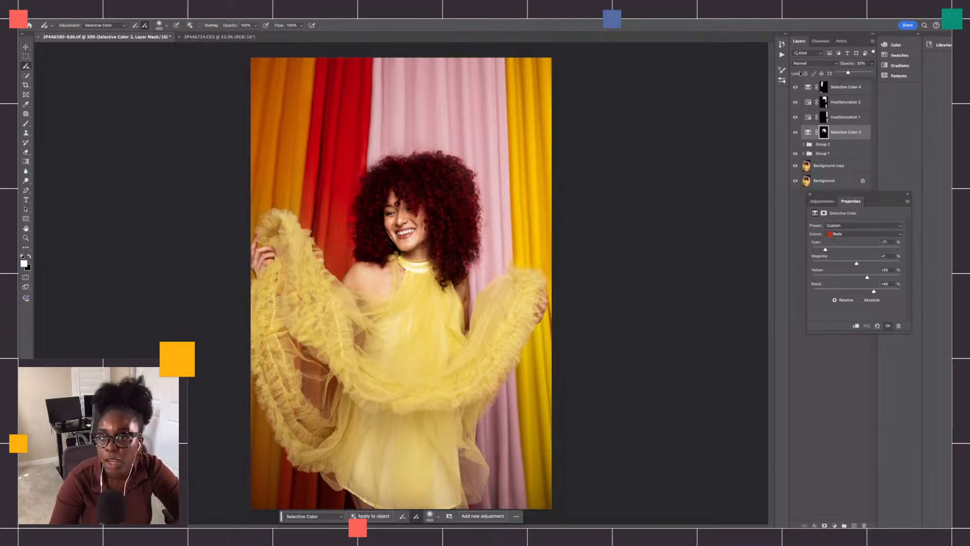
- From the Background copy layer, paint a Brightness/Contrast adjustment over the model's face
left_click(850, 165)
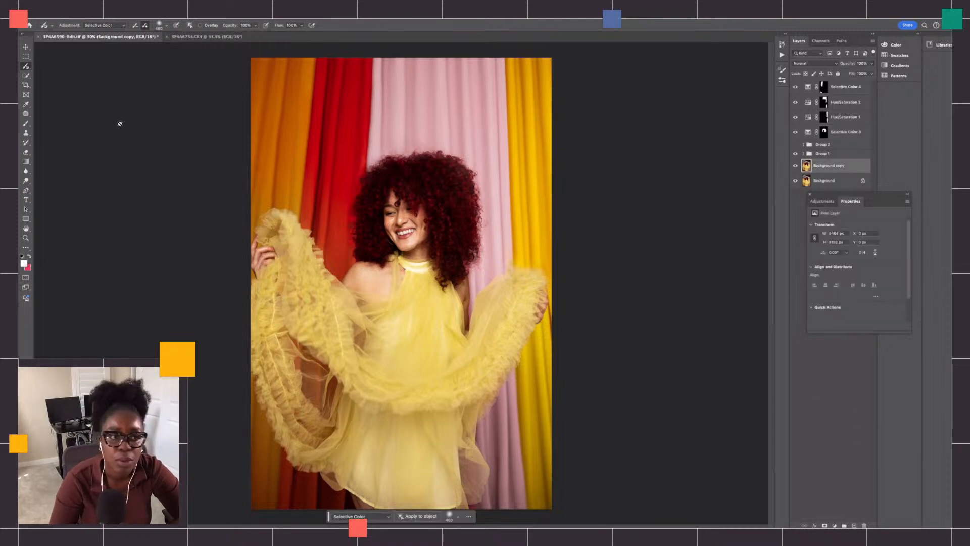
left_click(105, 25)
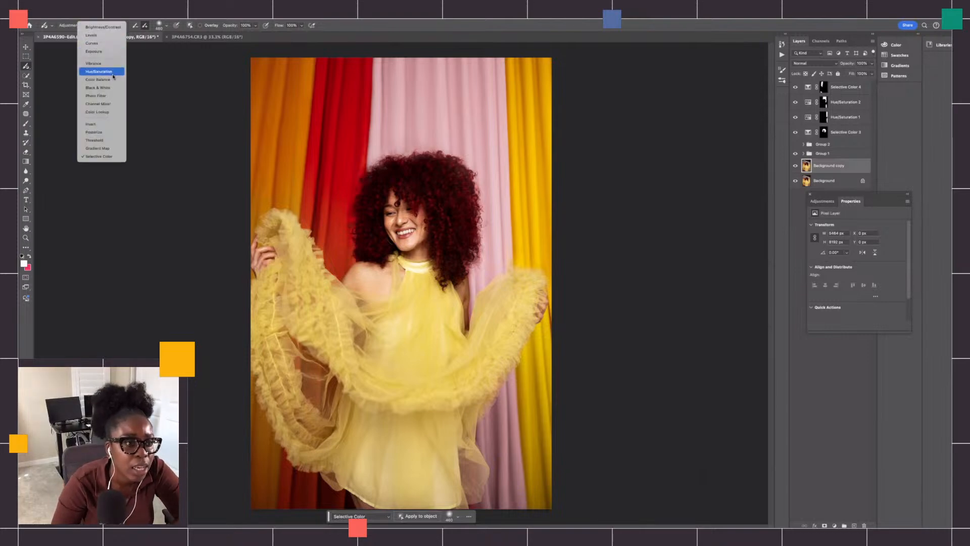
left_click(103, 27)
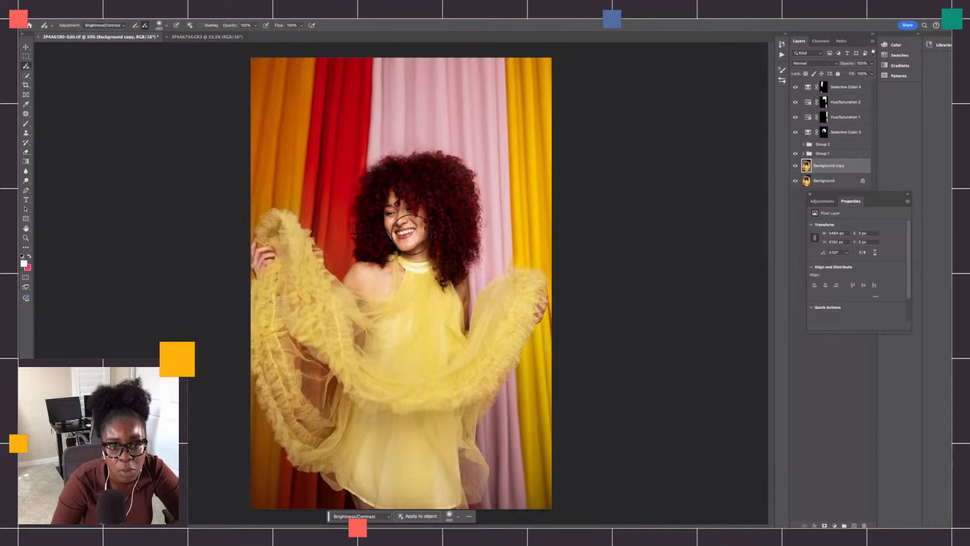
left_click_drag(402, 222, 402, 227)
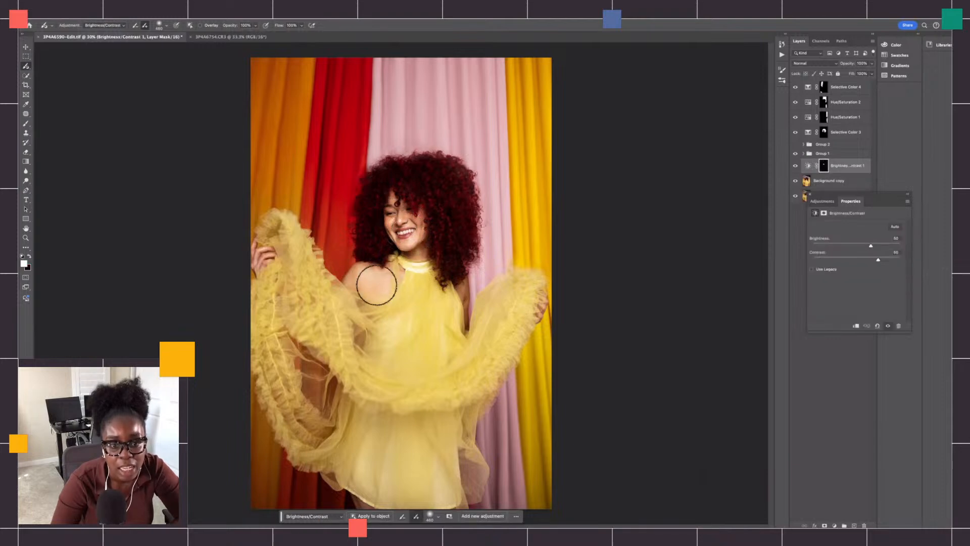
- With the overlay on and a smaller brush, extend the Brightness/Contrast mask over the face edges and neck, and move its layer to the top
left_click(200, 25)
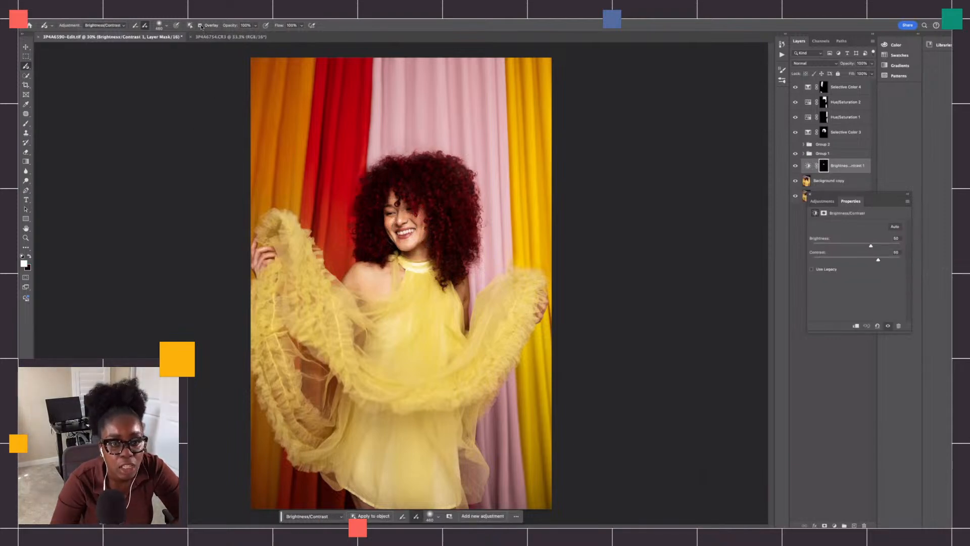
left_click(167, 25)
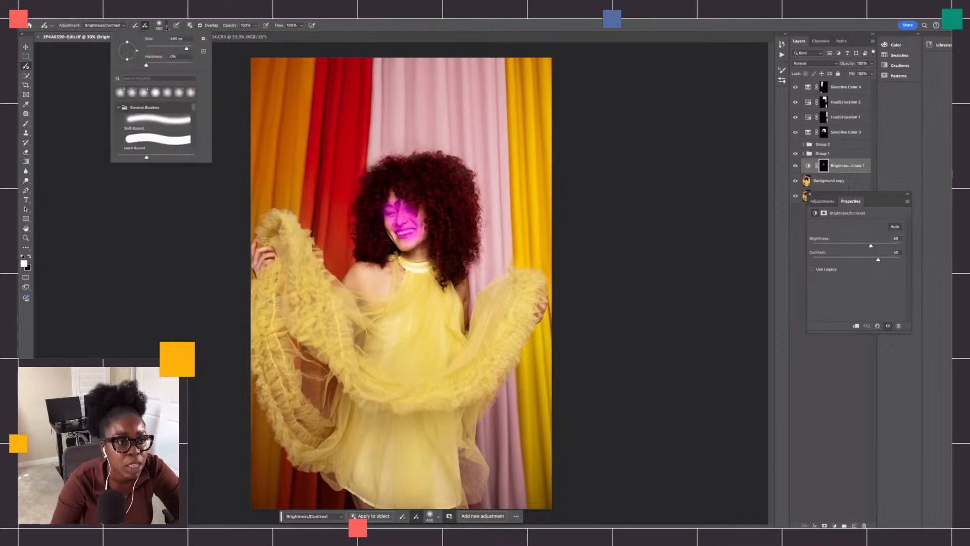
mouse_move(398, 202)
left_mouse_down()
mouse_move(388, 229)
mouse_move(388, 220)
mouse_move(409, 250)
mouse_move(396, 244)
mouse_move(414, 236)
left_mouse_up()
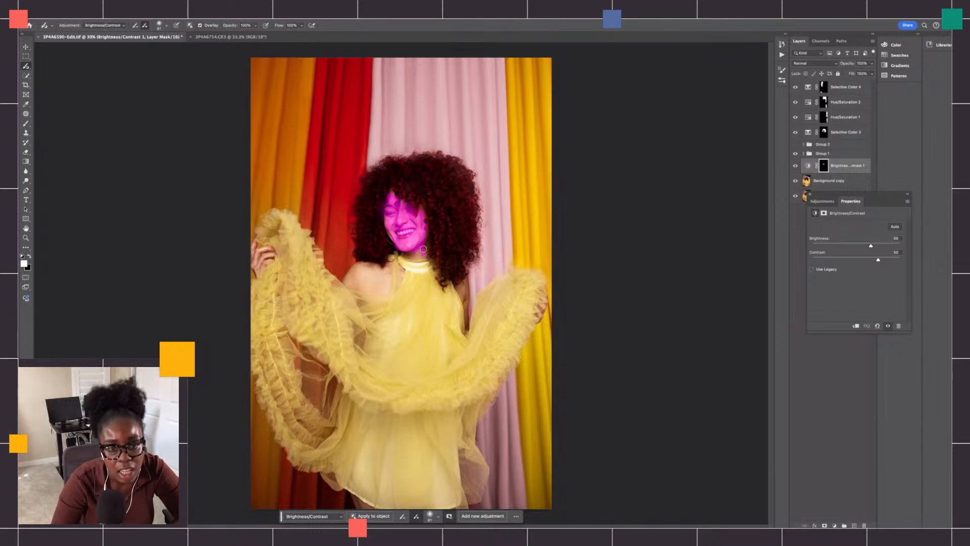
mouse_move(425, 259)
left_mouse_down()
mouse_move(405, 256)
mouse_move(423, 254)
left_mouse_up()
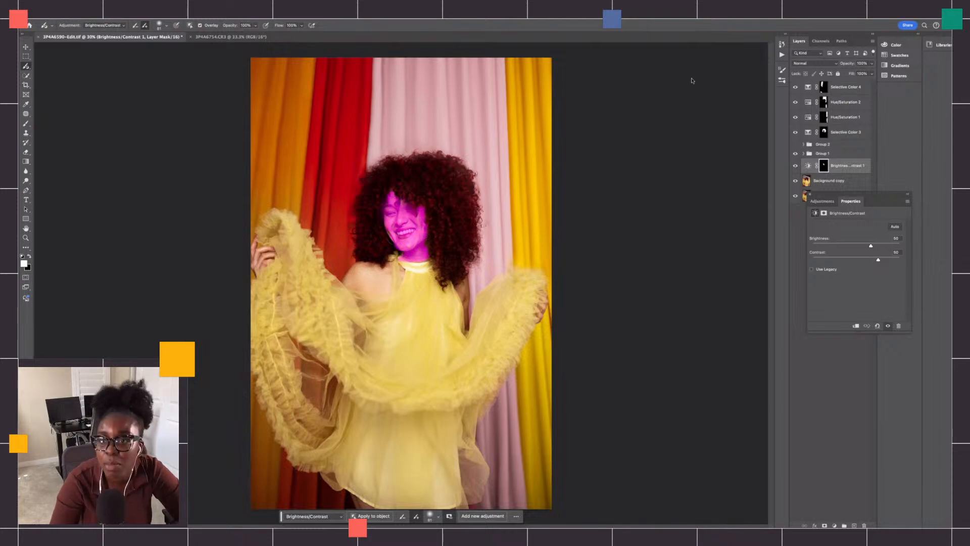
left_click_drag(830, 160, 845, 82)
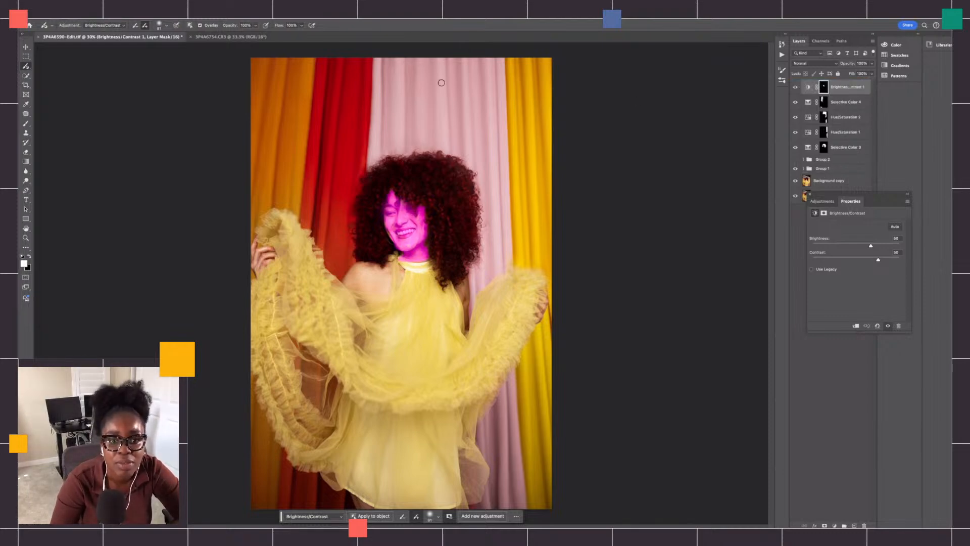
- With the overlay off, reduce the face adjustment's brightness and contrast, and delete the Brightness/Contrast 1 layer
left_click(201, 25)
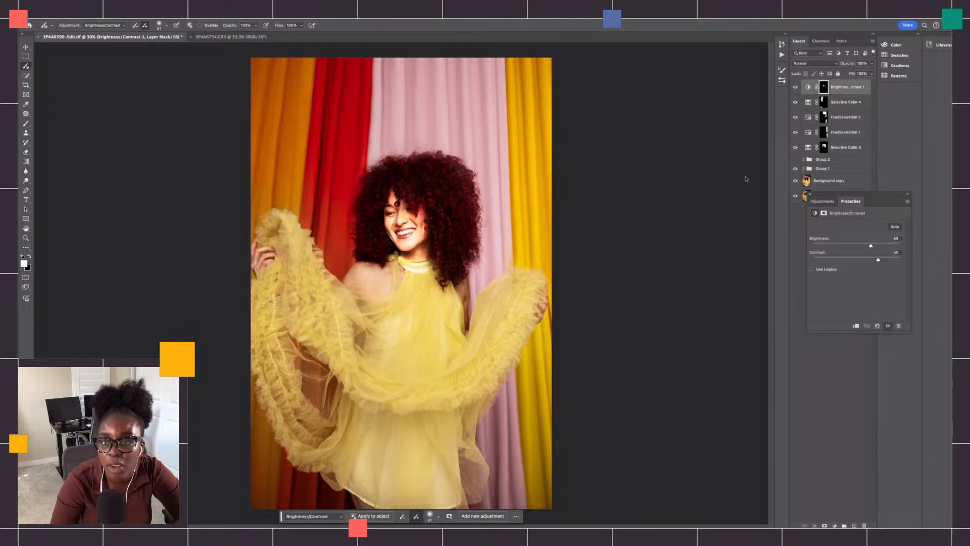
mouse_move(872, 246)
left_mouse_down()
mouse_move(851, 246)
mouse_move(841, 261)
mouse_move(856, 261)
mouse_move(857, 246)
mouse_move(862, 261)
left_mouse_up()
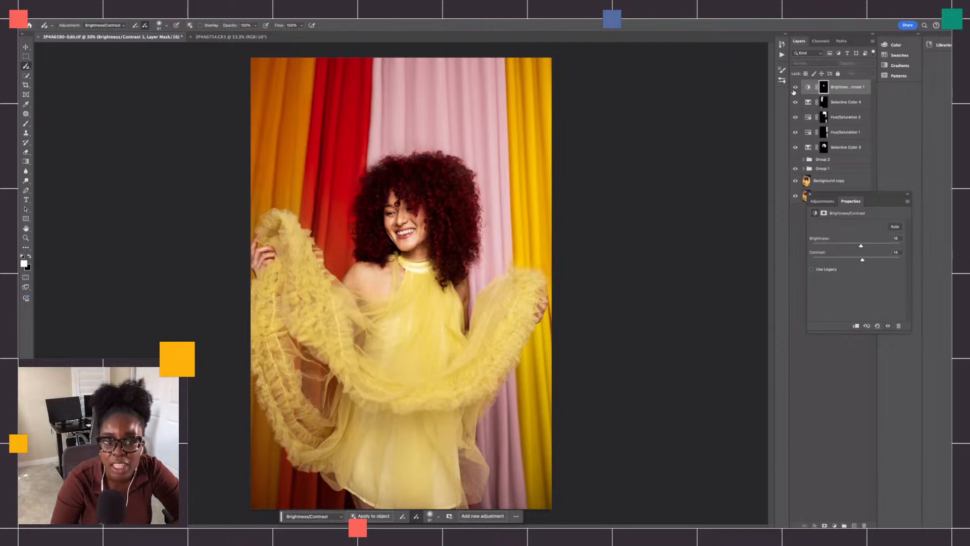
key("Delete")
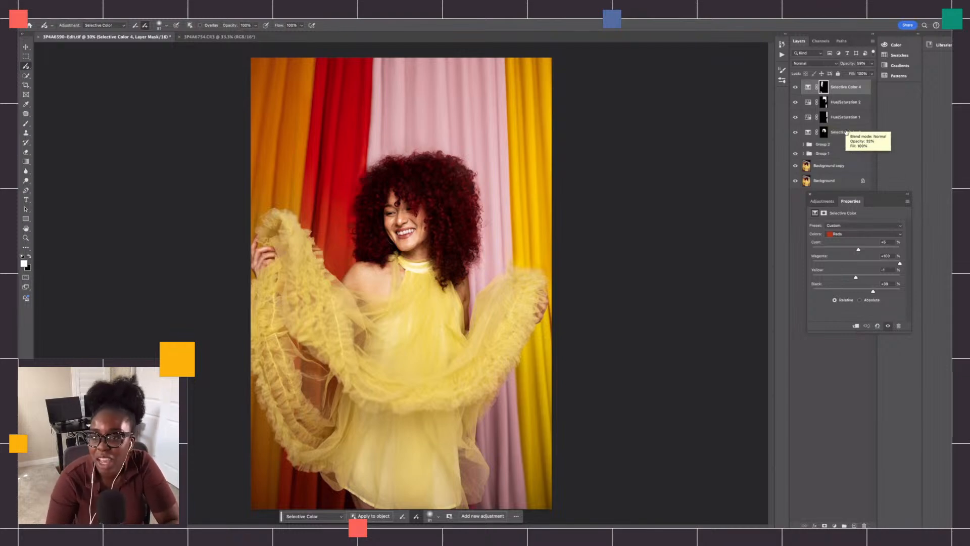
- Group the four layers from Selective Color 4 down to Selective Color 3, and compare the visibility of the new group and Group 2
left_click(845, 126, "shift")
left_click(845, 526)
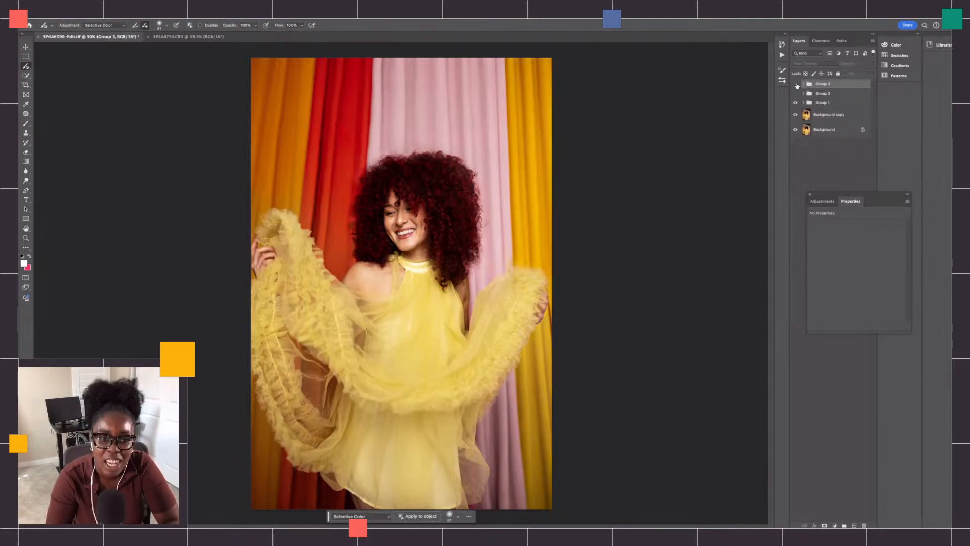
left_click(796, 84)
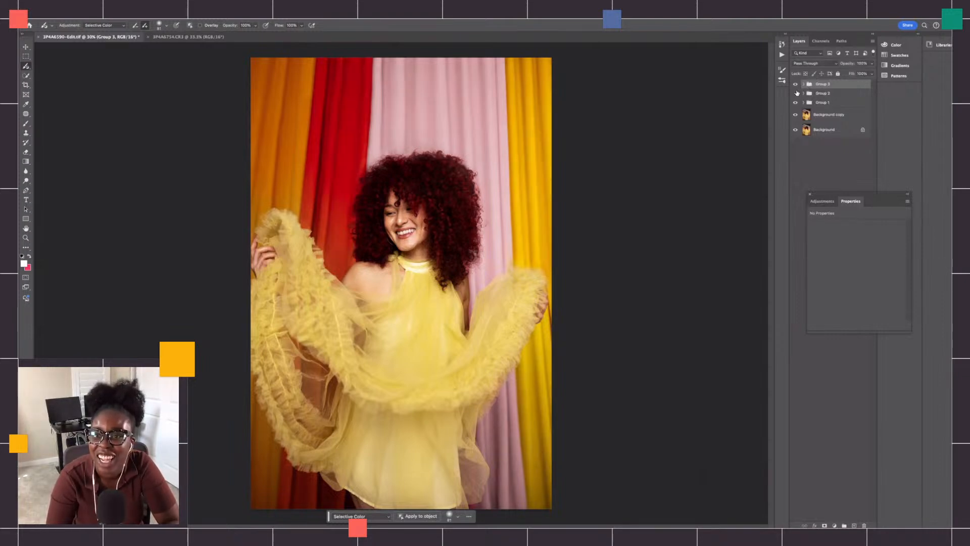
left_click(797, 94)
left_click(797, 94)
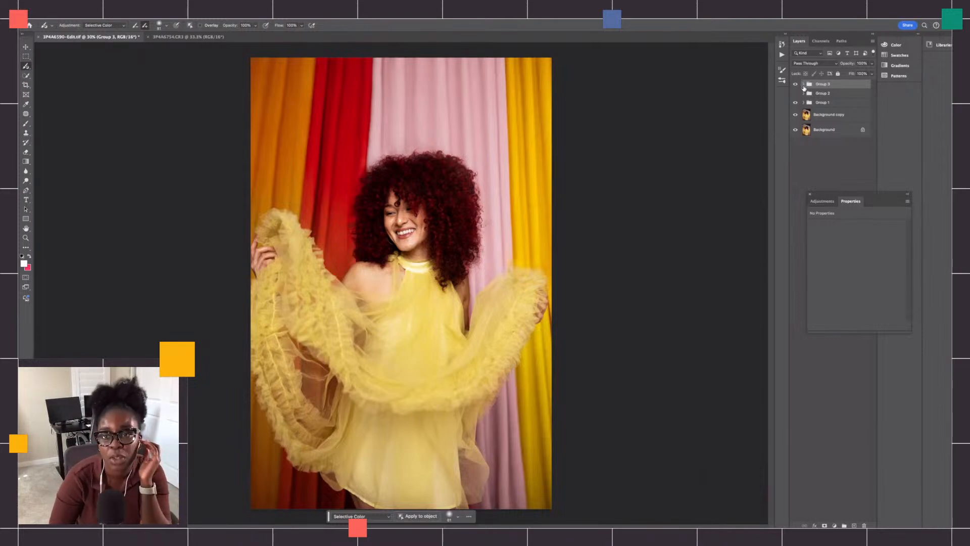
- Expand Group 3 and add a Selective Color adjustment layer directly above the Background copy layer
left_click(803, 85)
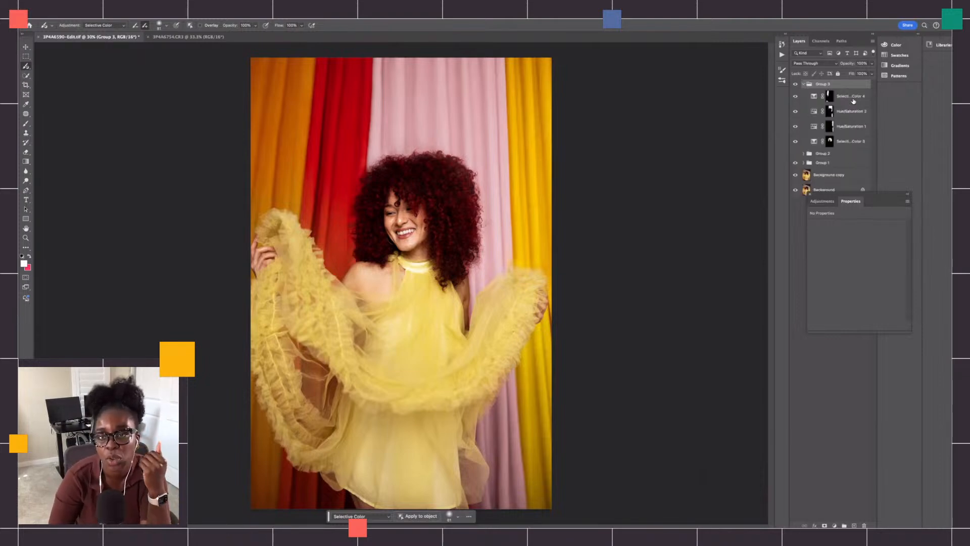
left_click(846, 175)
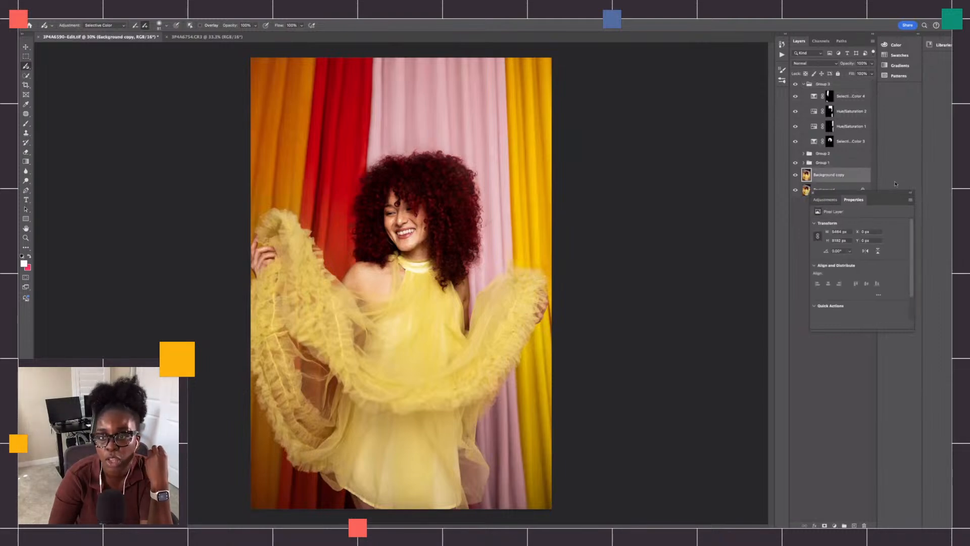
left_click_drag(874, 203, 829, 241)
left_click(829, 241)
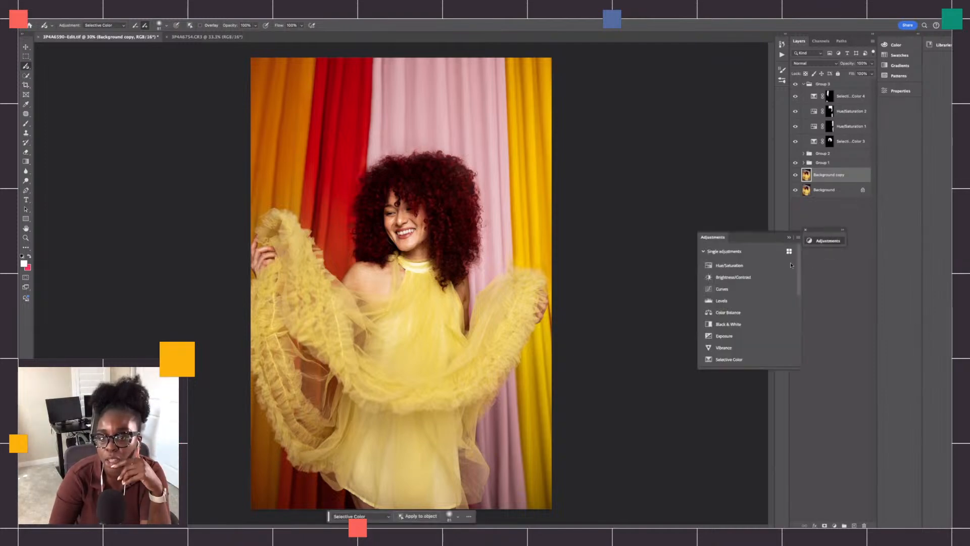
left_click(760, 360)
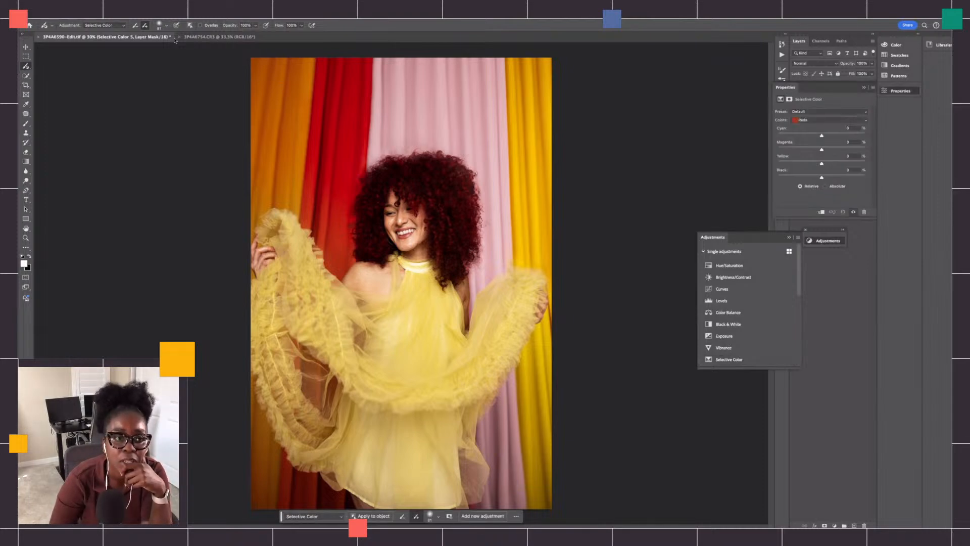
- Set the new Selective Color layer's Blacks to Cyan -41% and Magenta +5%, and move the layer to the top of Group 3
left_click(201, 25)
left_click(200, 25)
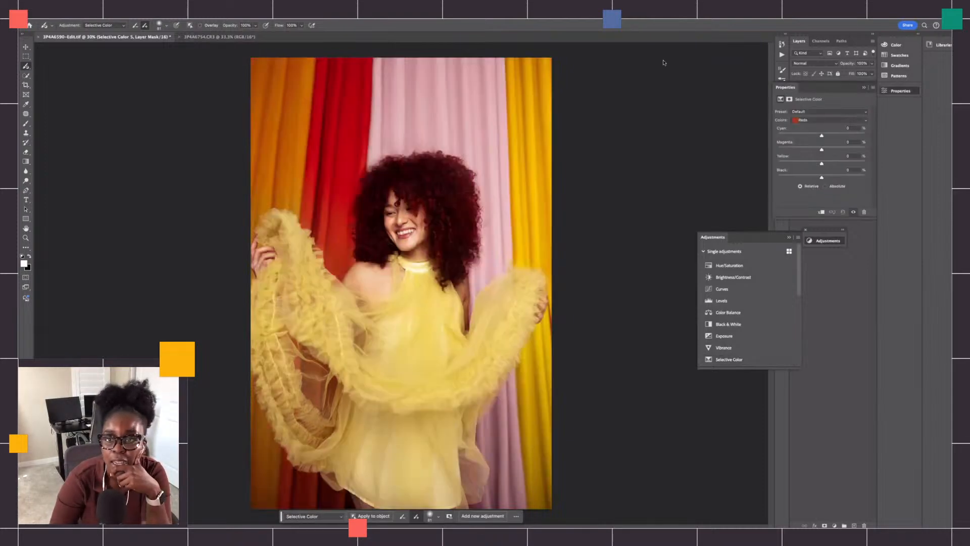
left_click(814, 120)
left_click(808, 166)
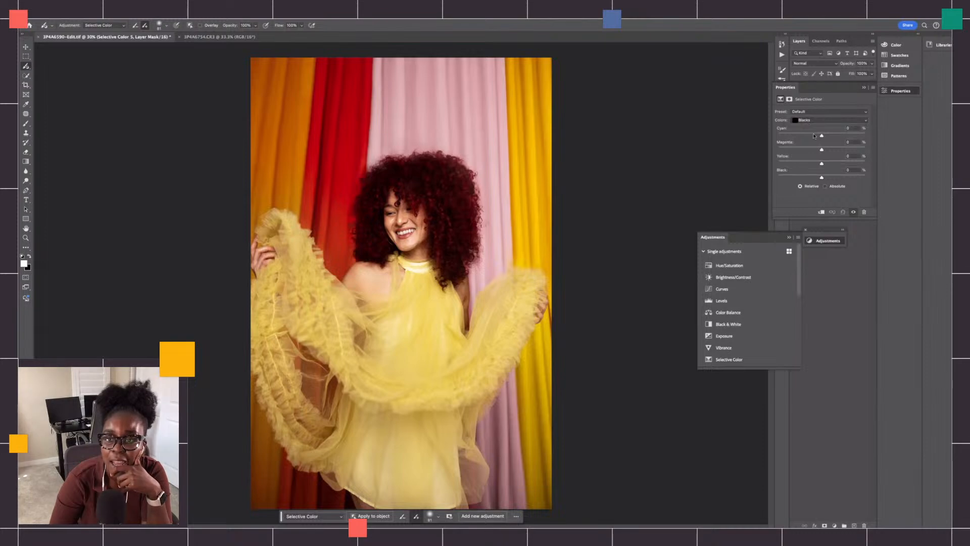
mouse_move(822, 136)
left_mouse_down()
mouse_move(830, 136)
mouse_move(804, 136)
left_mouse_up()
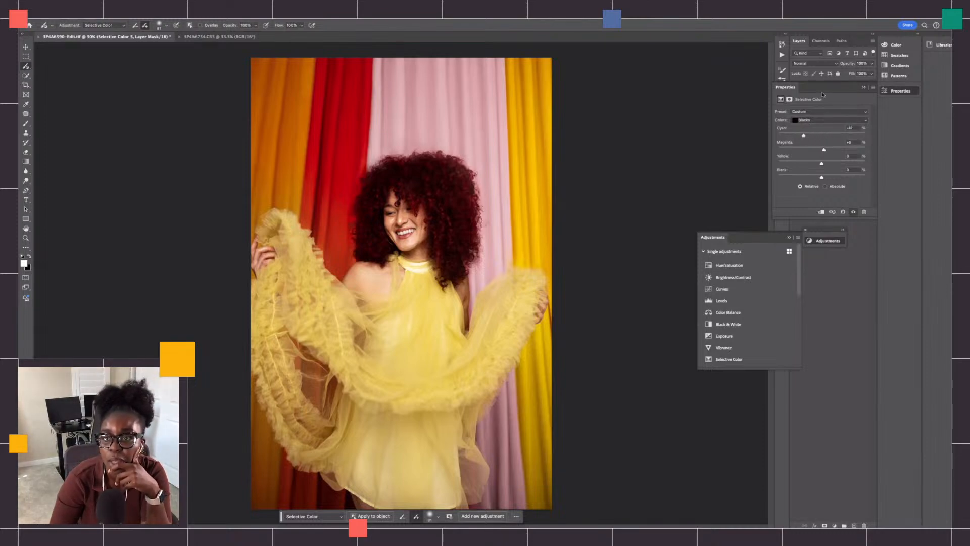
left_click_drag(823, 94, 727, 151)
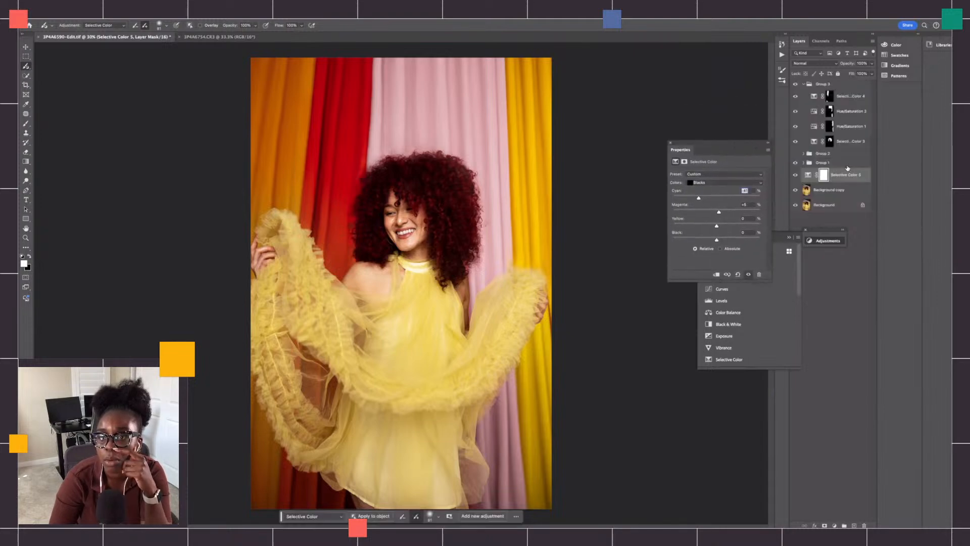
left_click_drag(849, 168, 841, 93)
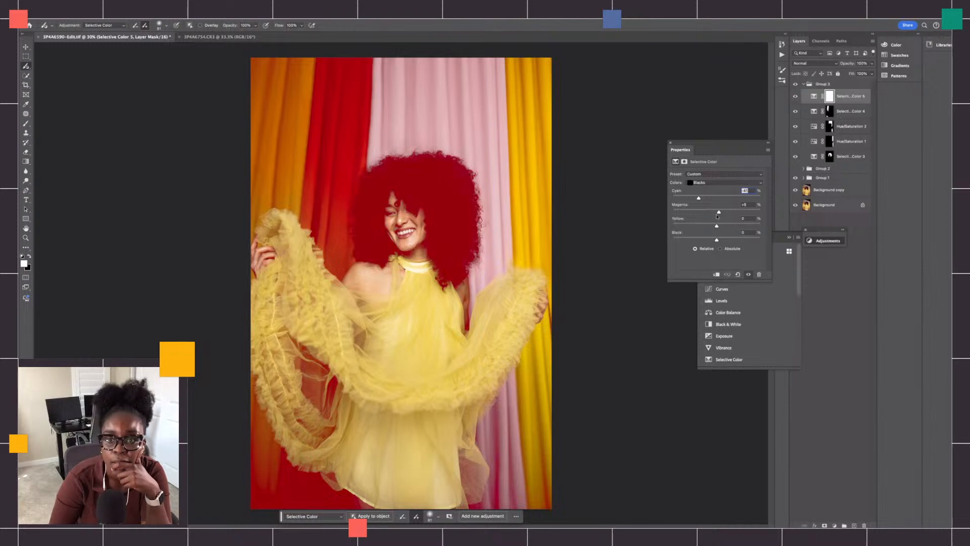
- Adjust the Selective Color 5 Blacks to Magenta -11%, Yellow +20% and Black -2%, with a slightly negative Cyan
mouse_move(700, 198)
left_mouse_down()
mouse_move(712, 199)
mouse_move(710, 213)
left_mouse_up()
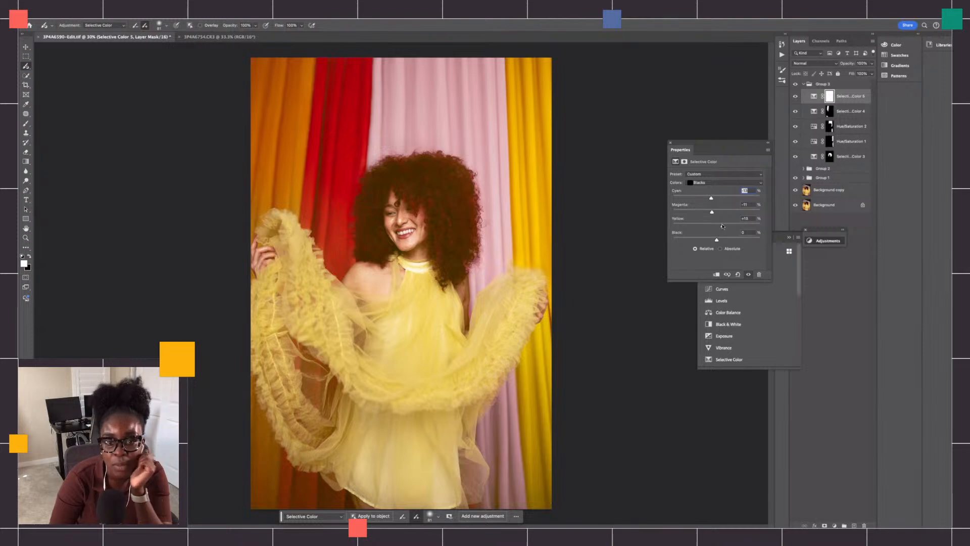
left_click_drag(719, 226, 716, 241)
left_click(726, 225)
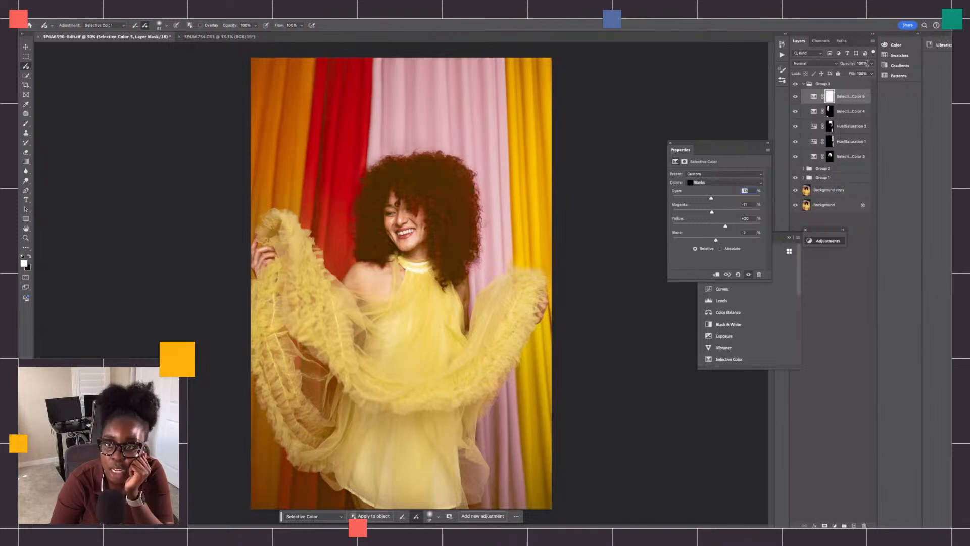
- Set the Selective Color 5 layer's opacity to 43% and its fill to about 61%
left_click(871, 63)
left_click_drag(871, 73, 852, 73)
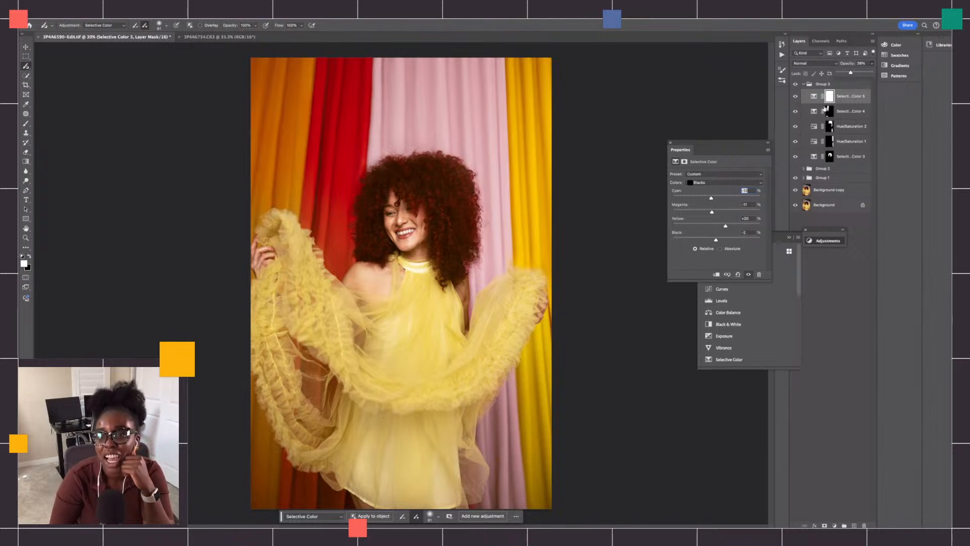
left_click_drag(852, 71, 852, 72)
left_click(885, 115)
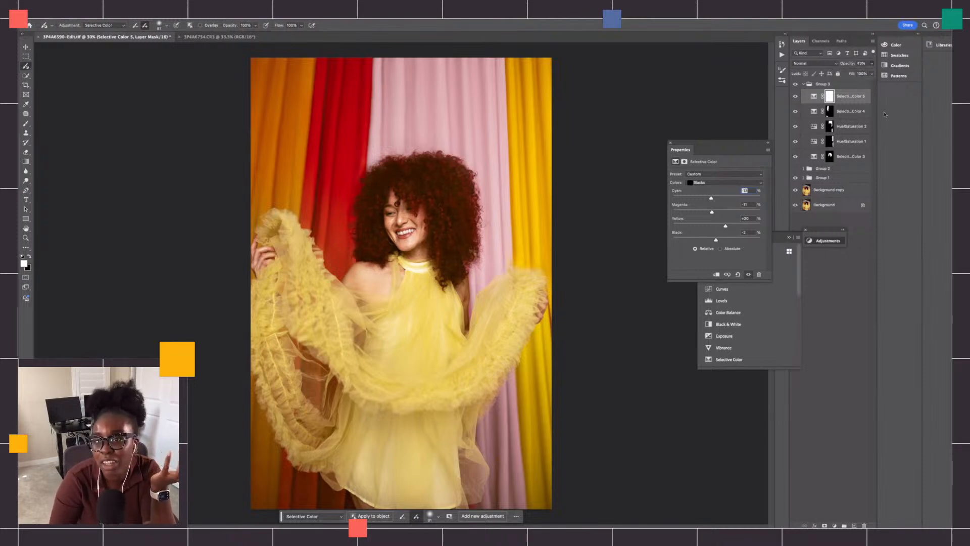
left_click(872, 74)
left_click_drag(870, 83, 857, 84)
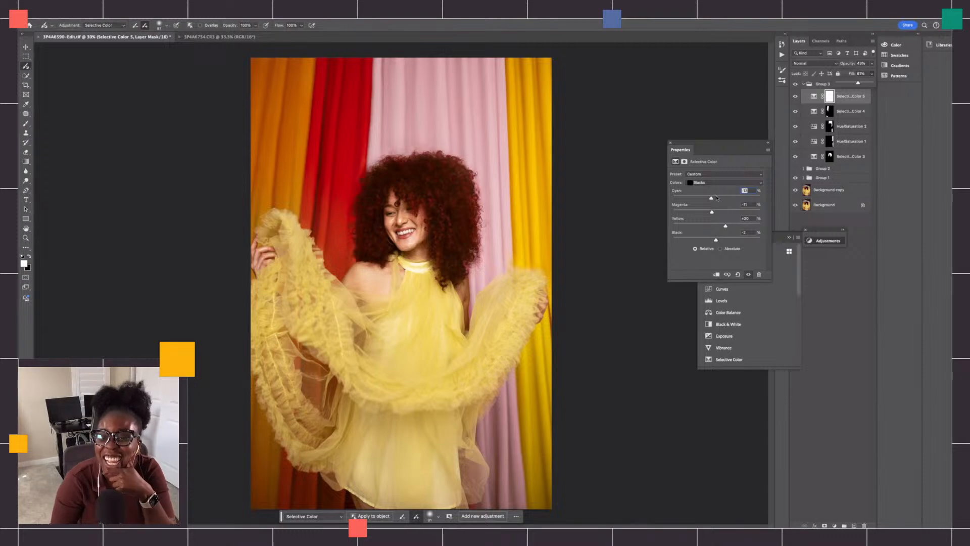
- Fine-tune the Selective Color 5 Blacks to about Cyan +9%, Magenta -15%, Yellow +20% and Black -2%
left_click_drag(712, 197, 731, 227)
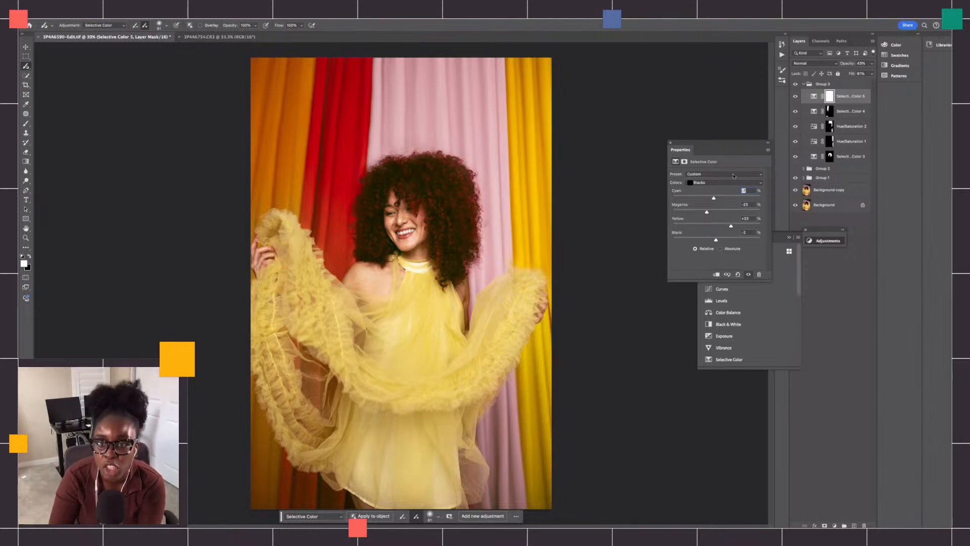
left_click_drag(714, 198, 726, 226)
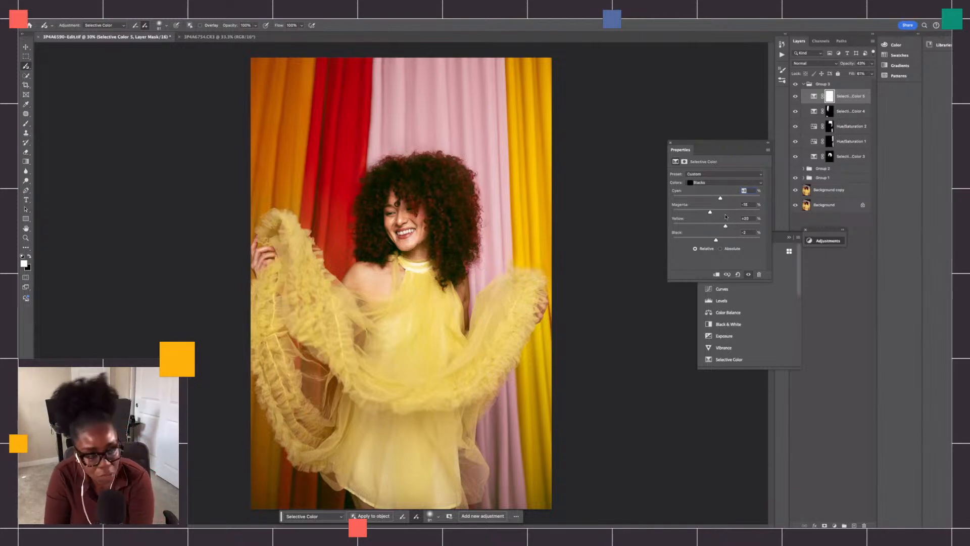
left_click_drag(718, 242, 713, 241)
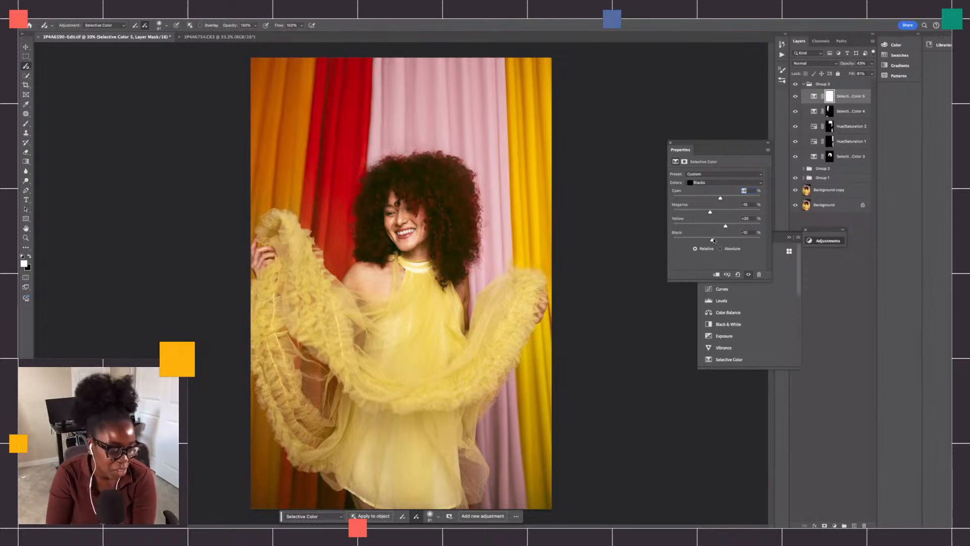
left_click_drag(715, 240, 716, 241)
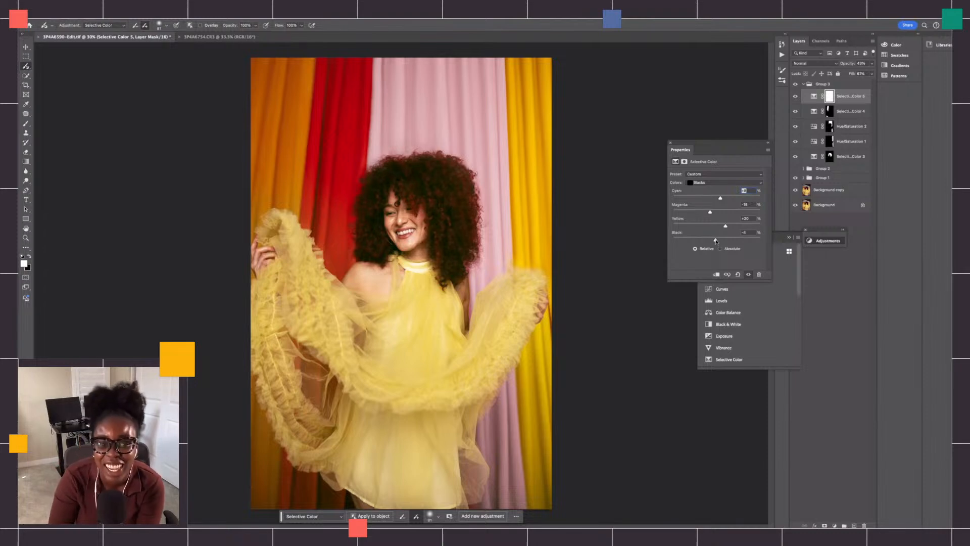
- Reduce the Selective Color 5 layer's opacity to 24%
left_click(872, 64)
left_click_drag(854, 73, 846, 76)
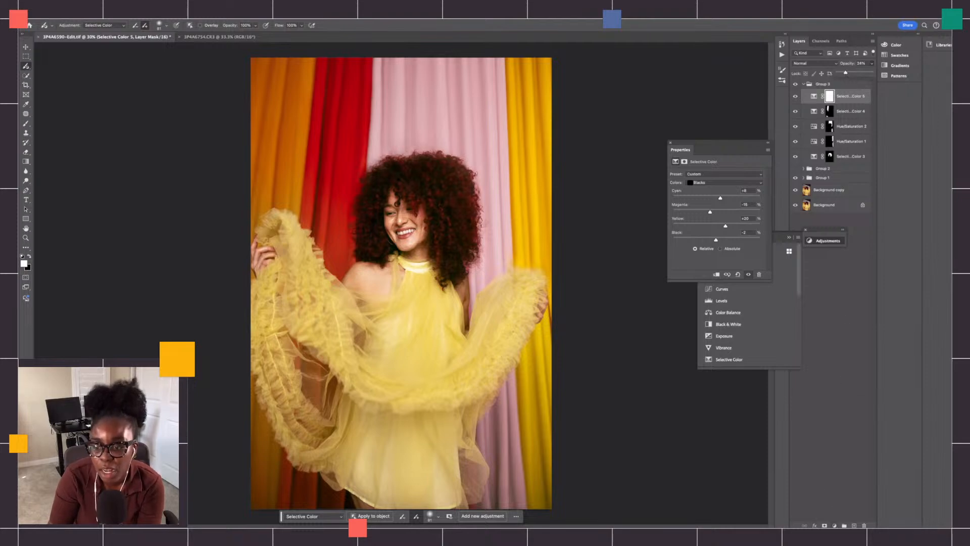
left_click(834, 526)
left_click(815, 294)
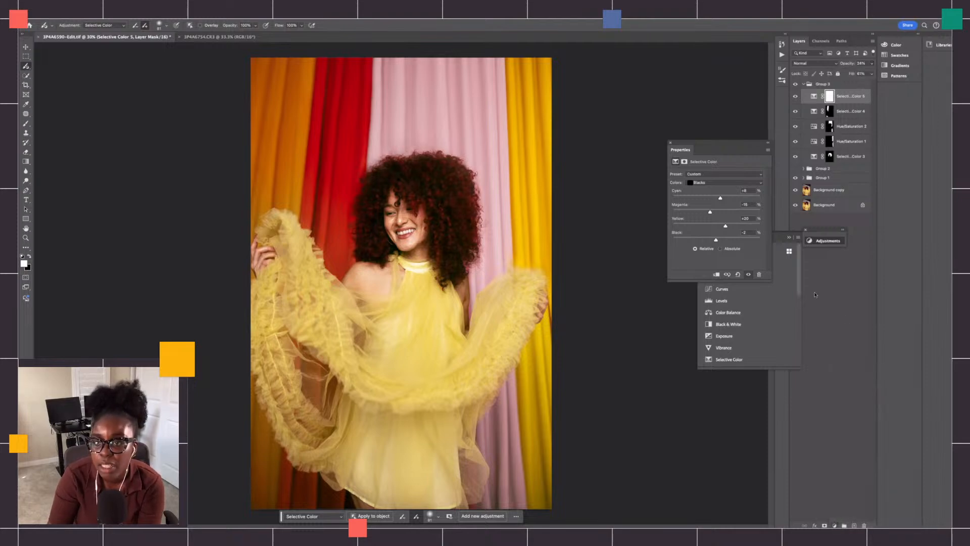
- Collapse Group 3 and compare the whole image with the group hidden and shown
left_click(804, 85)
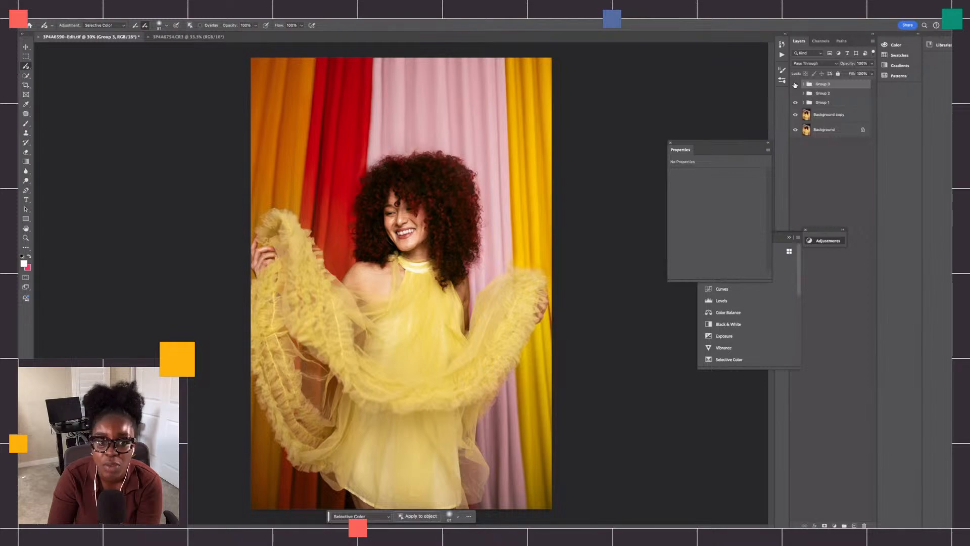
left_click(796, 84)
left_click(796, 84)
left_click(795, 85)
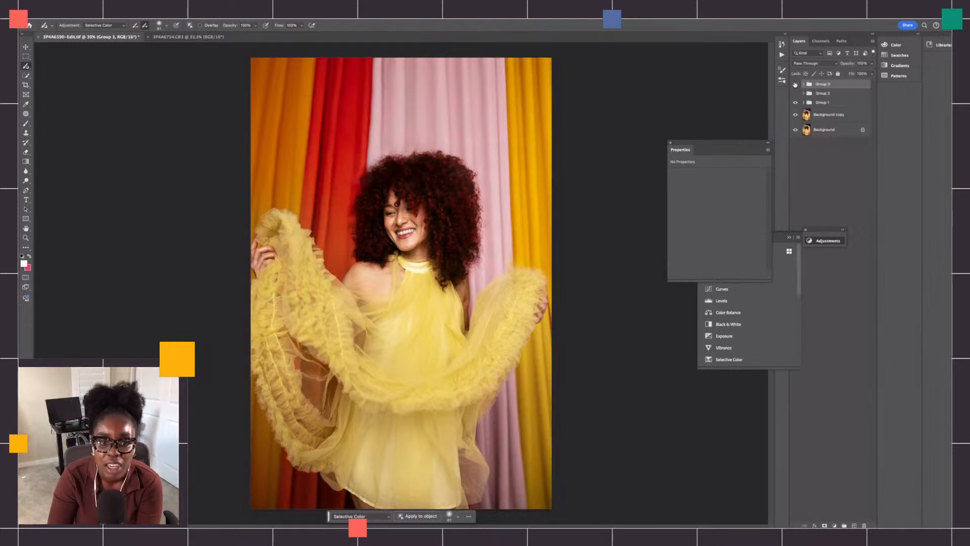
left_click(795, 84)
left_click(796, 84)
left_click(795, 84)
left_click(795, 85)
left_click(795, 84)
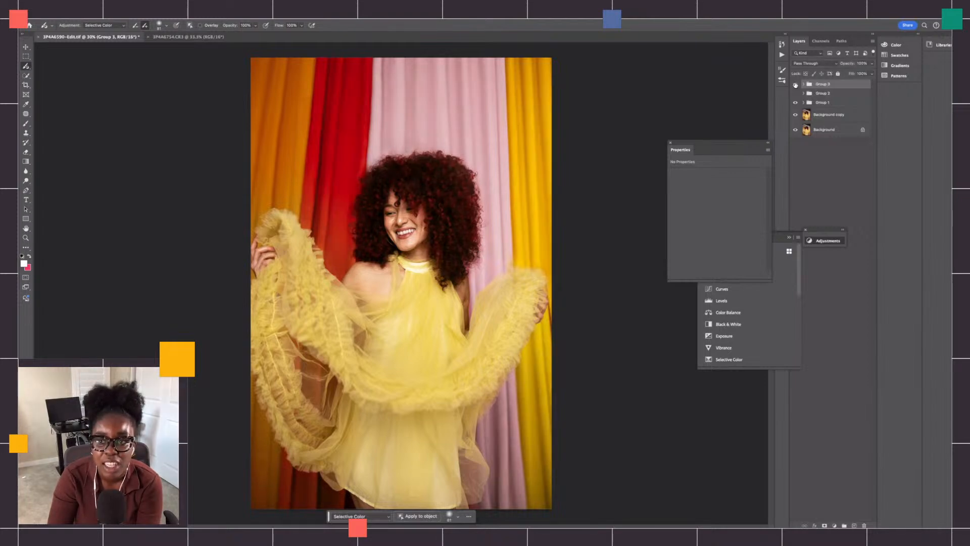
- Expand Group 3 and compare the model's hair and curtains close up with the group hidden and shown
left_click(804, 85)
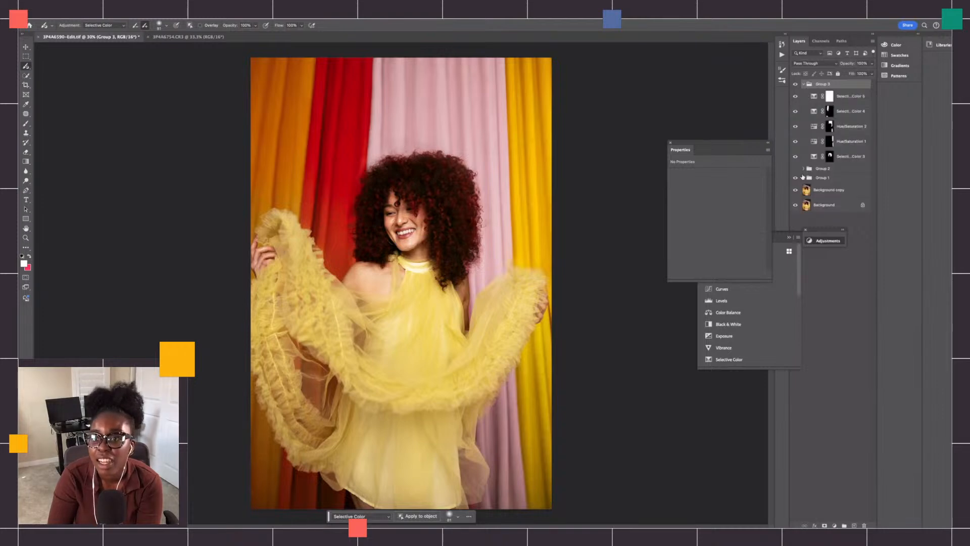
left_click(804, 178)
left_click(804, 178)
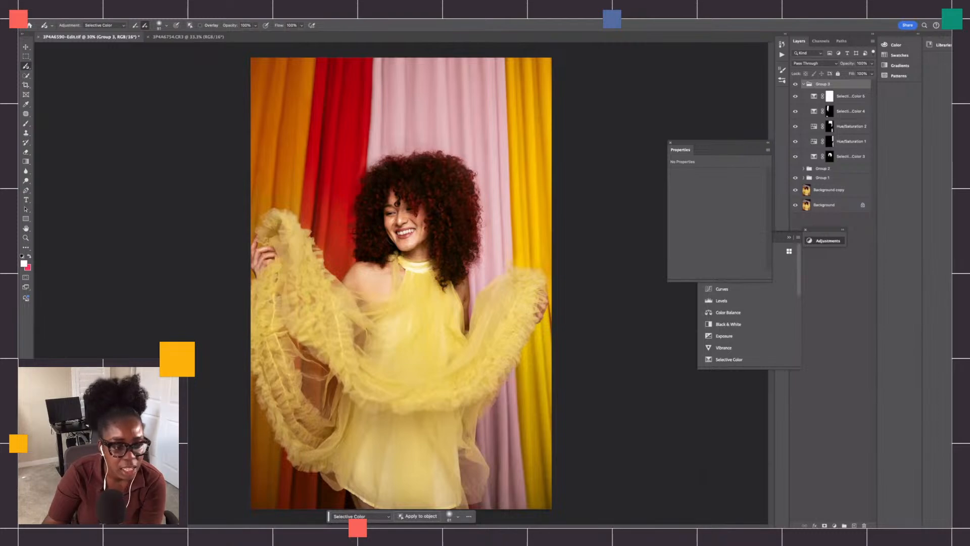
key("super+plus")
key("super+plus")
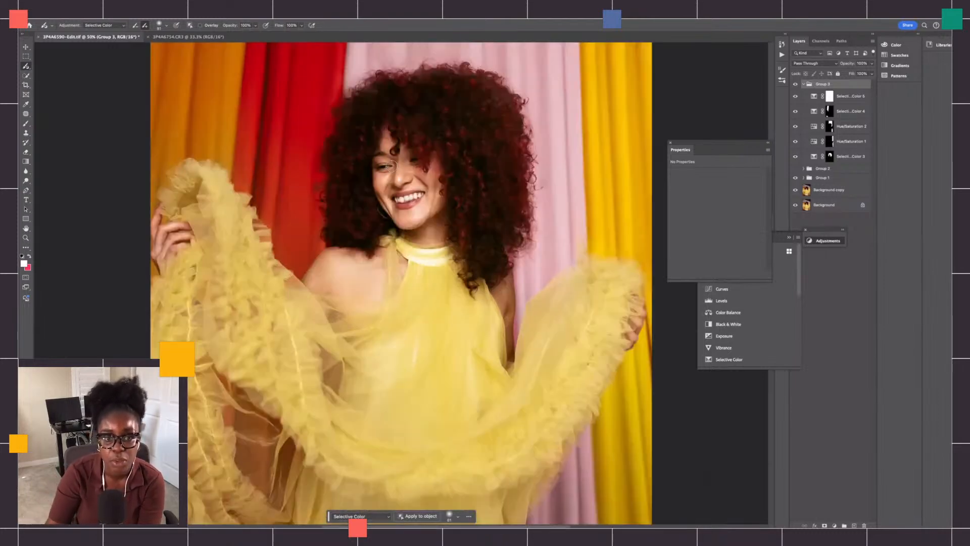
scroll(539, 152, "up", 2)
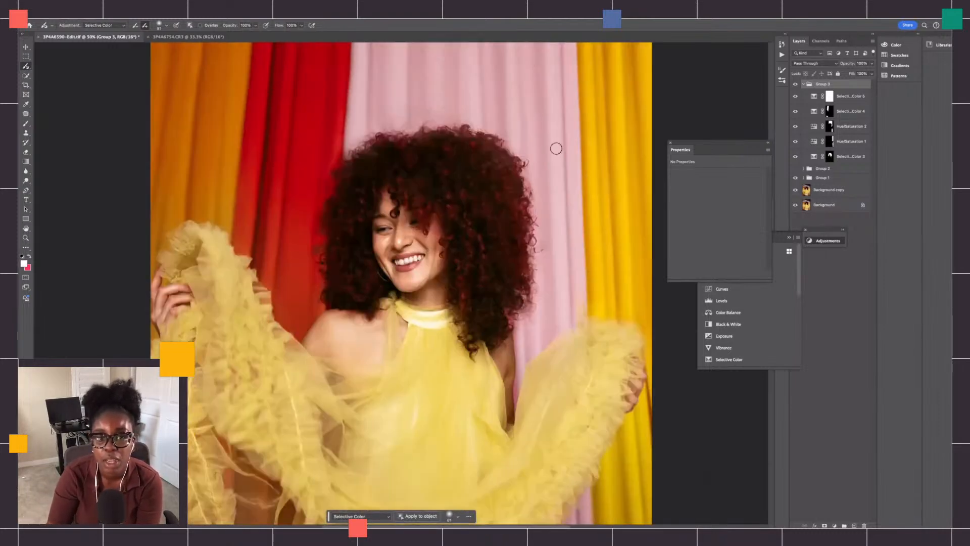
left_click(797, 84)
left_click(797, 84)
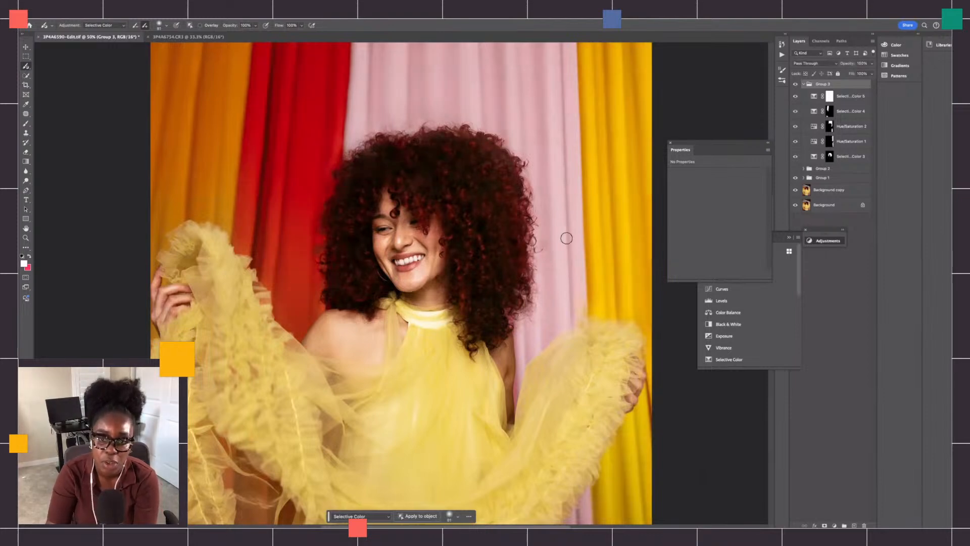
scroll(567, 234, "up", 2)
left_click(796, 85)
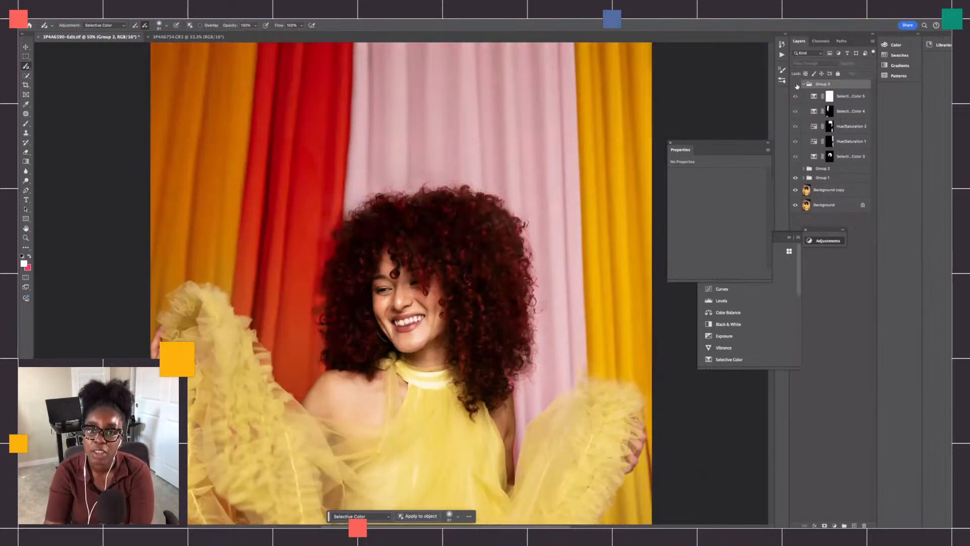
left_click(797, 85)
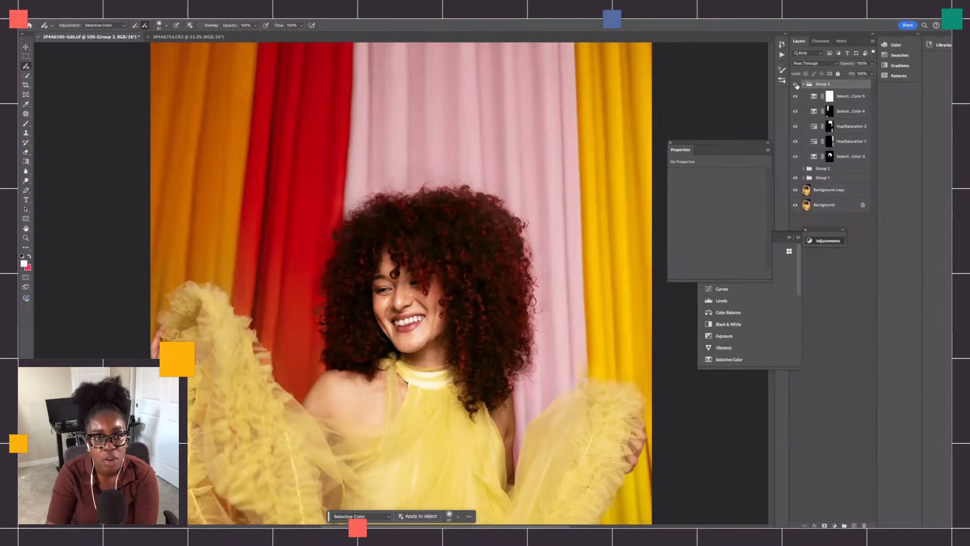
left_click(797, 85)
left_click(797, 85)
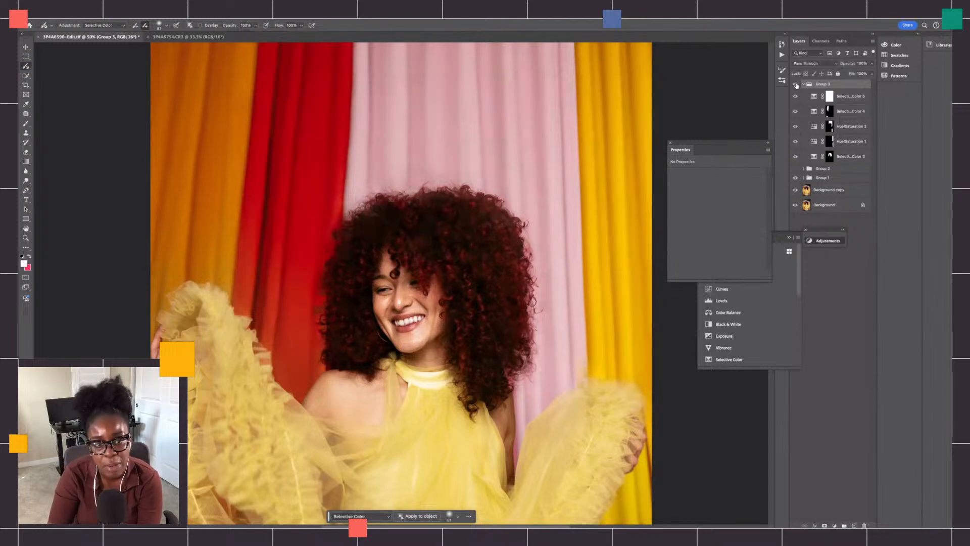
left_click(797, 85)
left_click(797, 85)
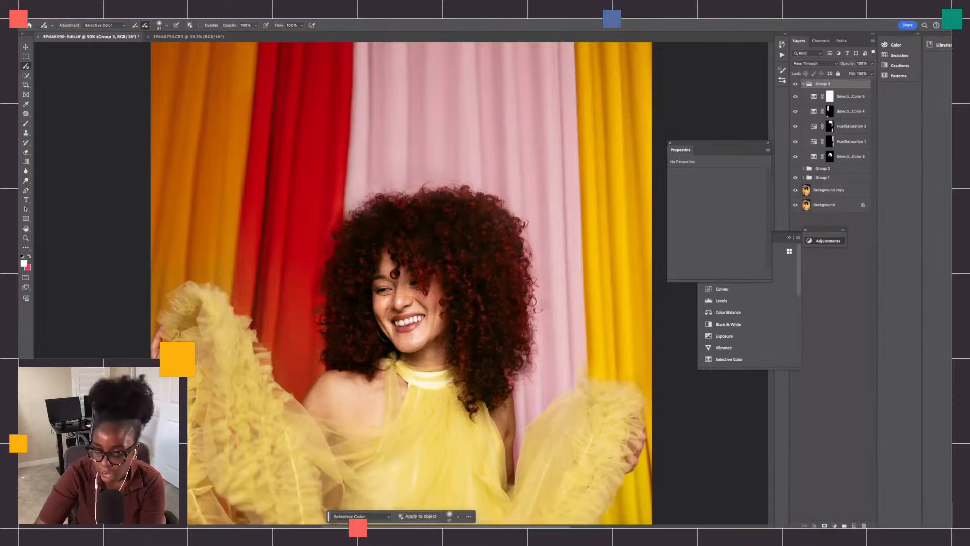
- Collapse Group 3 and compare the full portrait with the group turned off and on
key("super+minus")
scroll(401, 313, "down", 3)
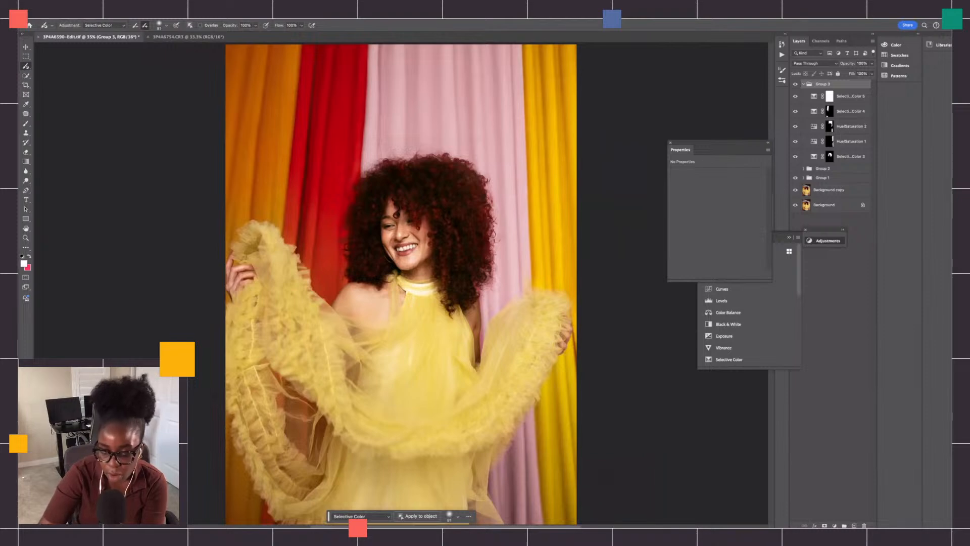
key("super+minus")
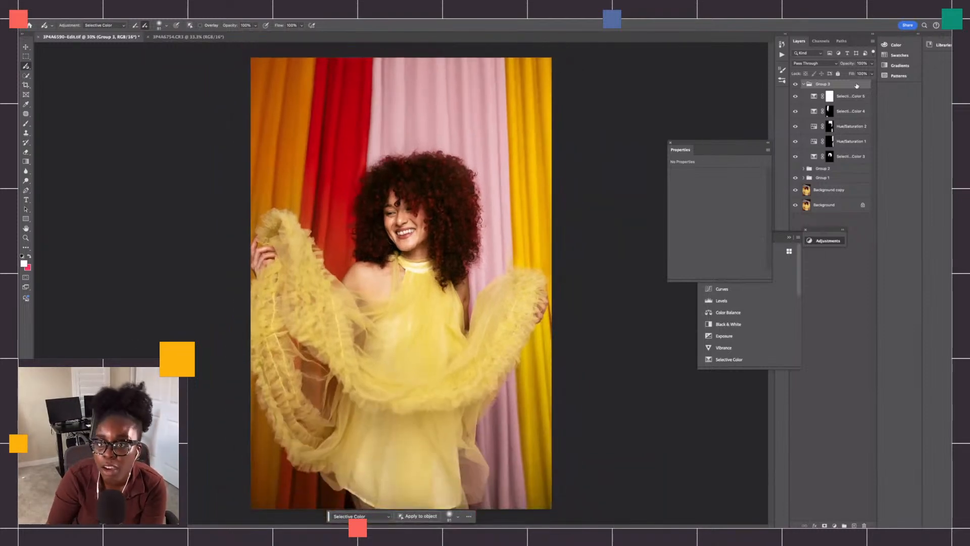
left_click(803, 85)
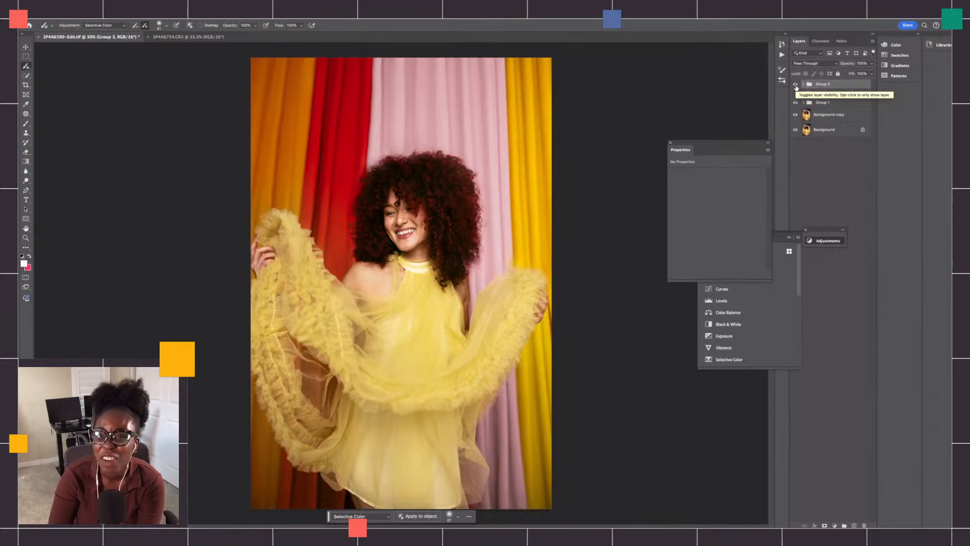
left_click(796, 86)
left_click(796, 86)
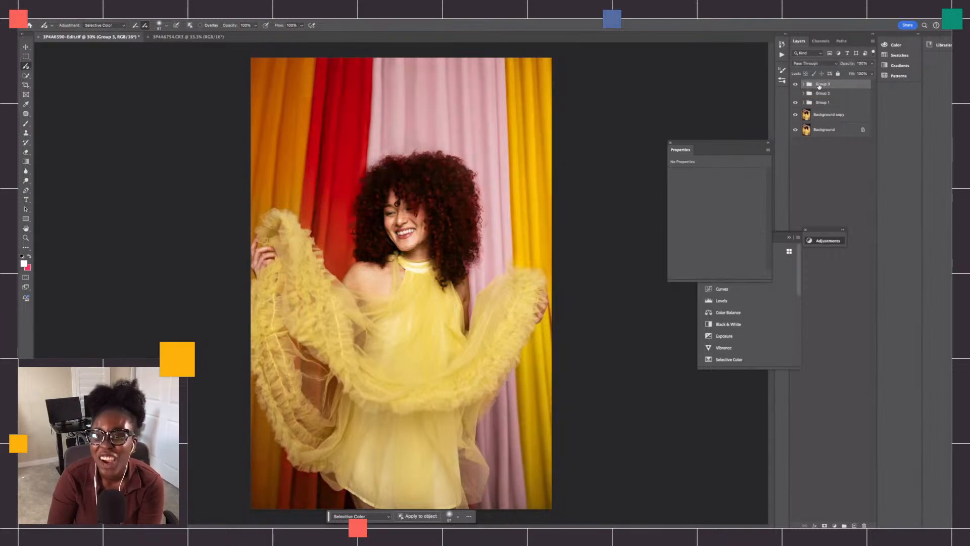
left_click(803, 84)
left_click(804, 85)
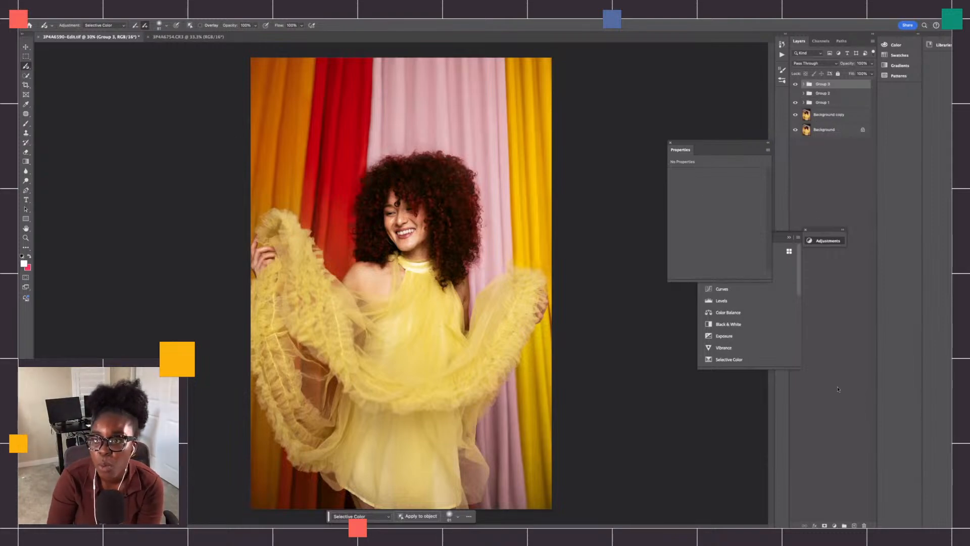
left_click(834, 526)
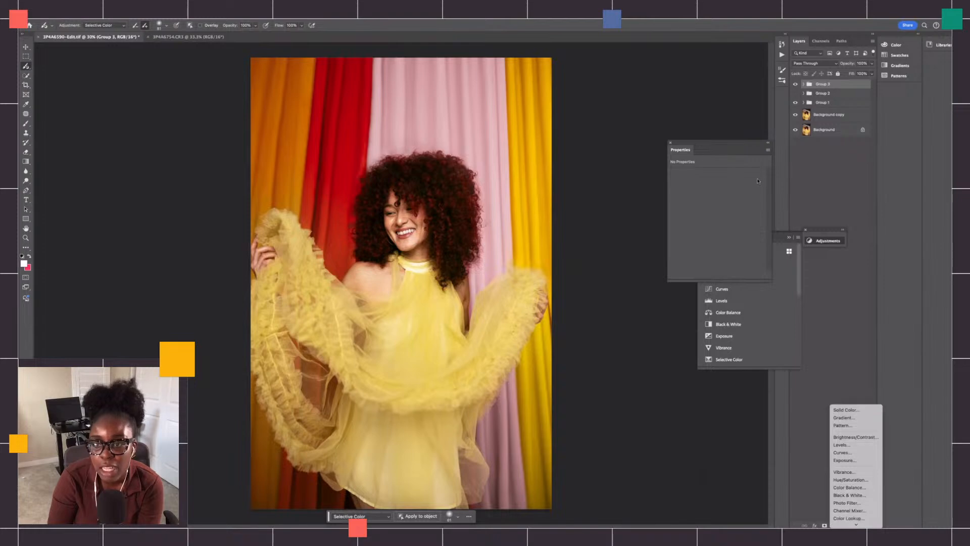
left_click(27, 77)
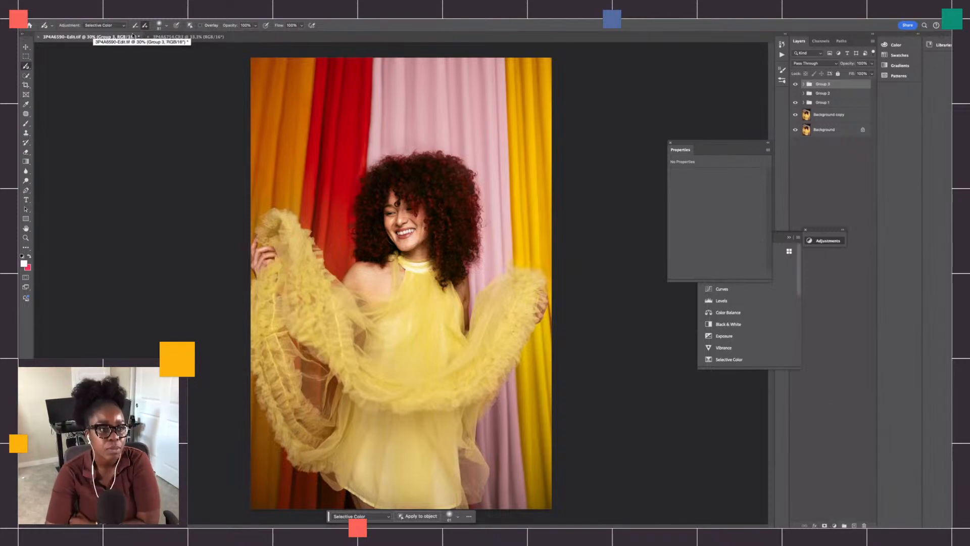
- Switch to the 3P4A6754.CR3 image of the three models and duplicate its Background layer
left_click(172, 38)
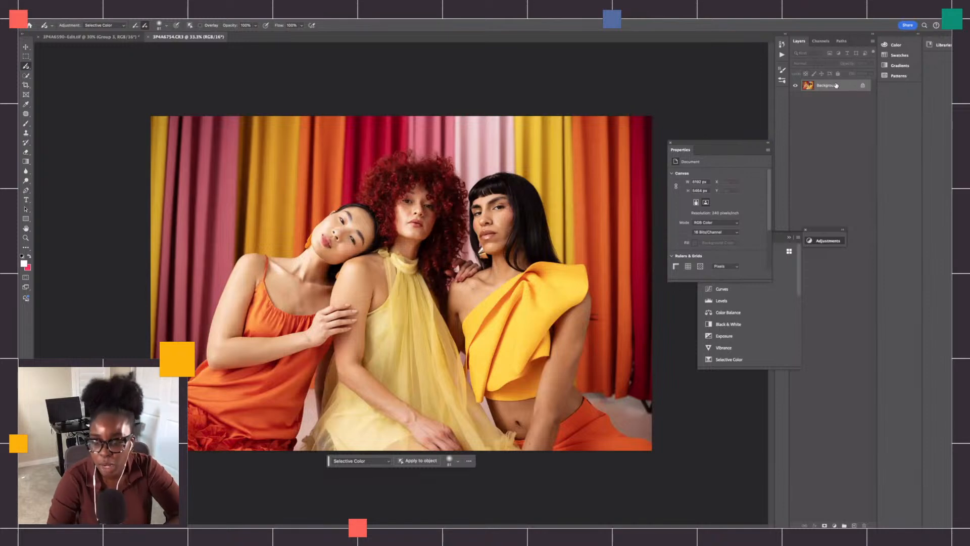
key("super+j")
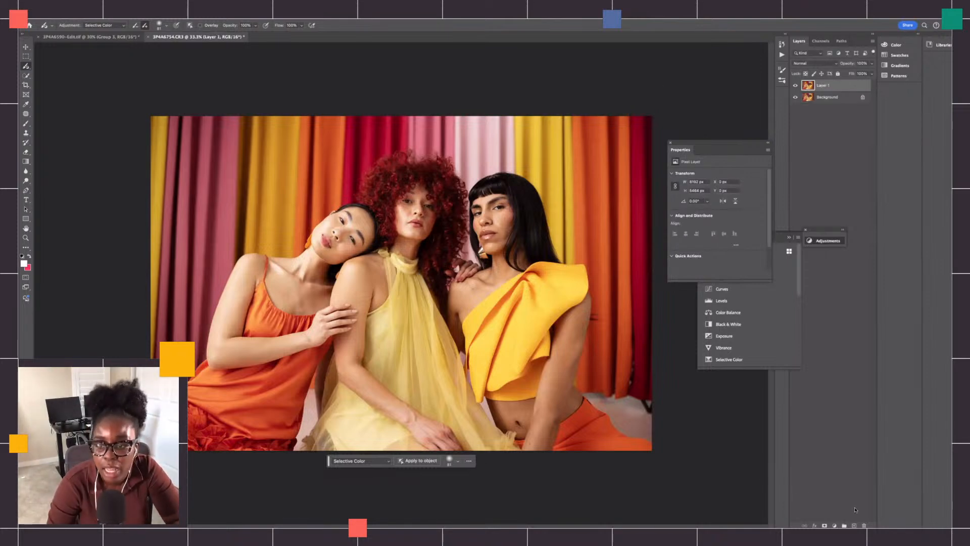
left_click(834, 526)
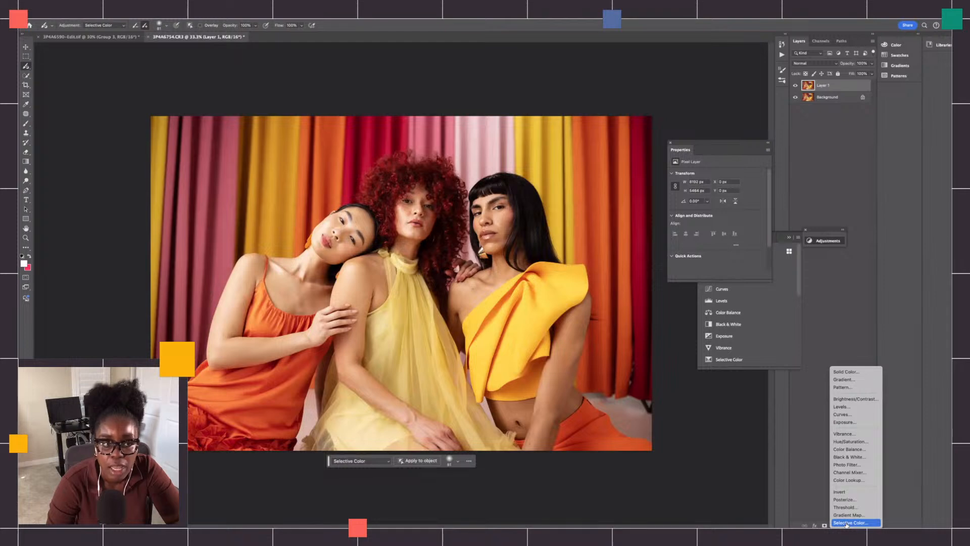
left_click(833, 86)
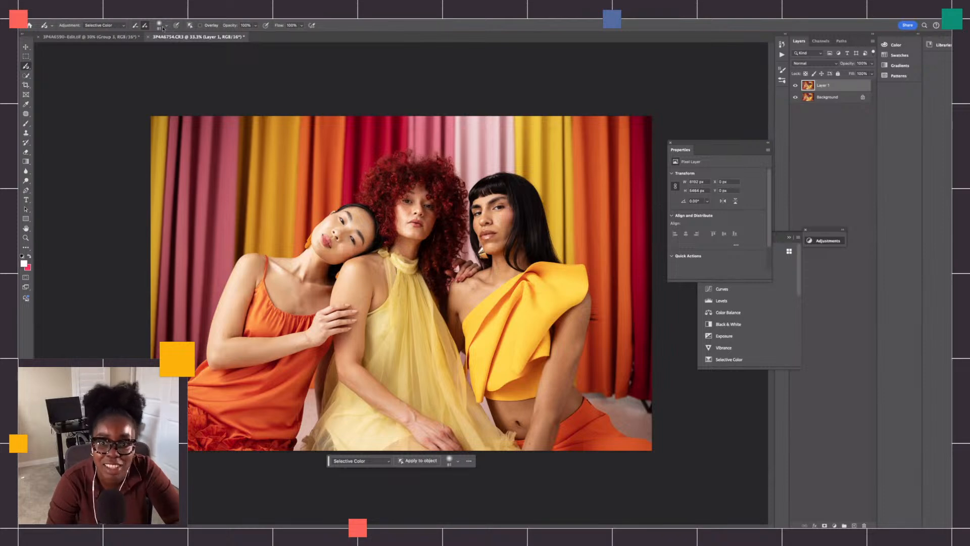
- Set the Adjustment Brush to Hue/Saturation and enlarge the soft brush tip
left_click(122, 25)
left_click(124, 27)
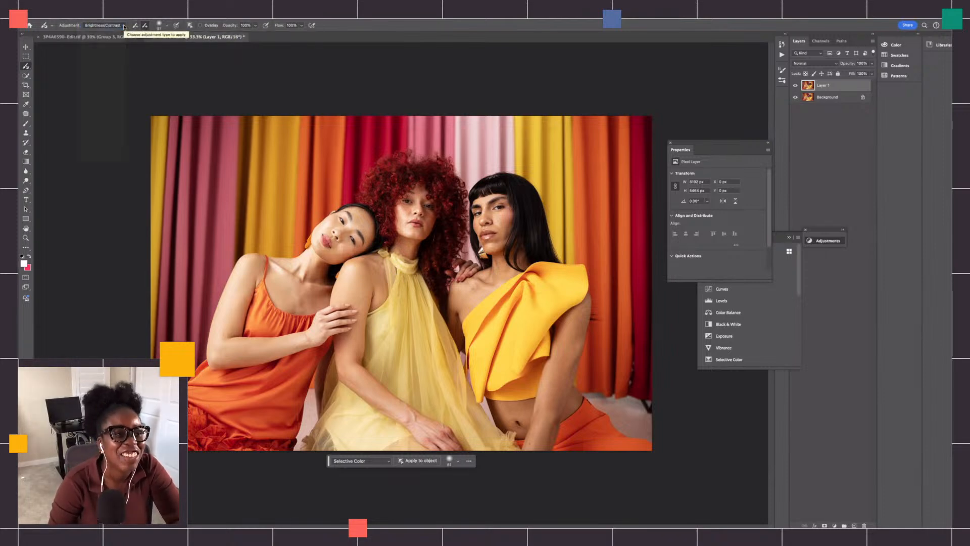
left_click(124, 25)
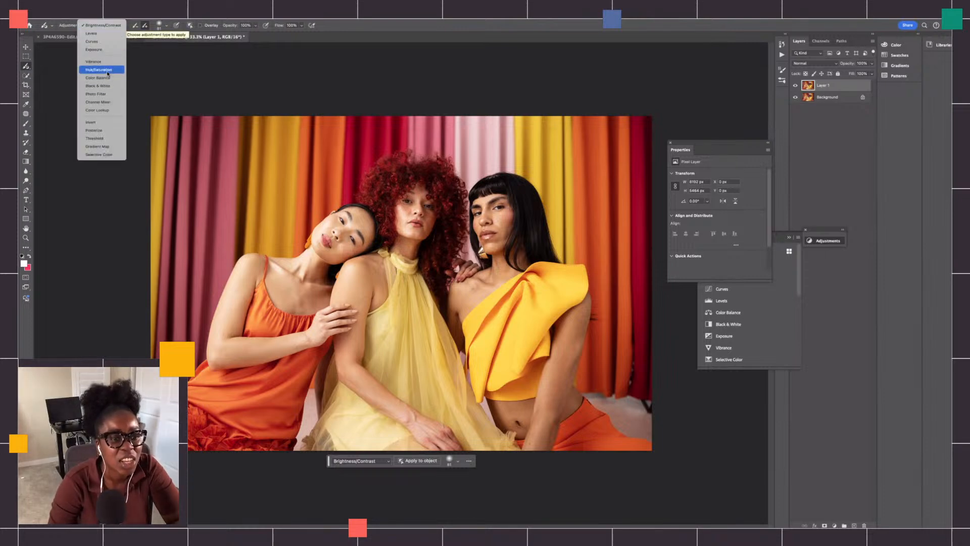
left_click(108, 71)
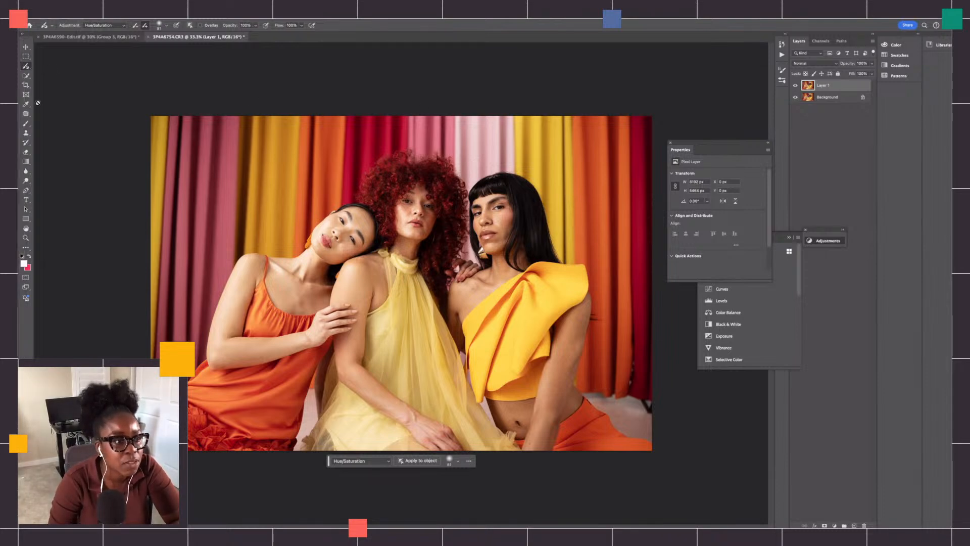
left_click(159, 25)
left_click_drag(165, 49, 187, 49)
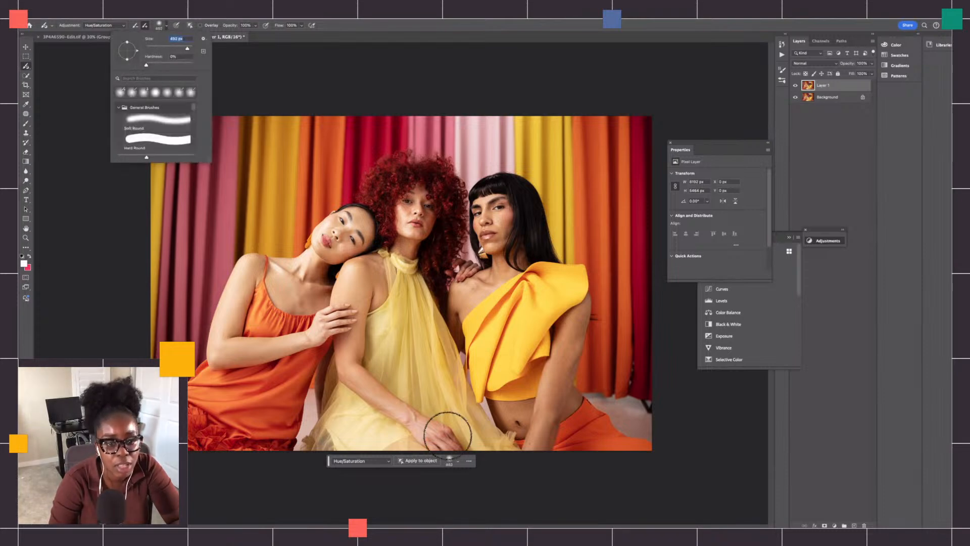
left_click(420, 464)
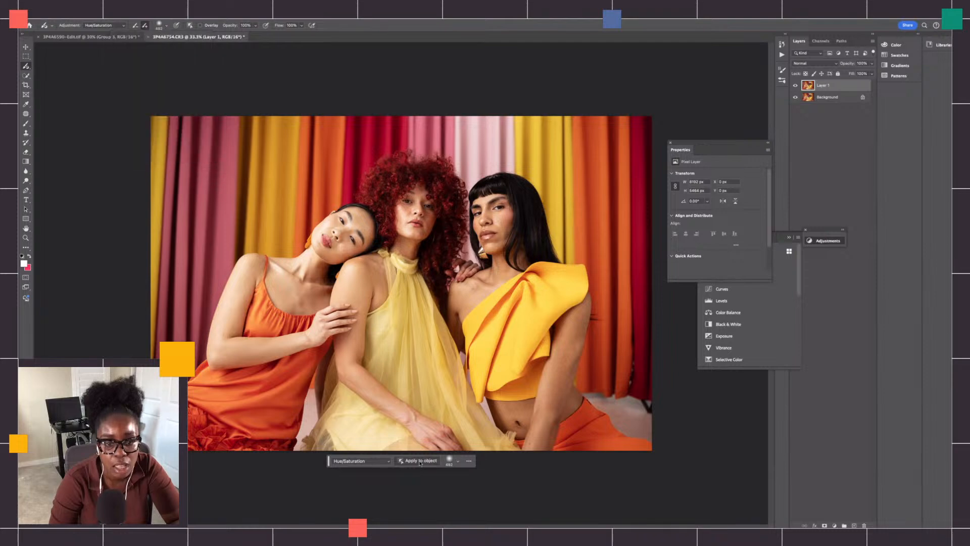
left_click(350, 233)
key("super+z")
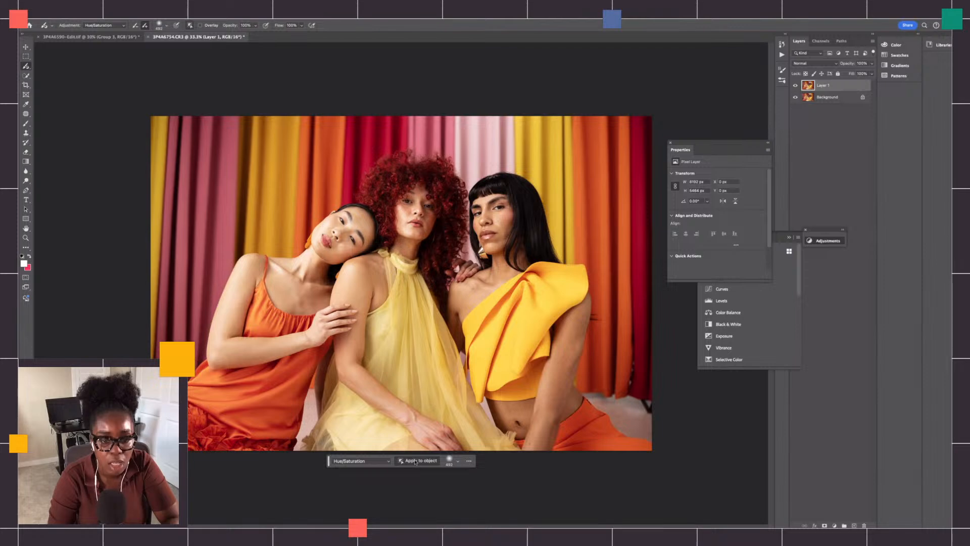
- Paint a Hue/Saturation adjustment across the curtains behind the three models, with the mask overlay turned on
left_click(416, 461)
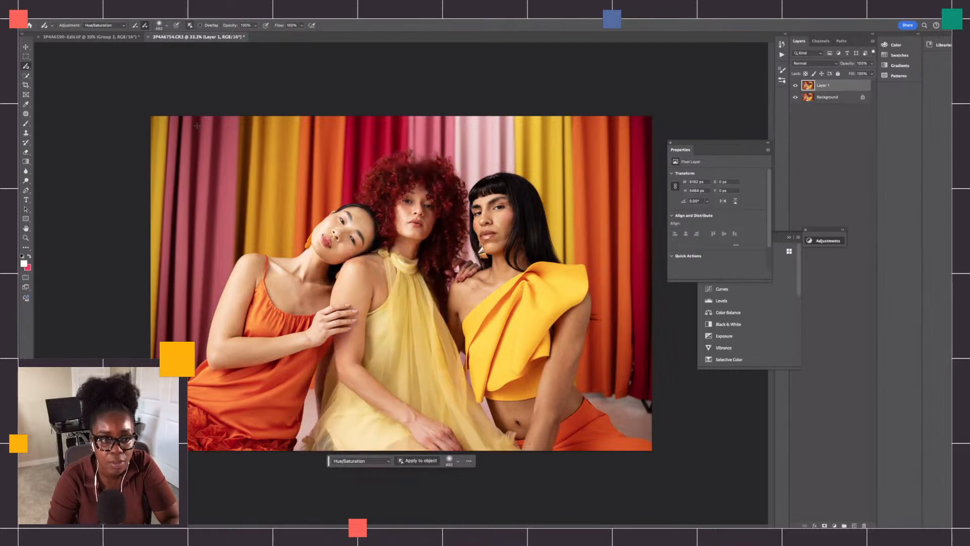
left_click_drag(166, 120, 335, 196)
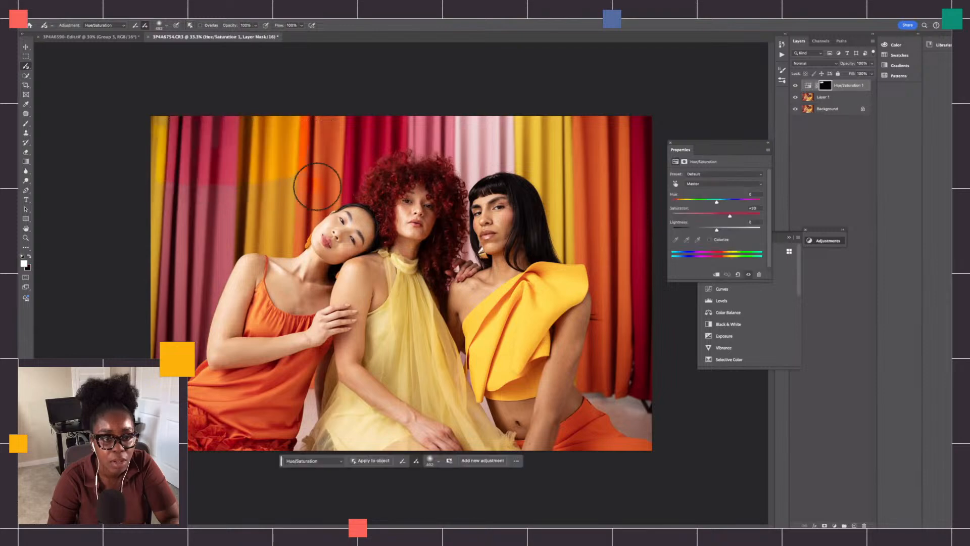
mouse_move(168, 153)
left_mouse_down()
mouse_move(167, 246)
mouse_move(168, 143)
mouse_move(219, 166)
mouse_move(195, 229)
mouse_move(226, 227)
mouse_move(299, 177)
mouse_move(323, 141)
mouse_move(313, 152)
mouse_move(280, 128)
mouse_move(209, 124)
mouse_move(155, 143)
mouse_move(164, 141)
mouse_move(169, 232)
mouse_move(190, 209)
mouse_move(174, 318)
mouse_move(160, 276)
mouse_move(165, 227)
mouse_move(162, 322)
mouse_move(203, 240)
mouse_move(201, 281)
mouse_move(229, 229)
mouse_move(196, 279)
left_mouse_up()
left_click(200, 26)
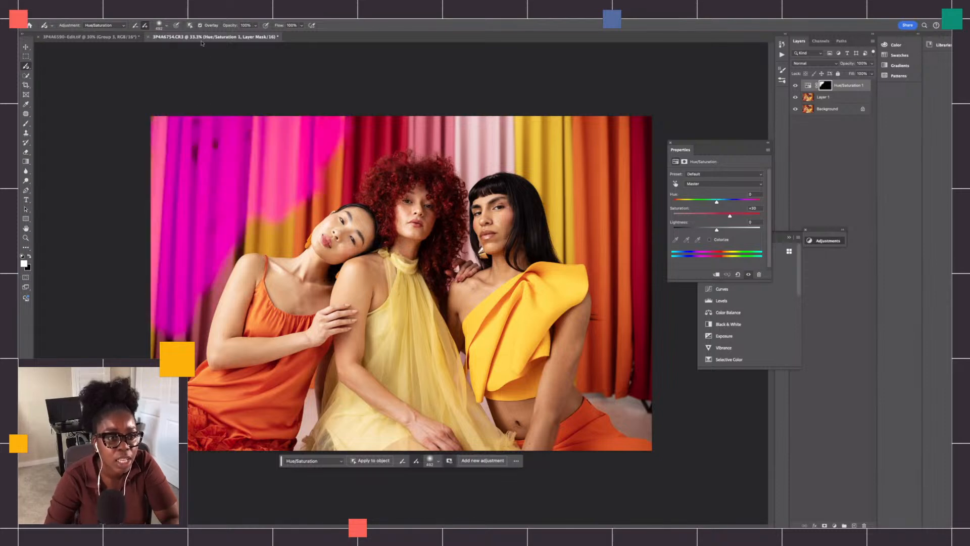
mouse_move(184, 107)
left_mouse_down()
mouse_move(357, 112)
mouse_move(323, 130)
mouse_move(468, 108)
mouse_move(626, 145)
mouse_move(635, 238)
mouse_move(600, 147)
mouse_move(445, 162)
mouse_move(416, 136)
mouse_move(362, 152)
mouse_move(275, 236)
mouse_move(202, 256)
mouse_move(169, 299)
mouse_move(174, 358)
mouse_move(184, 354)
mouse_move(195, 282)
mouse_move(169, 349)
mouse_move(223, 245)
left_mouse_up()
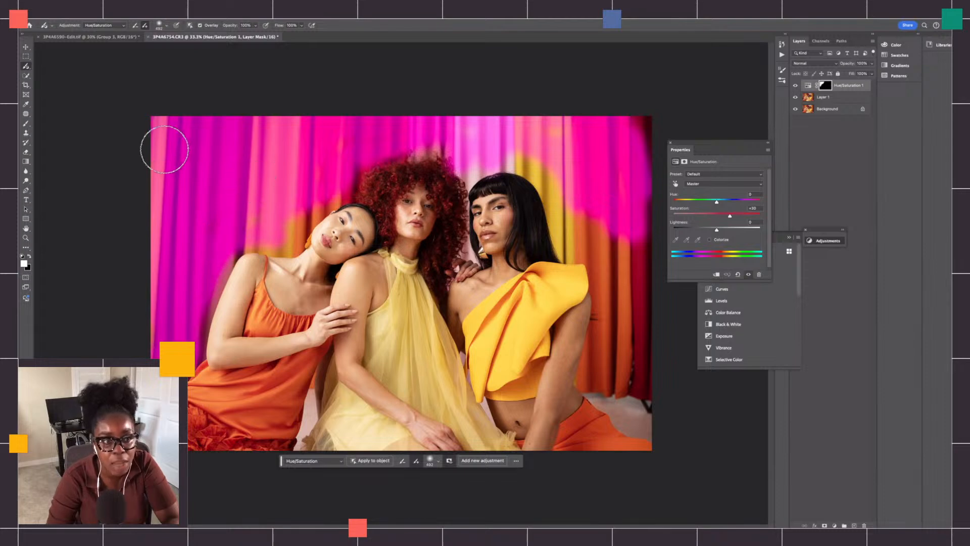
mouse_move(534, 158)
left_mouse_down()
mouse_move(562, 201)
mouse_move(522, 163)
mouse_move(574, 233)
mouse_move(563, 204)
mouse_move(569, 240)
mouse_move(639, 277)
mouse_move(637, 185)
mouse_move(592, 258)
mouse_move(610, 268)
mouse_move(619, 297)
mouse_move(631, 272)
mouse_move(639, 348)
mouse_move(629, 362)
mouse_move(640, 367)
mouse_move(590, 376)
mouse_move(612, 274)
mouse_move(622, 313)
mouse_move(643, 336)
mouse_move(632, 377)
mouse_move(620, 204)
mouse_move(610, 239)
mouse_move(647, 150)
mouse_move(613, 119)
mouse_move(597, 222)
mouse_move(591, 183)
left_mouse_up()
- Reduce the brush size and paint the missed curtain areas around the hair and shoulder of the model in orange
left_click(166, 25)
mouse_move(171, 49)
left_mouse_down()
mouse_move(151, 49)
mouse_move(171, 48)
left_mouse_up()
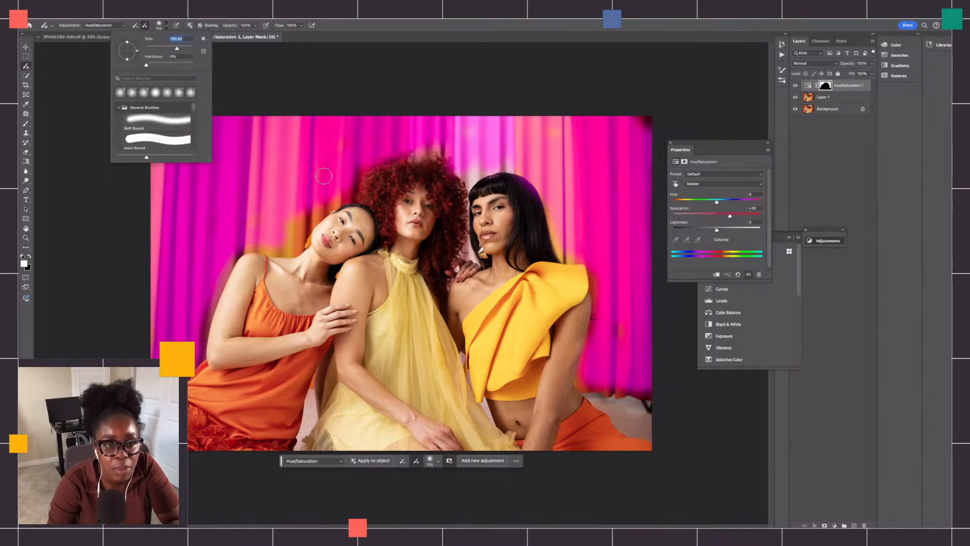
mouse_move(348, 193)
left_mouse_down()
mouse_move(301, 212)
mouse_move(334, 199)
mouse_move(303, 228)
mouse_move(303, 217)
mouse_move(292, 243)
mouse_move(267, 236)
mouse_move(273, 244)
mouse_move(227, 262)
mouse_move(199, 354)
left_mouse_up()
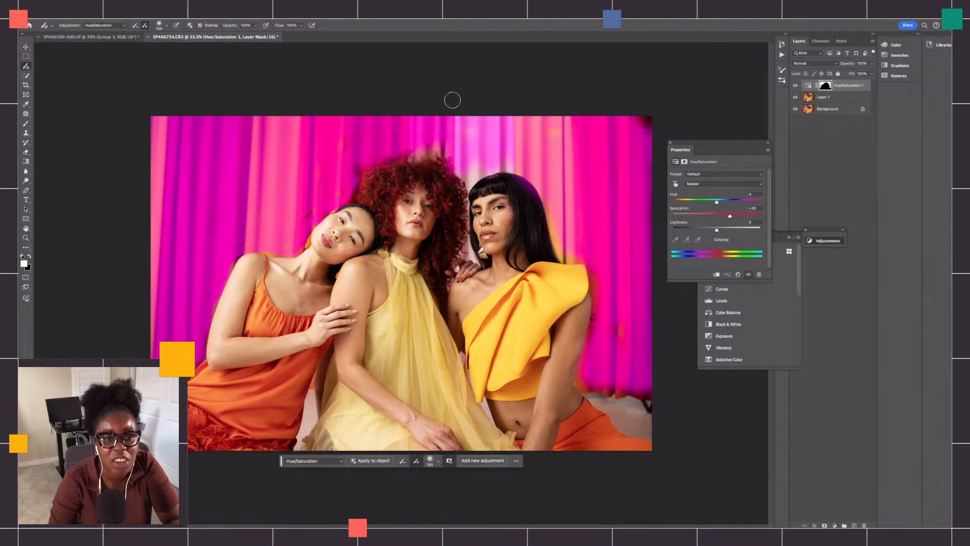
- Turn off the mask overlay and compare the curtains with the Hue/Saturation layer hidden and shown
left_click(199, 26)
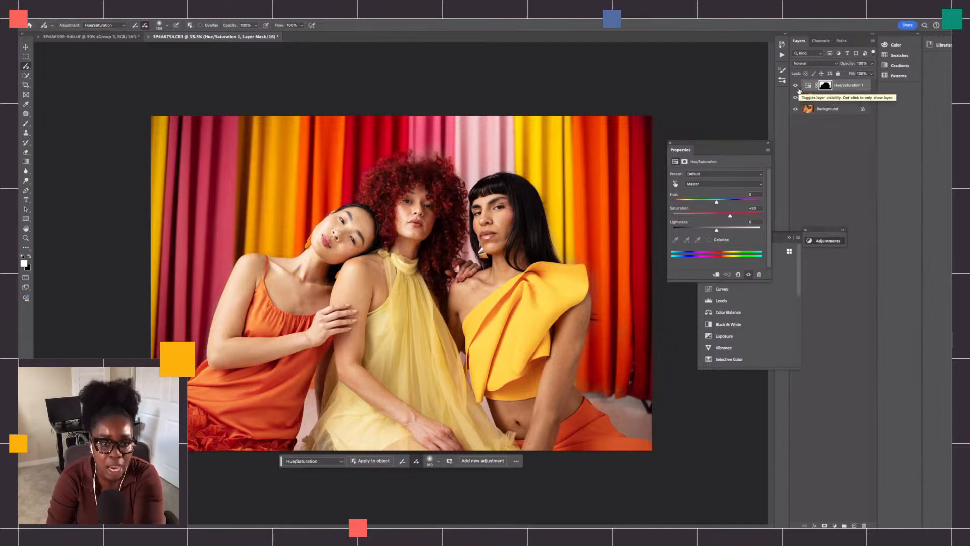
left_click(796, 87)
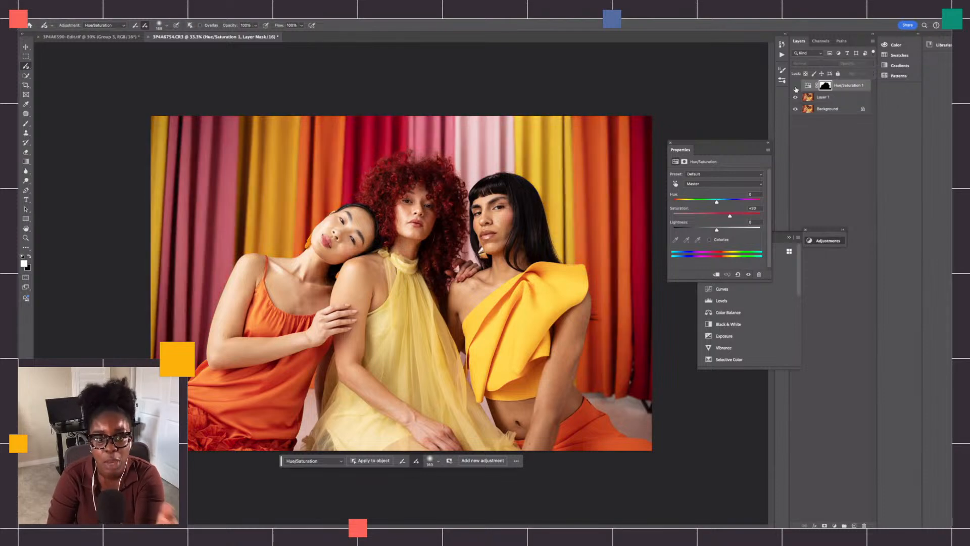
left_click(796, 87)
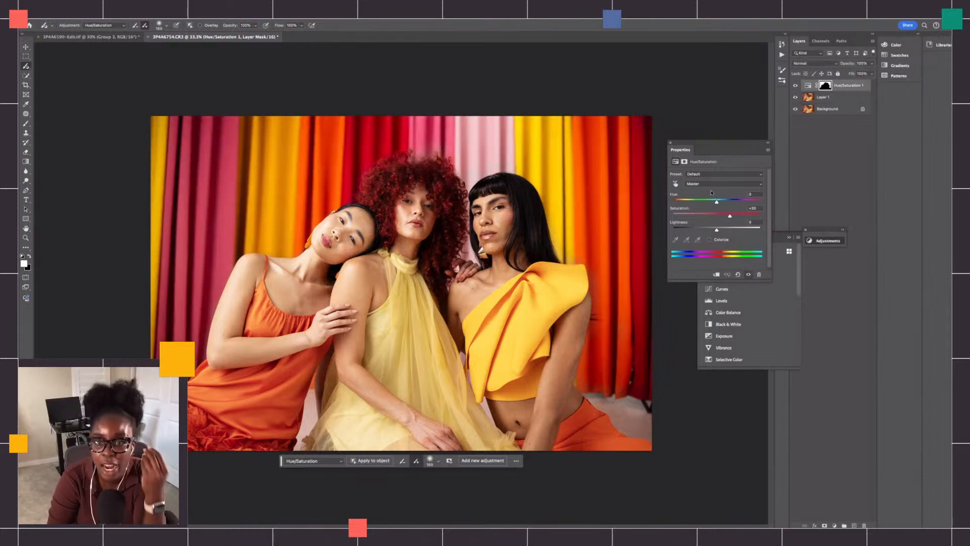
- Try shifting the curtains' hue toward green in the Hue/Saturation adjustment and return it to near zero
mouse_move(729, 216)
left_mouse_down()
mouse_move(717, 206)
mouse_move(733, 218)
left_mouse_up()
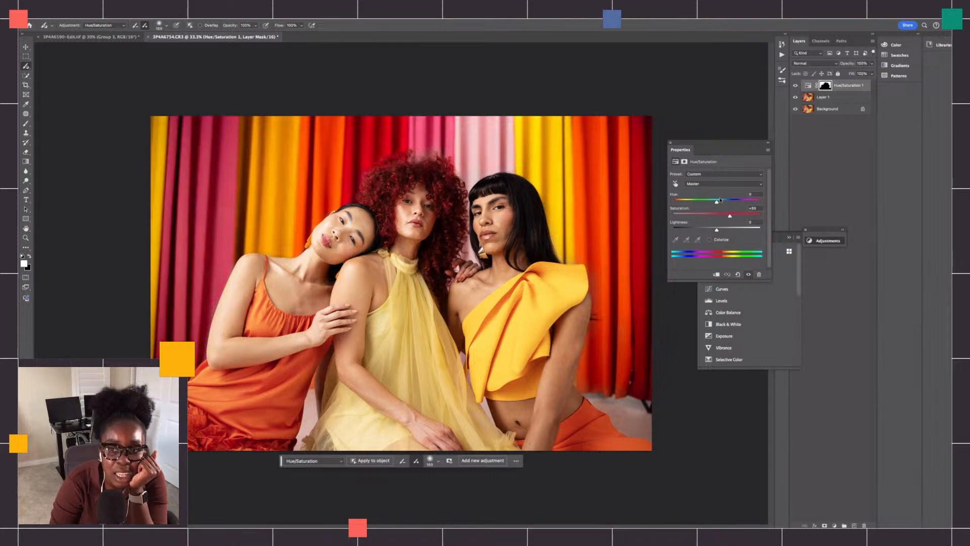
mouse_move(721, 202)
left_mouse_down()
mouse_move(670, 205)
mouse_move(737, 198)
left_mouse_up()
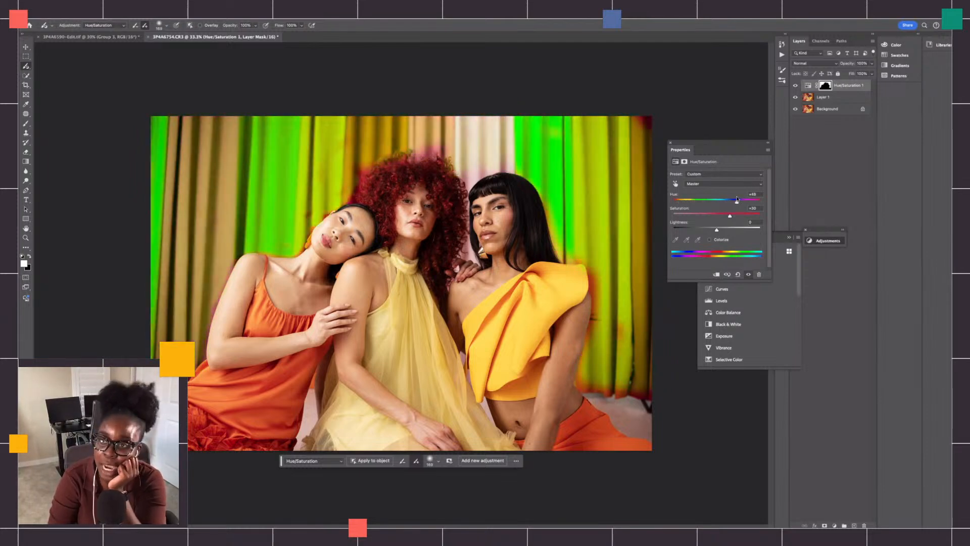
left_click(717, 199)
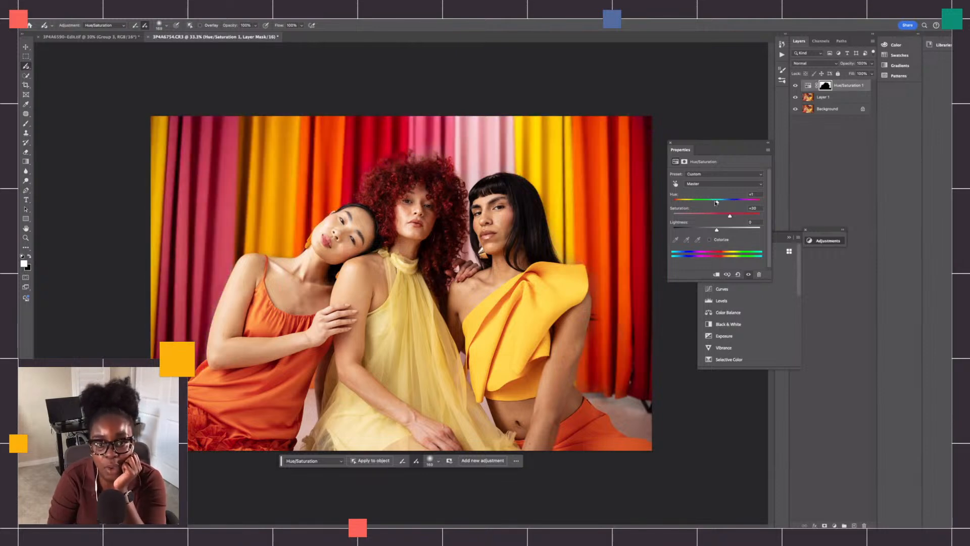
- Set the Hue to -180 and paint the missed curtain areas around the models' hair and shoulder into the adjustment mask
left_click_drag(717, 200, 673, 200)
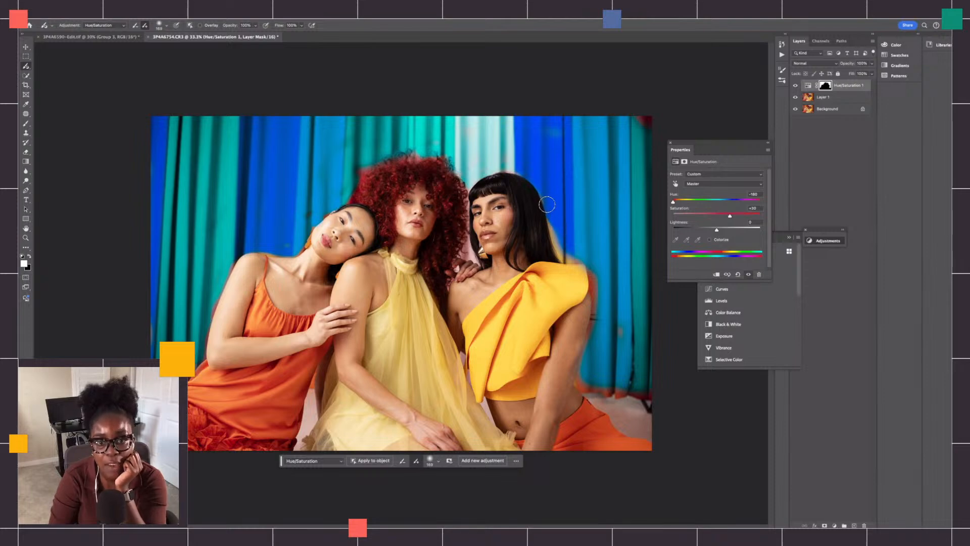
mouse_move(555, 223)
left_mouse_down()
mouse_move(556, 250)
mouse_move(574, 259)
mouse_move(562, 258)
left_mouse_up()
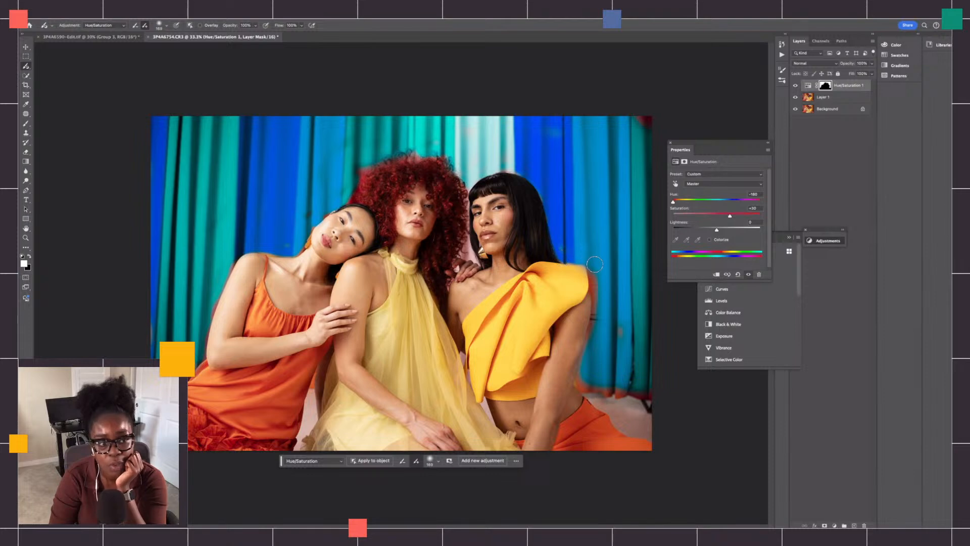
key("x")
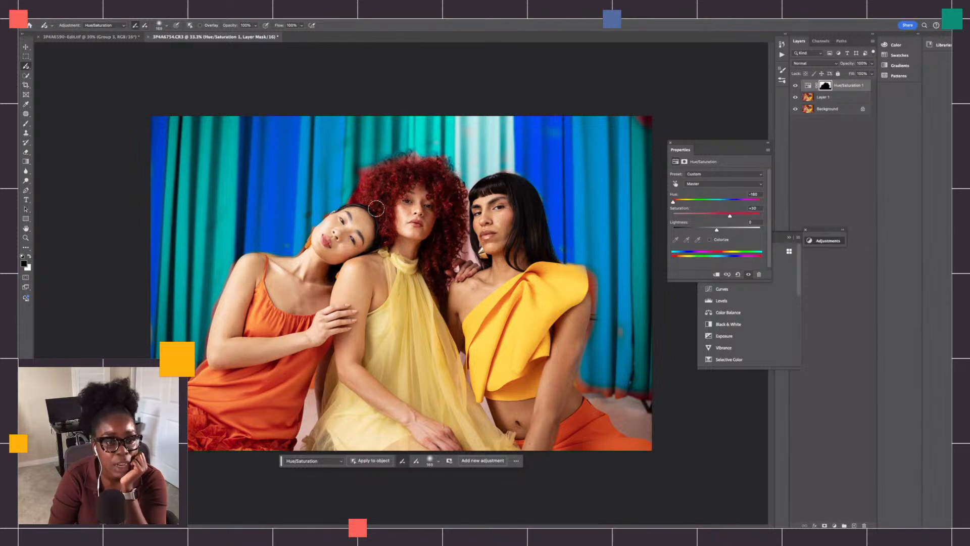
mouse_move(298, 240)
left_mouse_down()
mouse_move(279, 246)
mouse_move(265, 236)
mouse_move(312, 202)
mouse_move(277, 209)
left_mouse_up()
key("ctrl+z")
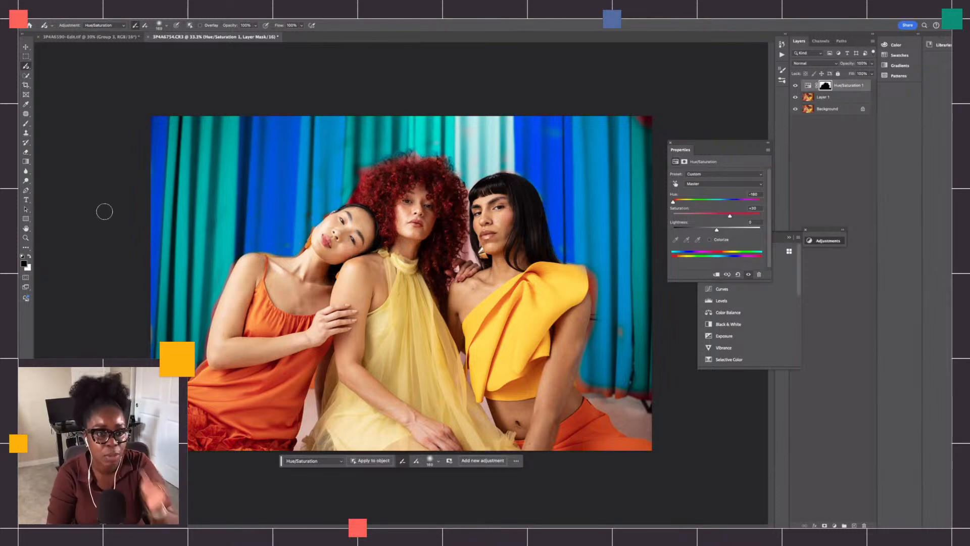
left_click(29, 257)
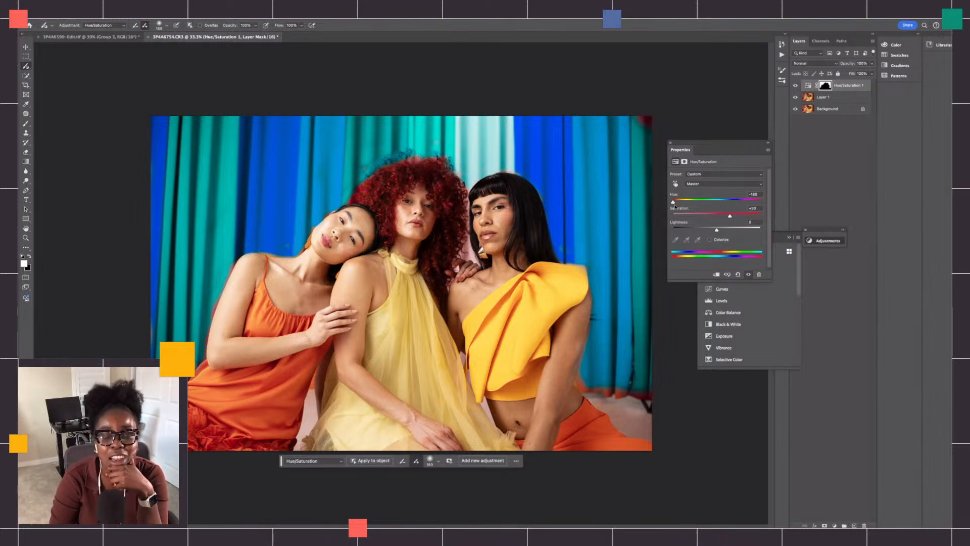
- Bring the curtains' hue back to just below zero, set Saturation to +25, and compare with the Hue/Saturation layer hidden and shown
left_click_drag(673, 203, 726, 217)
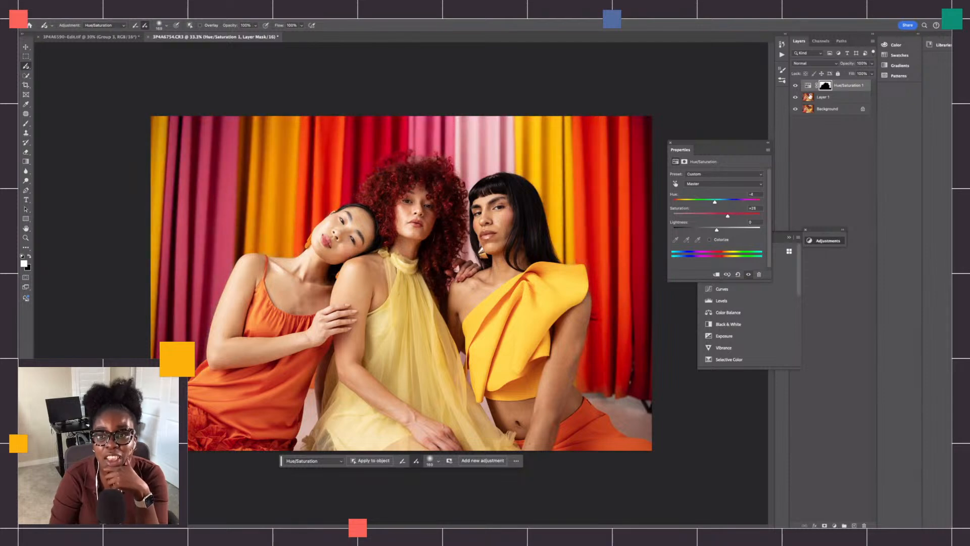
left_click(791, 85)
left_click(791, 85)
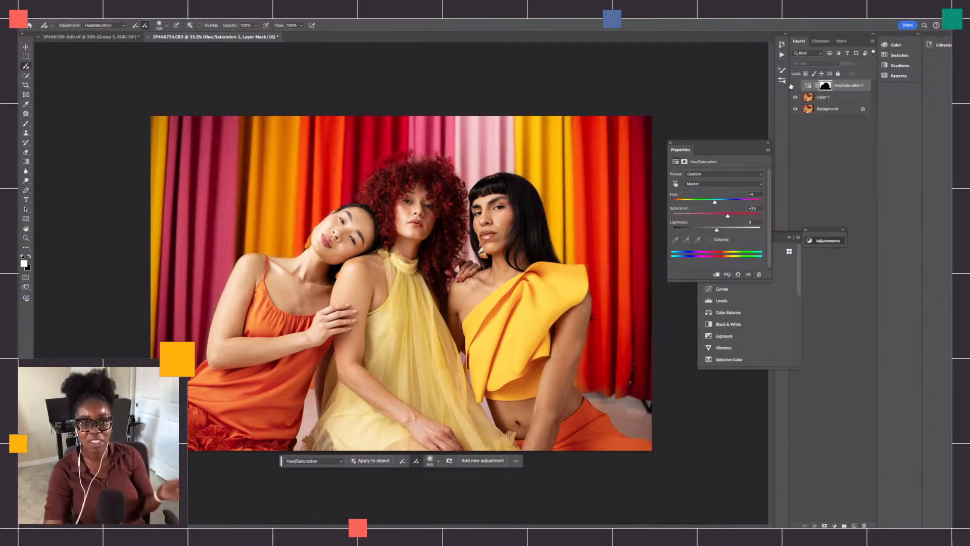
left_click(791, 85)
left_click(791, 86)
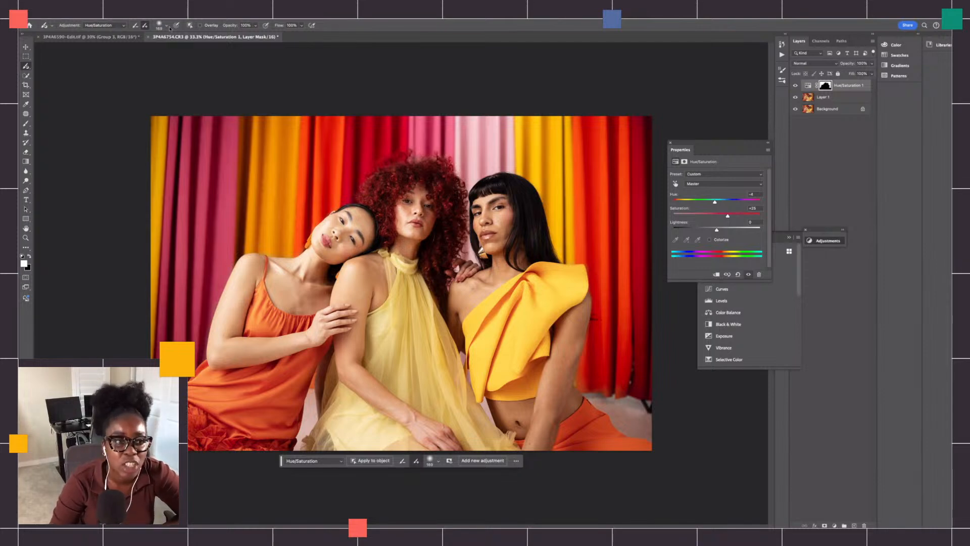
- Switch to the single-model portrait in 3P4A6190-Edit.tif and compare it with Group 1 hidden and shown
left_click(112, 40)
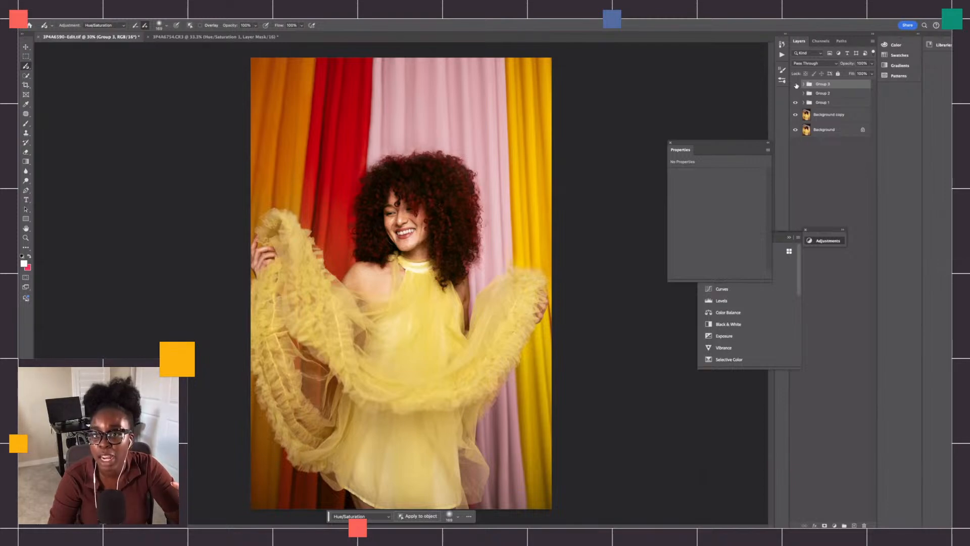
left_click(795, 102)
left_click(795, 114)
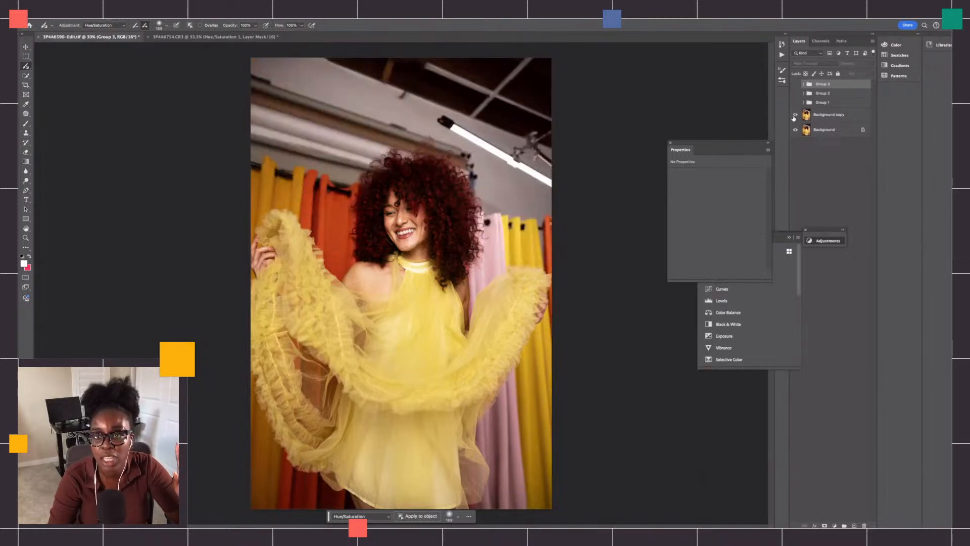
left_click(795, 103)
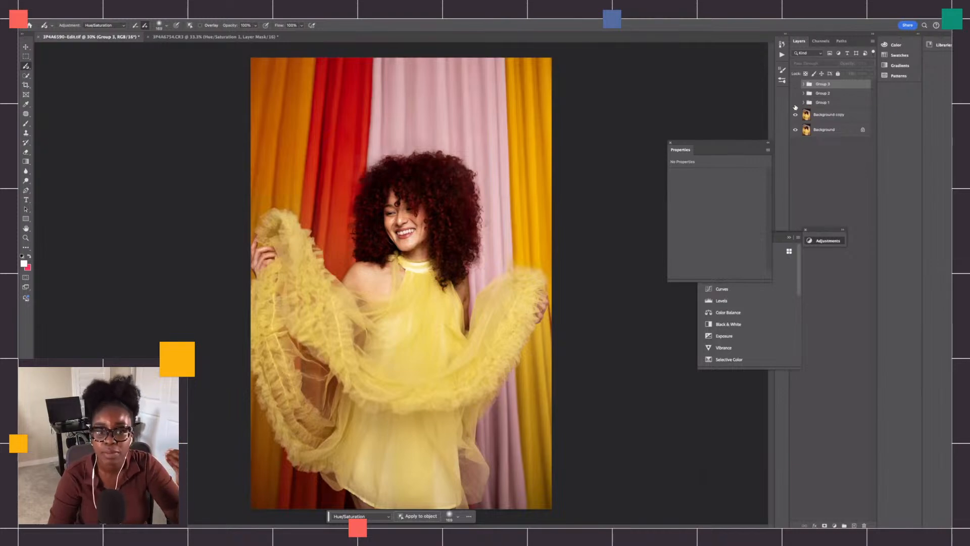
left_click(795, 104)
left_click(796, 104)
left_click(796, 105)
left_click(796, 104)
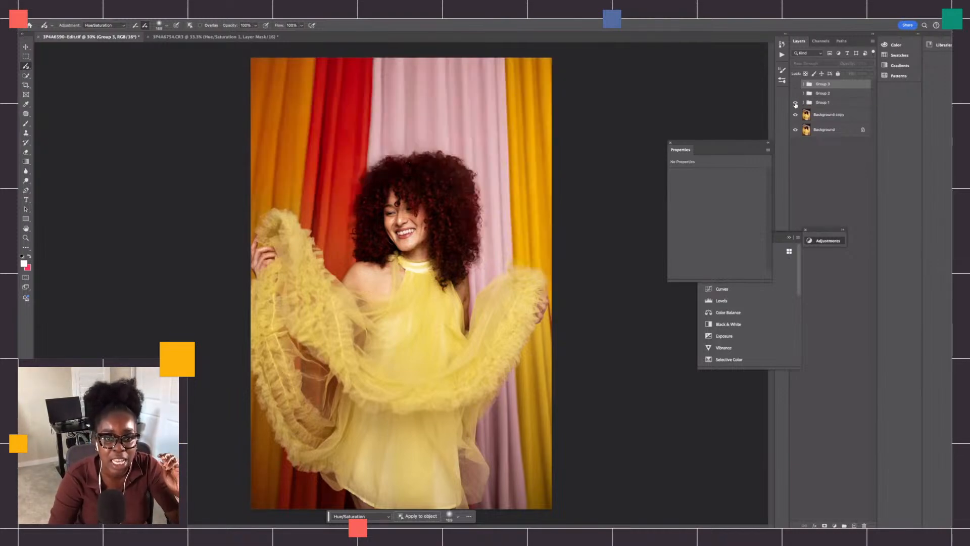
- Compare the colour edits in Group 2 and Group 3 by hiding and showing each, leaving Group 3 visible
left_click(796, 94)
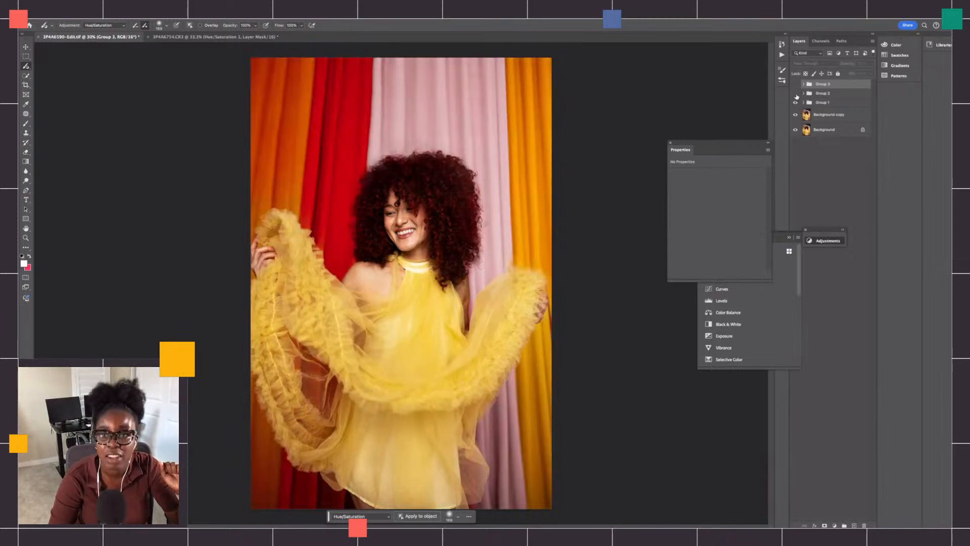
left_click(796, 94)
left_click(826, 96)
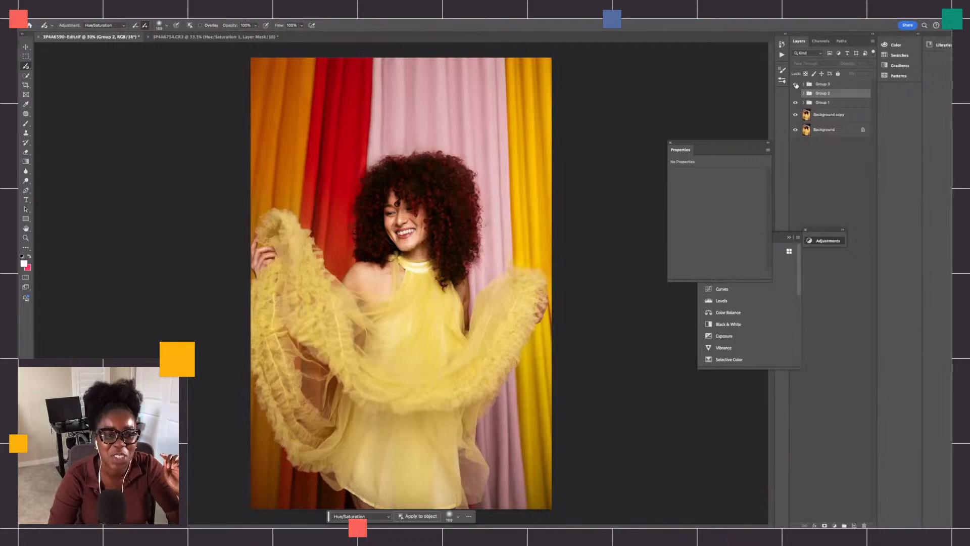
left_click(796, 85)
left_click(797, 85)
left_click(797, 85)
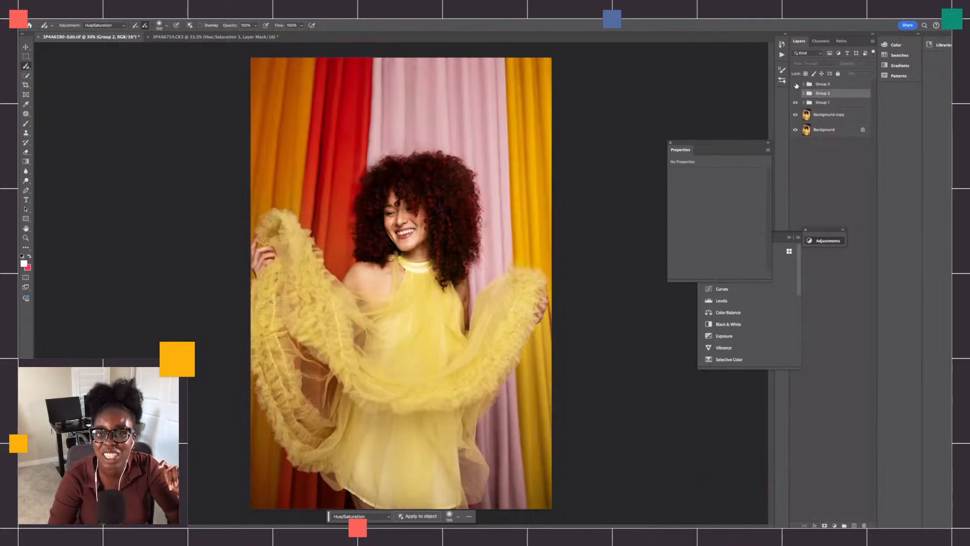
left_click(797, 84)
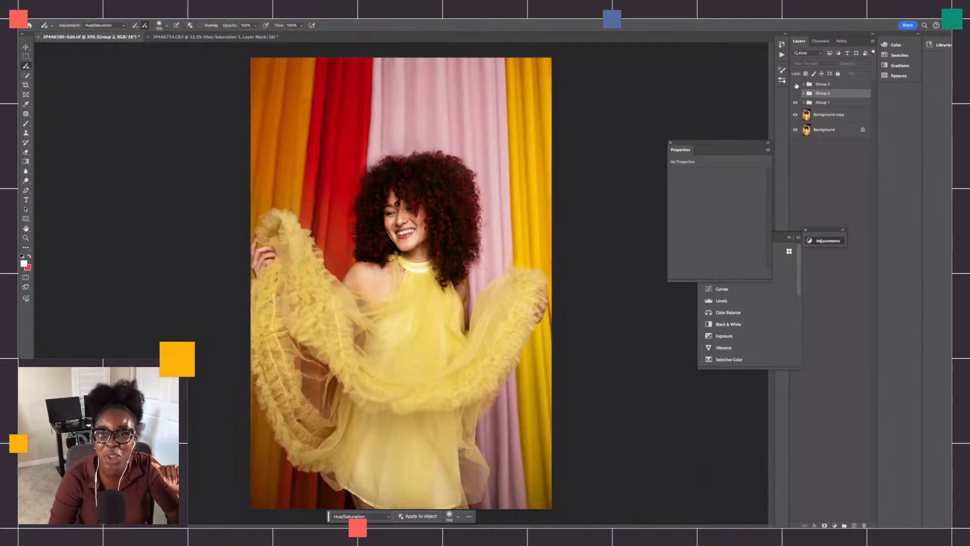
left_click(797, 85)
left_click(797, 85)
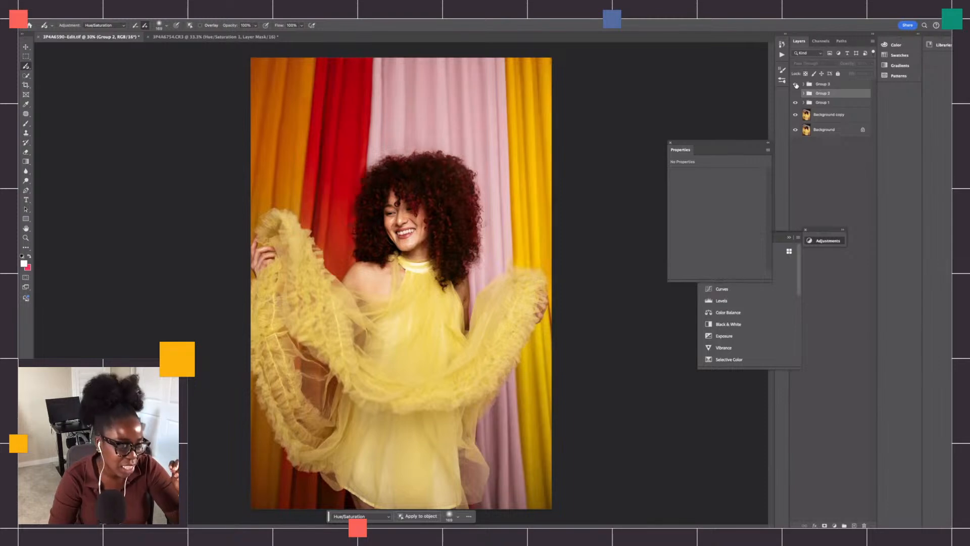
- Return to the three-model photo 3P4A6754.CR3 and compare the curtains with the Hue/Saturation layer hidden and shown
left_click(216, 38)
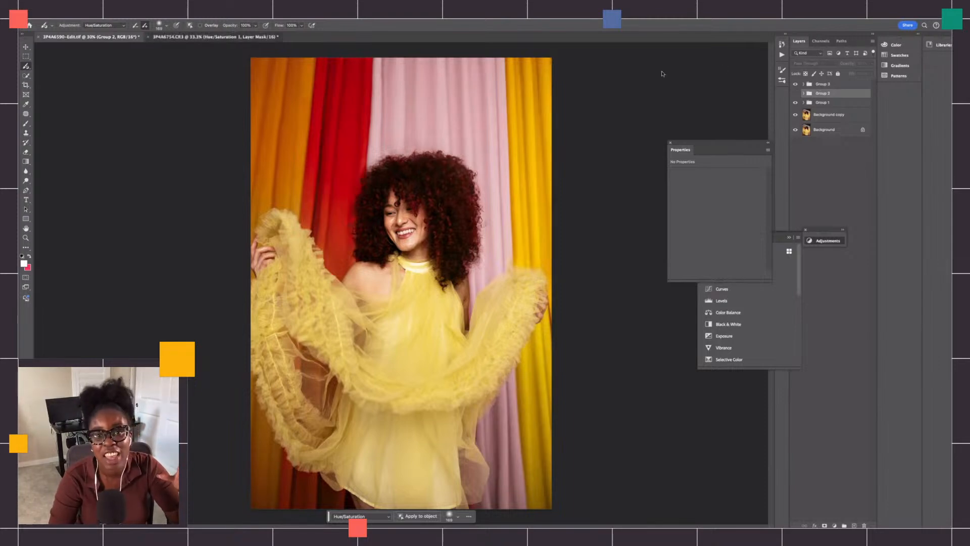
left_click(797, 85)
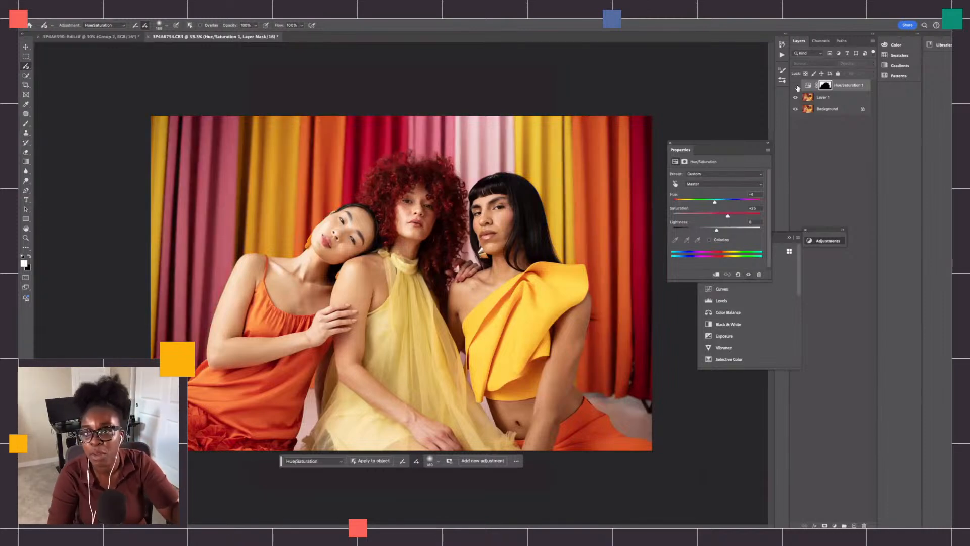
left_click(797, 86)
left_click(797, 86)
left_click(797, 86)
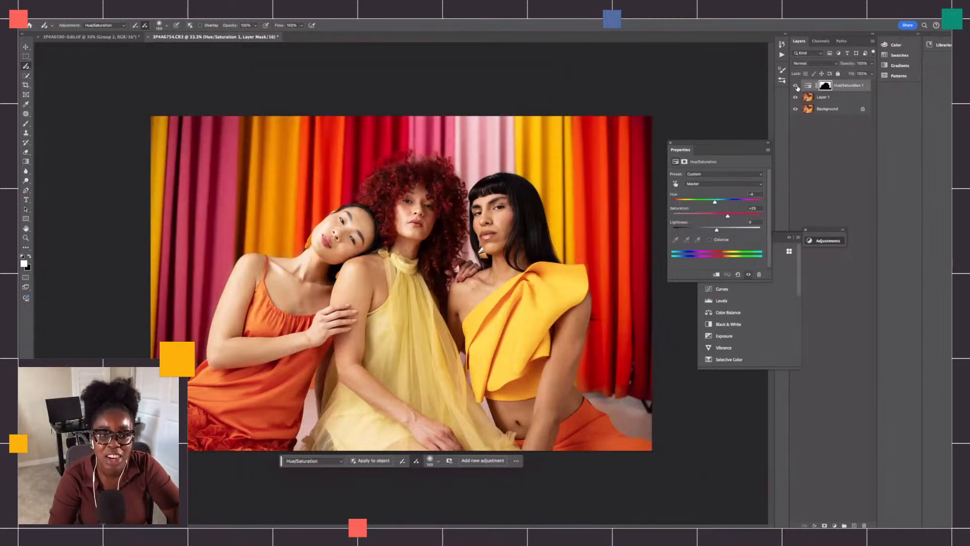
left_click(797, 87)
left_click(797, 86)
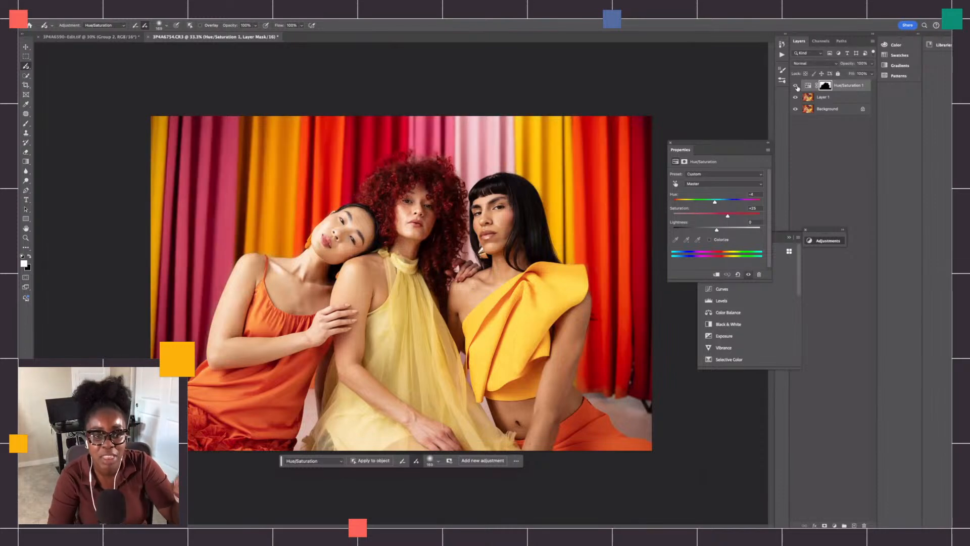
left_click(797, 87)
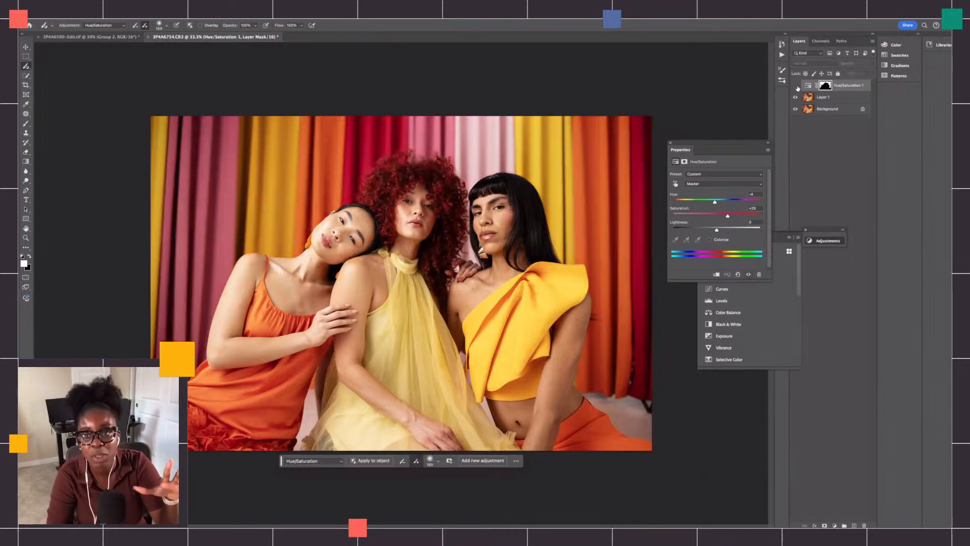
left_click(797, 87)
left_click(797, 86)
left_click(797, 87)
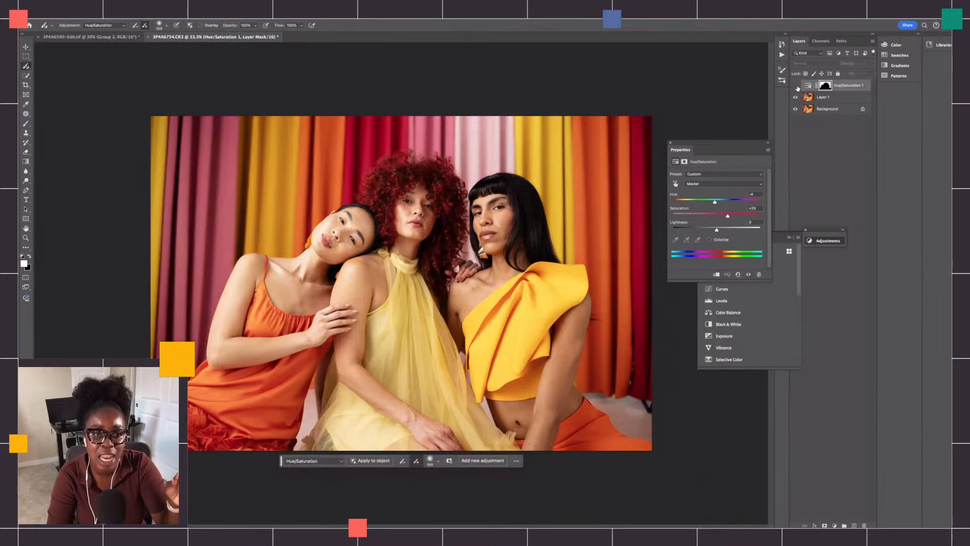